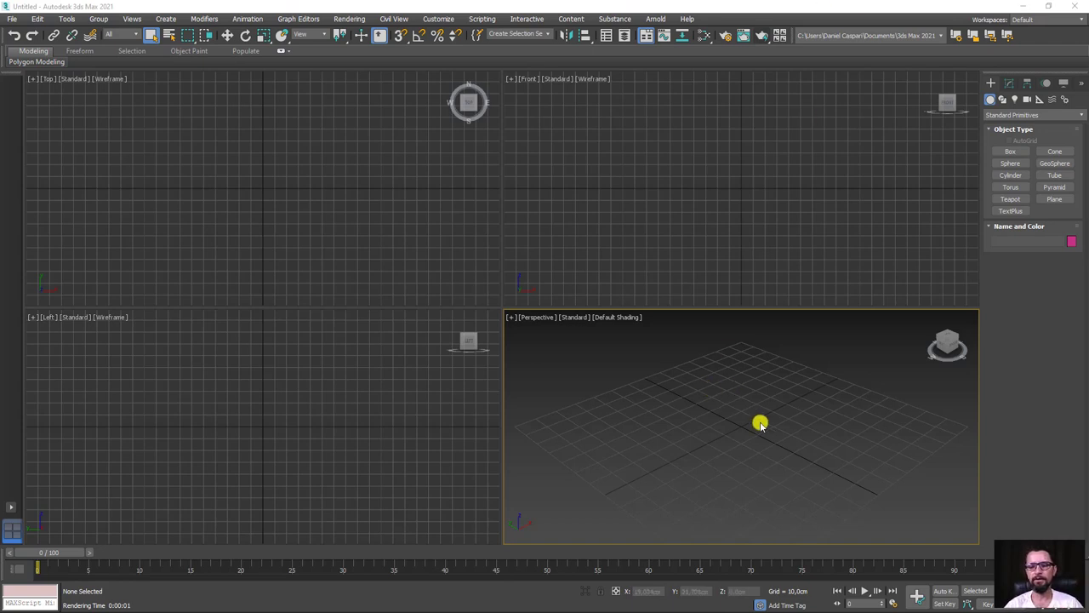
Maximize the Perspective viewport and draw a large flat plane across the grid.
key(alt+w)
key(alt+w)
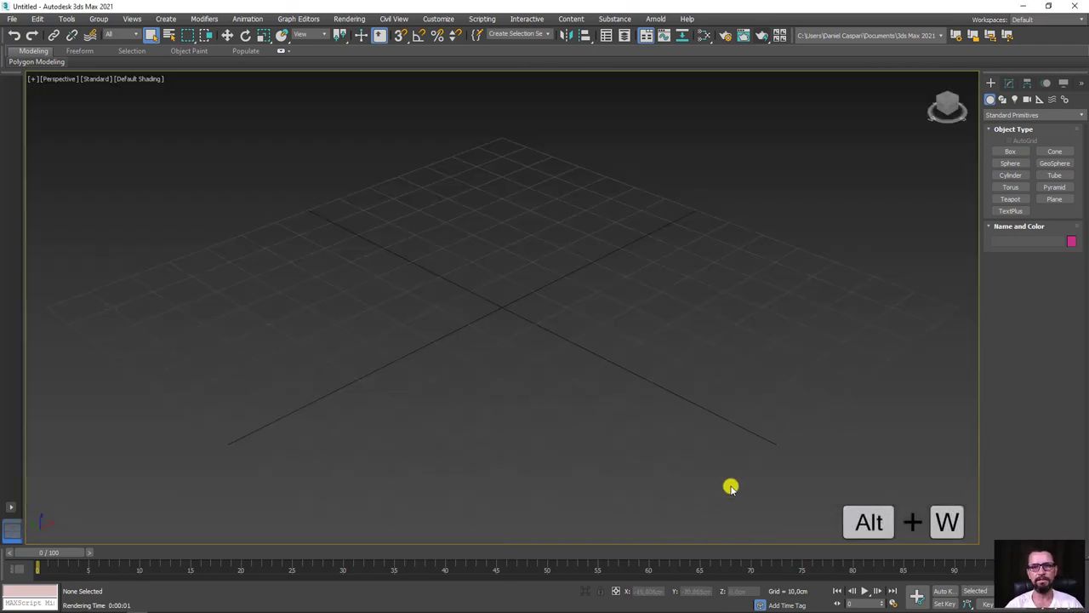
middle_drag(554, 288, 585, 303)
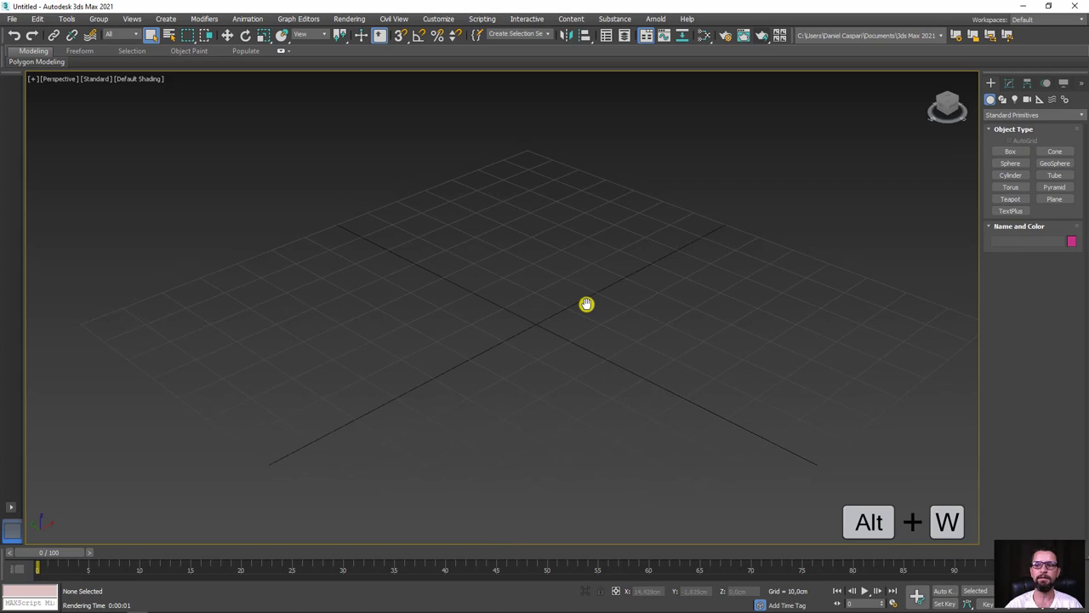
click(1055, 200)
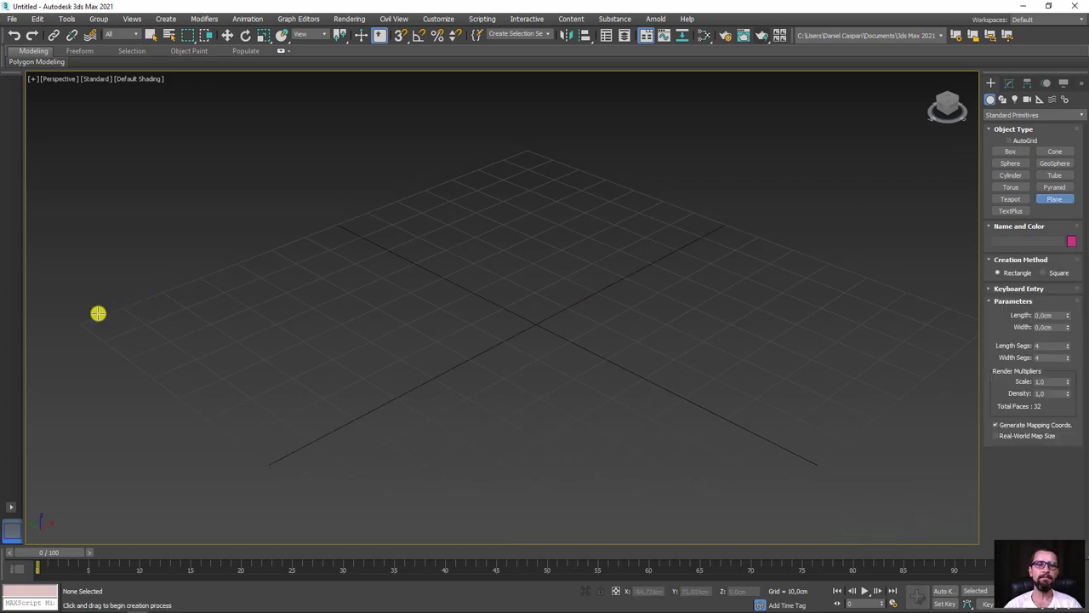
drag(88, 320, 474, 390)
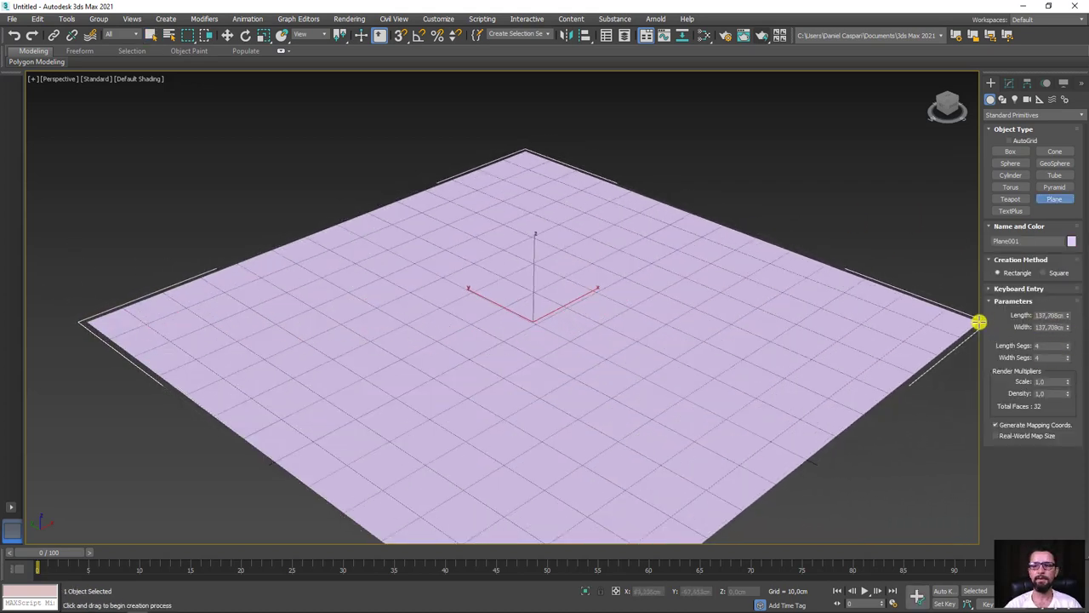
Create a teapot of about 17.6 cm radius at the centre of the plane.
click(1010, 199)
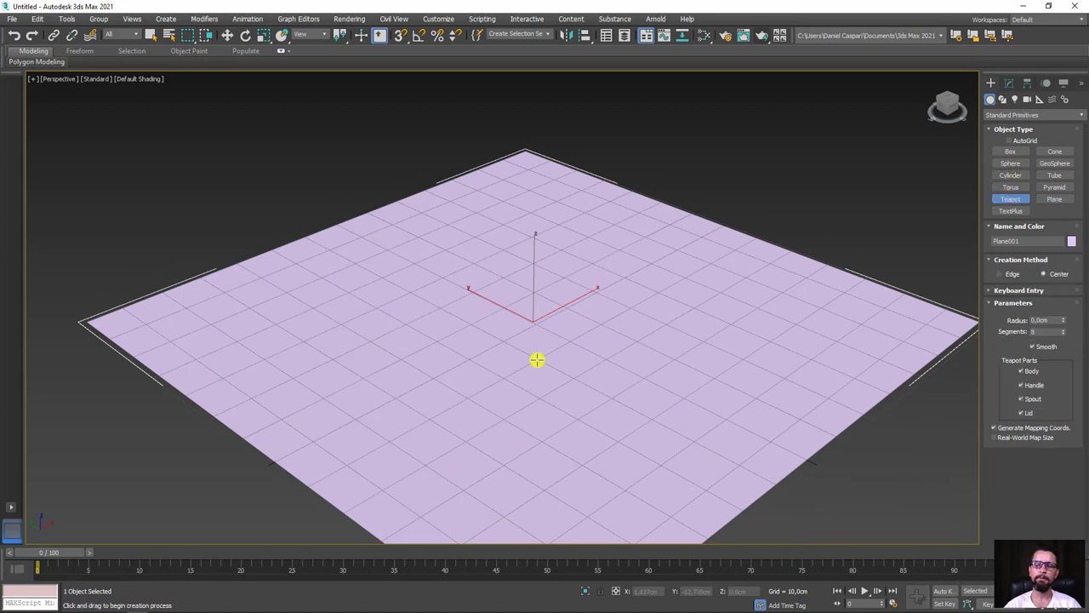
drag(519, 323, 593, 354)
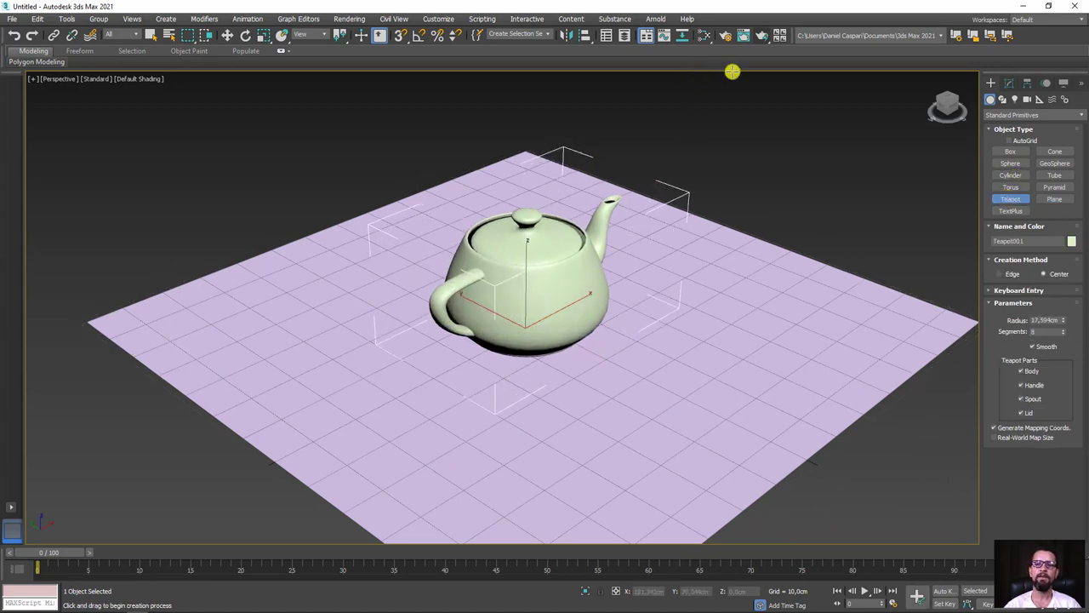
middle_drag(783, 308, 578, 317)
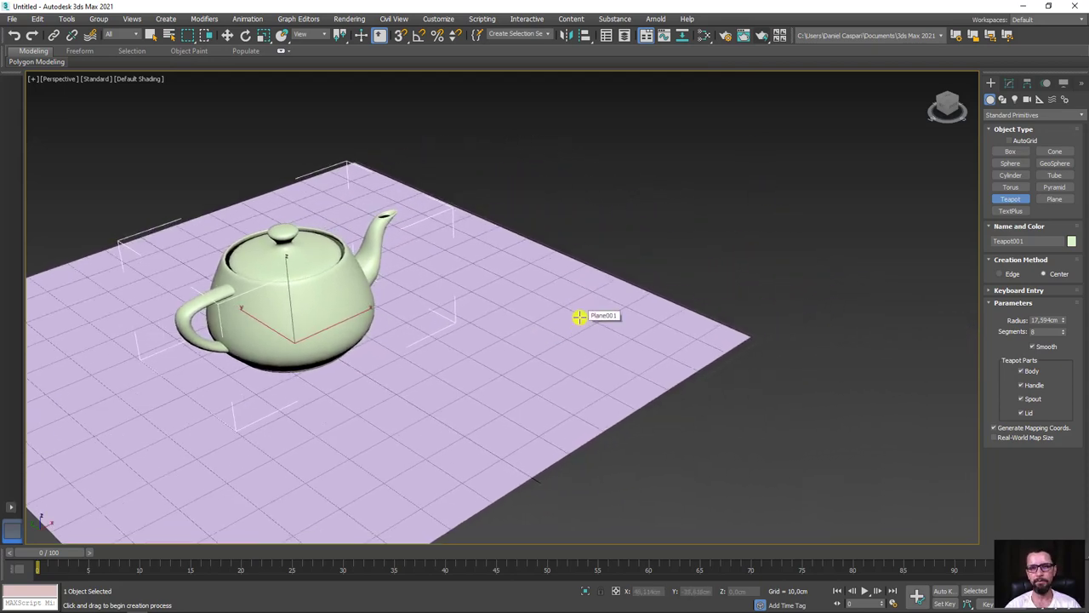
Open the Slate Material Editor, toggle Compact mode and back to Slate, then open Render Setup.
click(702, 36)
drag(274, 138, 722, 111)
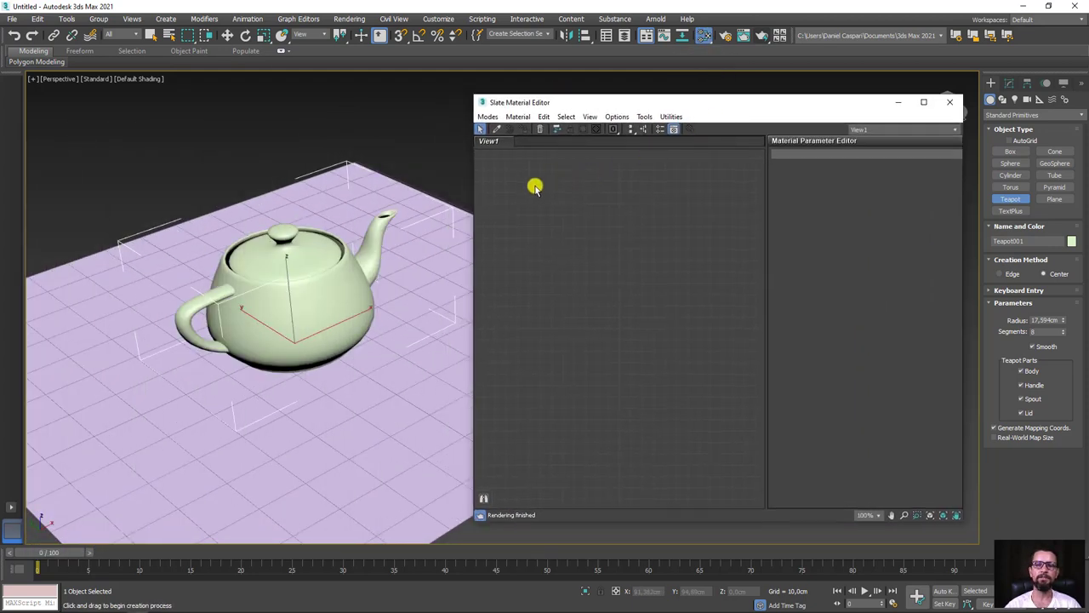
click(487, 117)
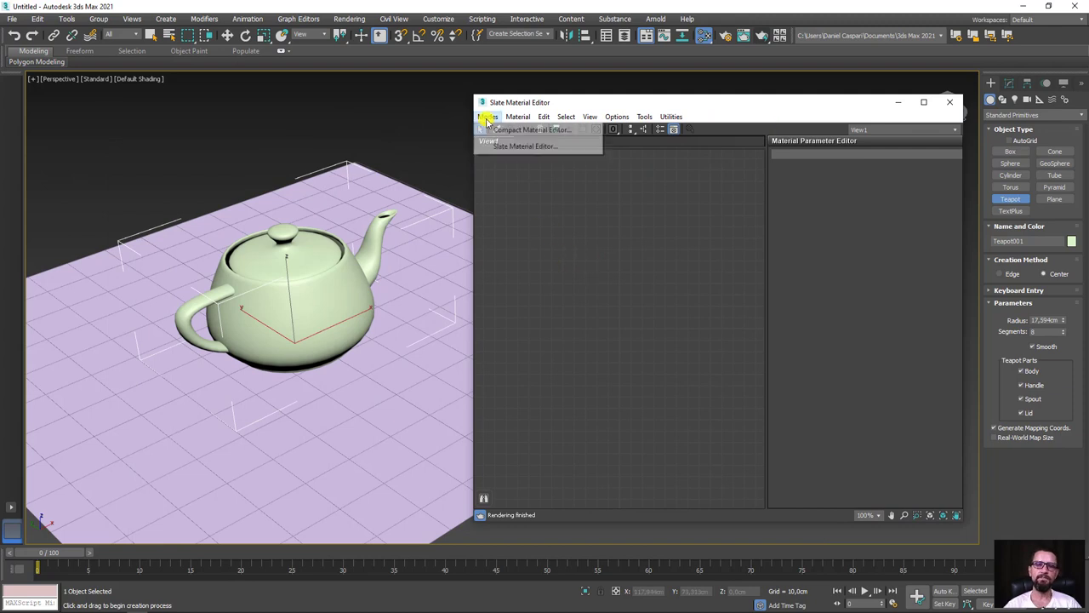
click(513, 130)
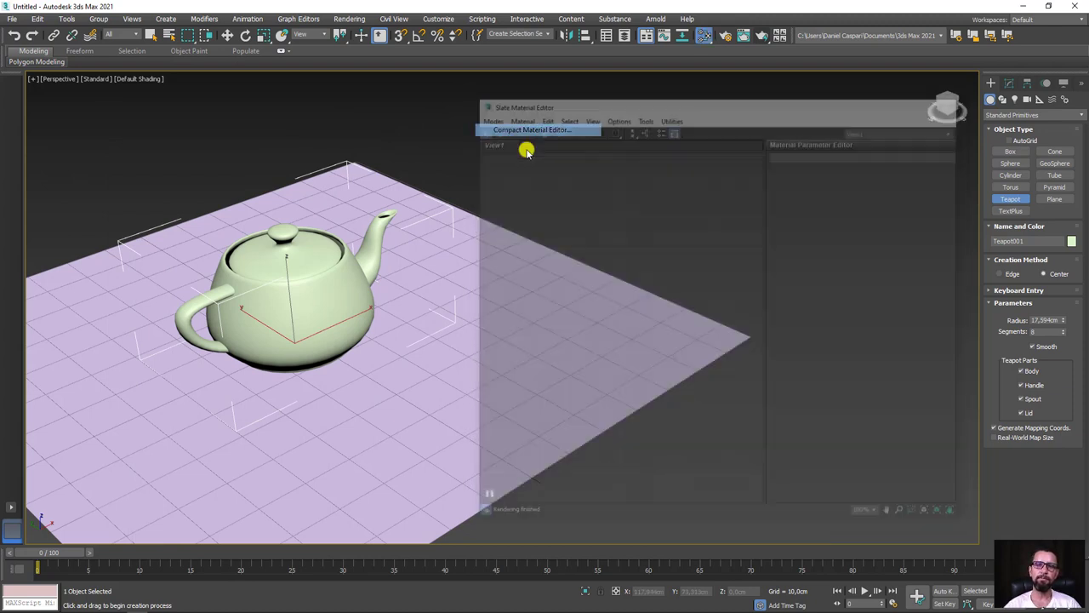
click(655, 109)
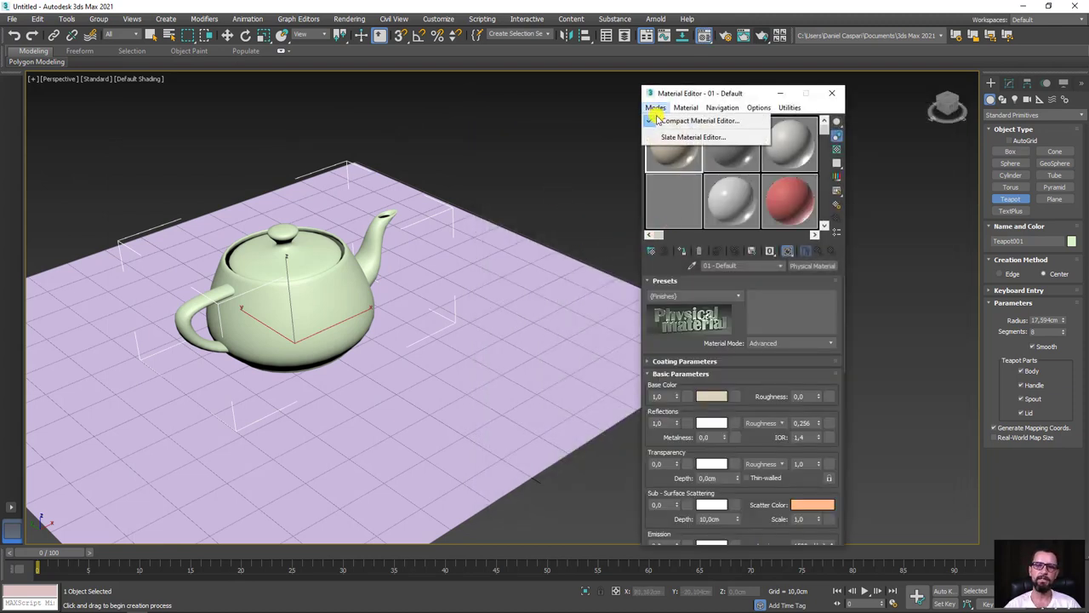
click(670, 137)
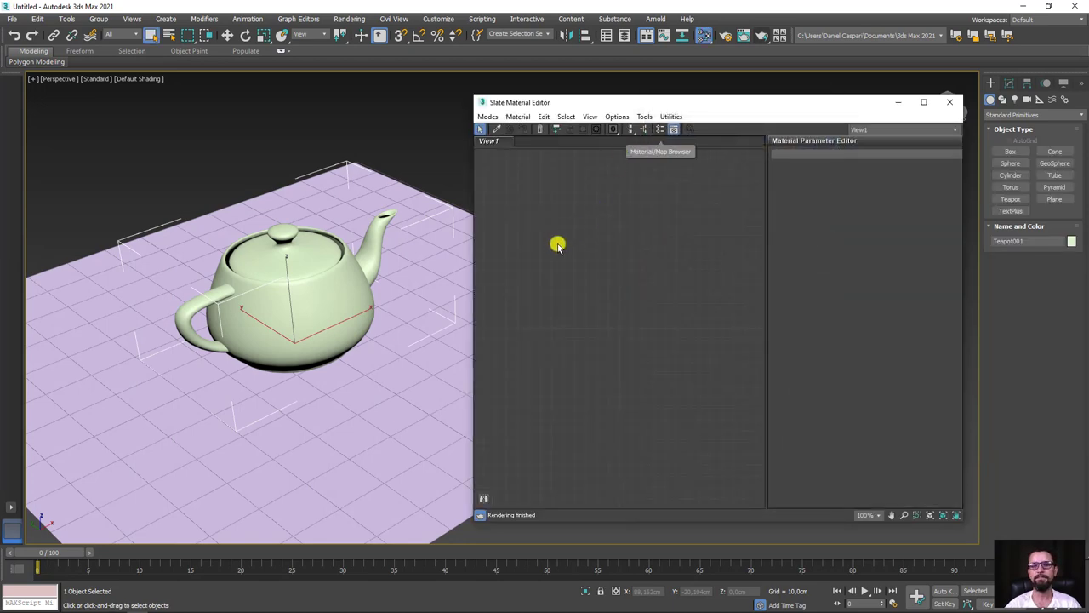
right_click(516, 197)
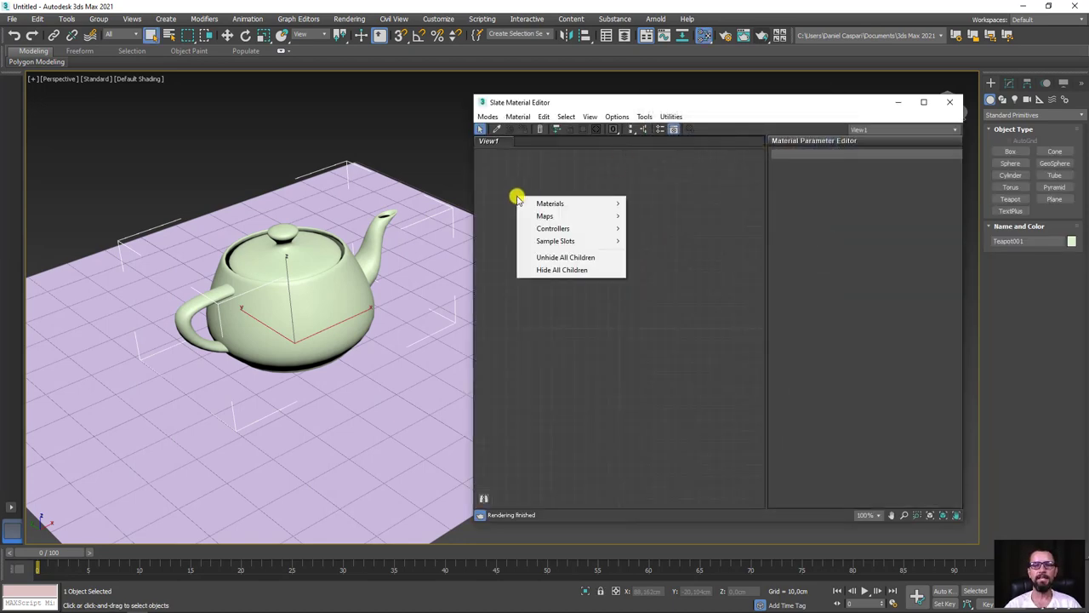
mouse_move(652, 228)
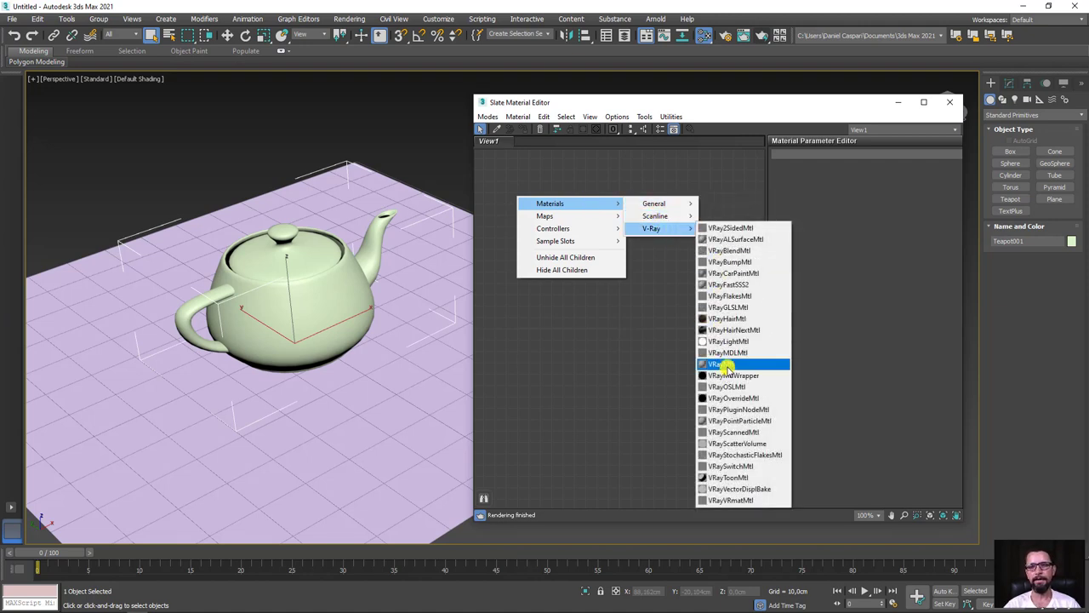
click(727, 38)
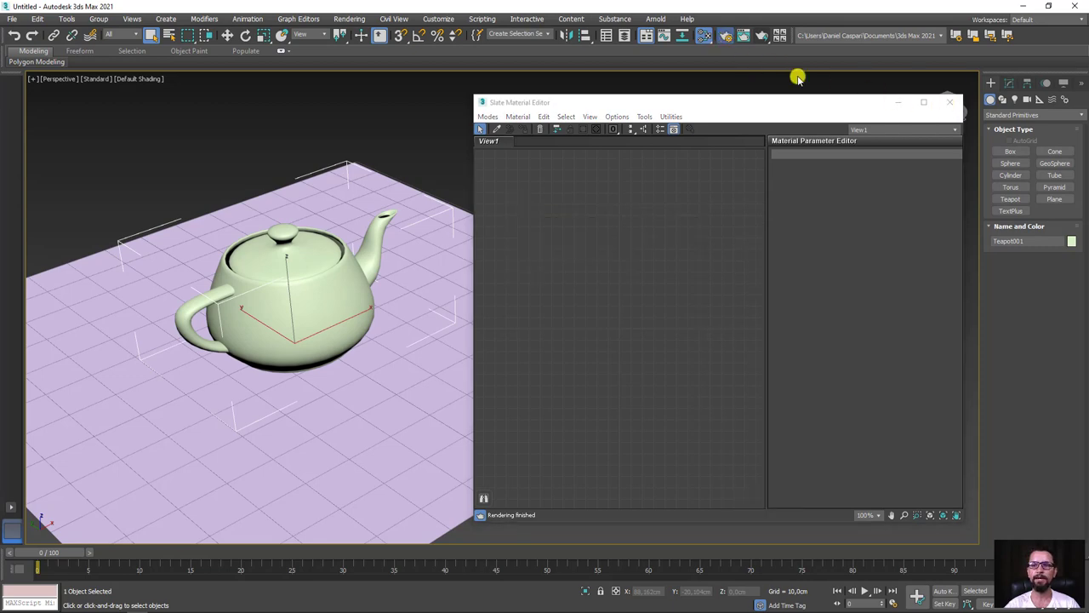
Confirm V-Ray Next, update 3.2 remains the production renderer, then close Render Setup.
click(898, 103)
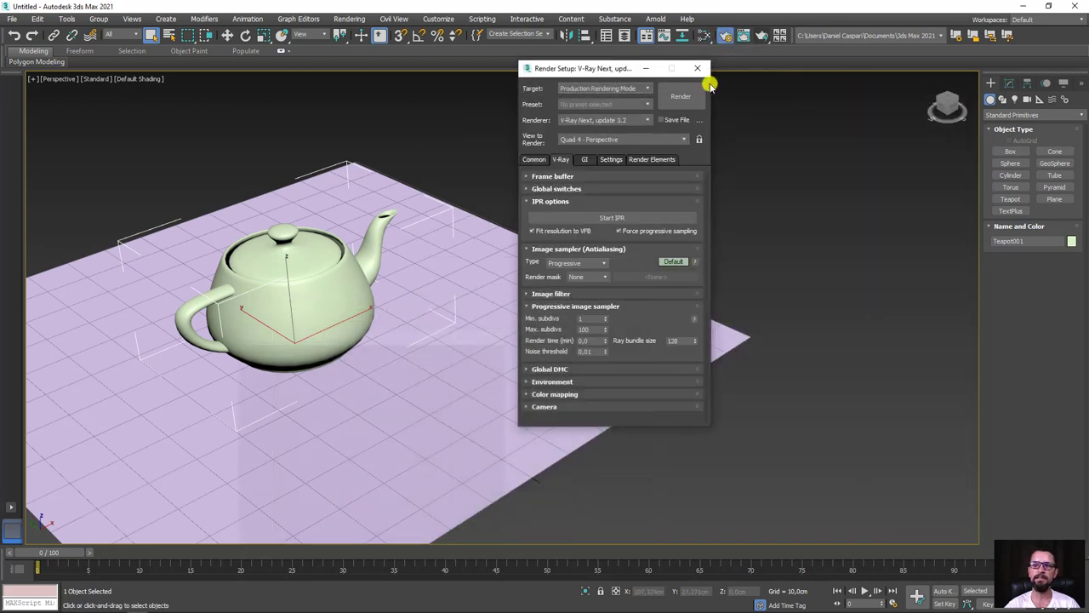
drag(575, 75, 651, 107)
click(668, 150)
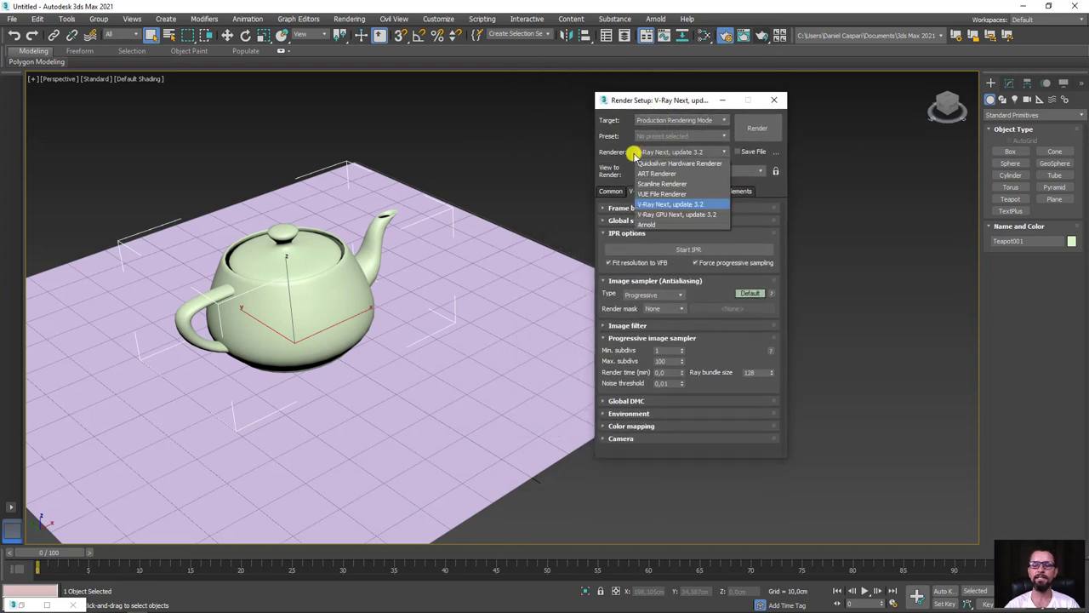
click(669, 152)
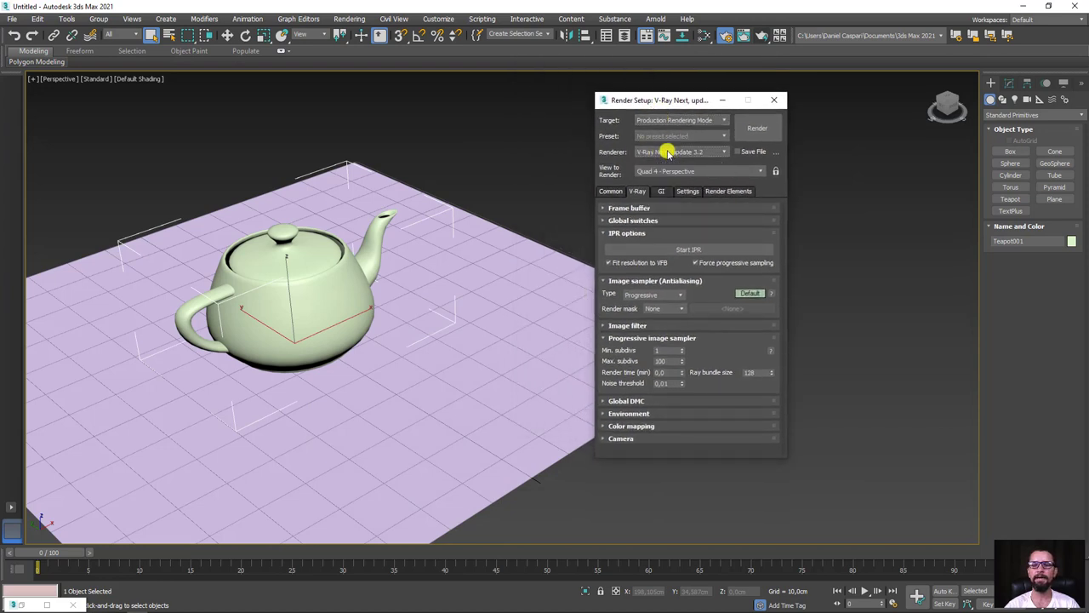
click(605, 232)
click(615, 208)
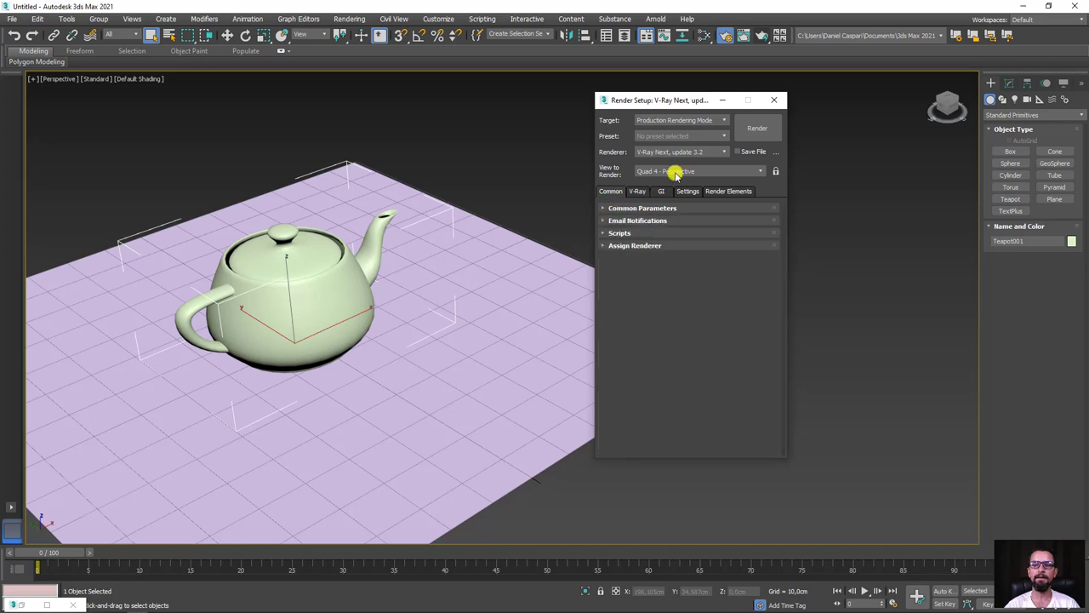
click(689, 151)
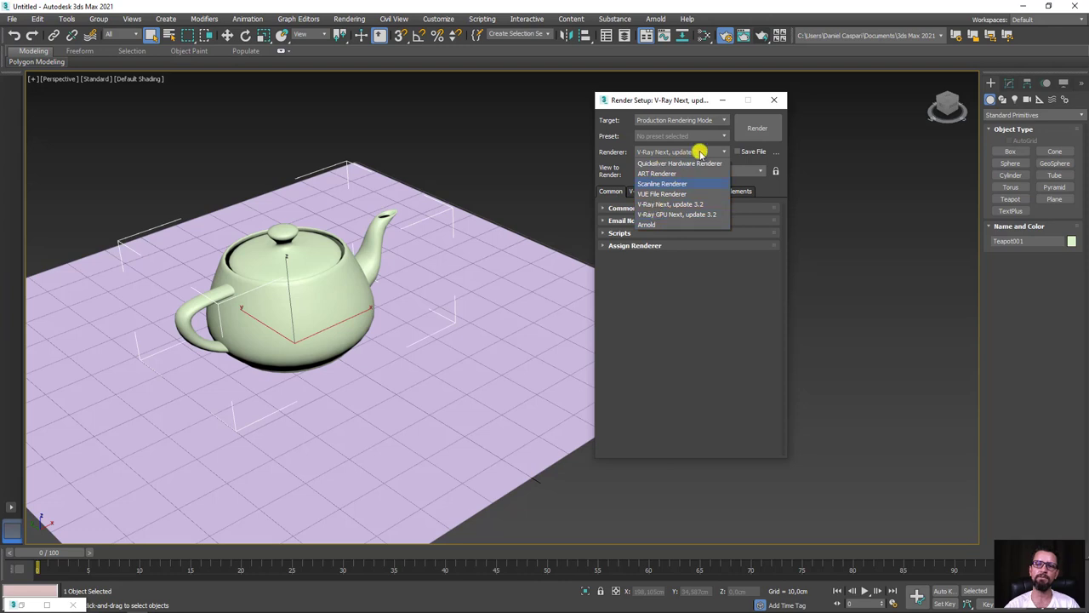
click(714, 100)
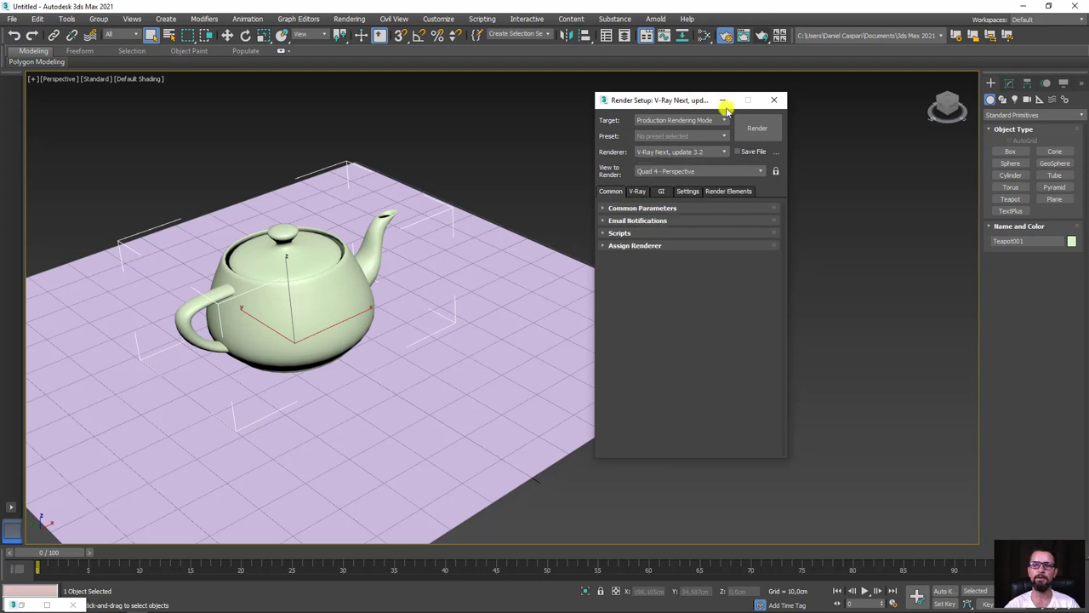
click(774, 100)
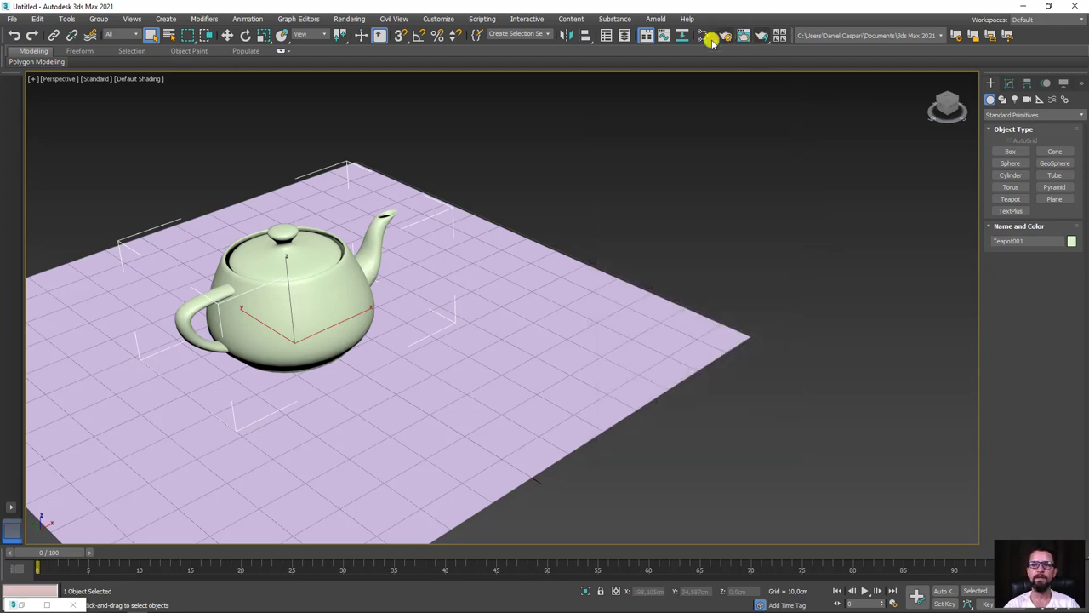
Create a new VRayMtl node, Material #25, in the Slate editor and apply it to the plane.
click(48, 605)
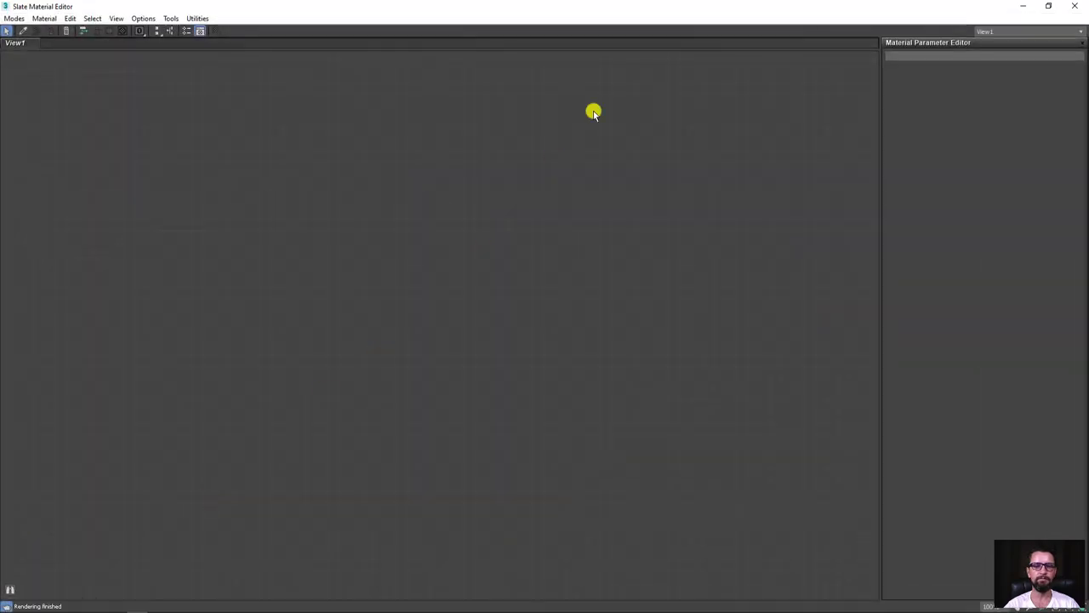
click(1049, 6)
drag(770, 111, 809, 108)
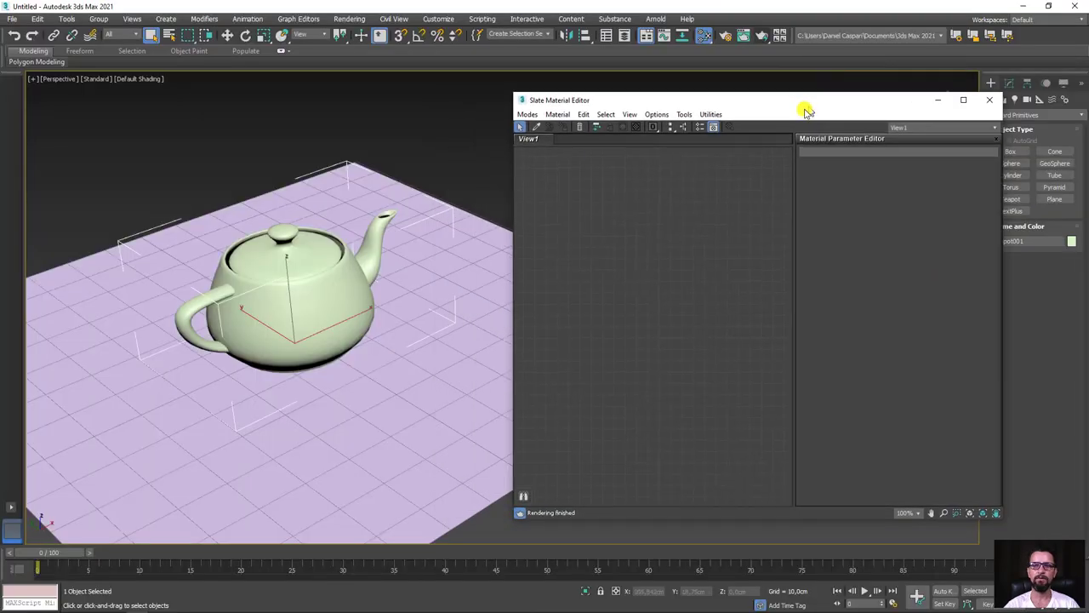
right_click(557, 191)
mouse_move(590, 199)
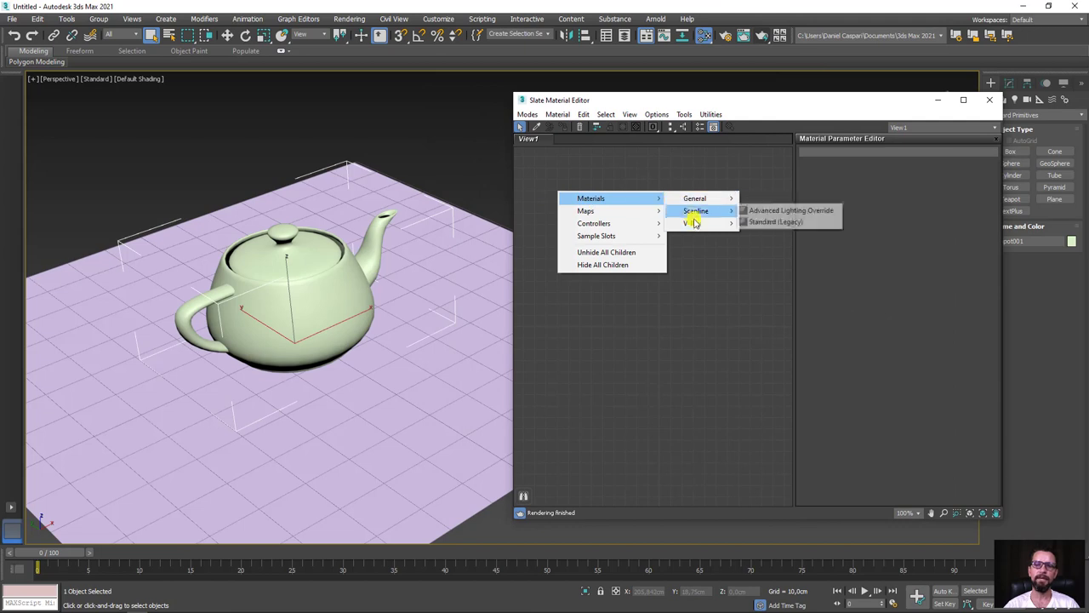
mouse_move(694, 223)
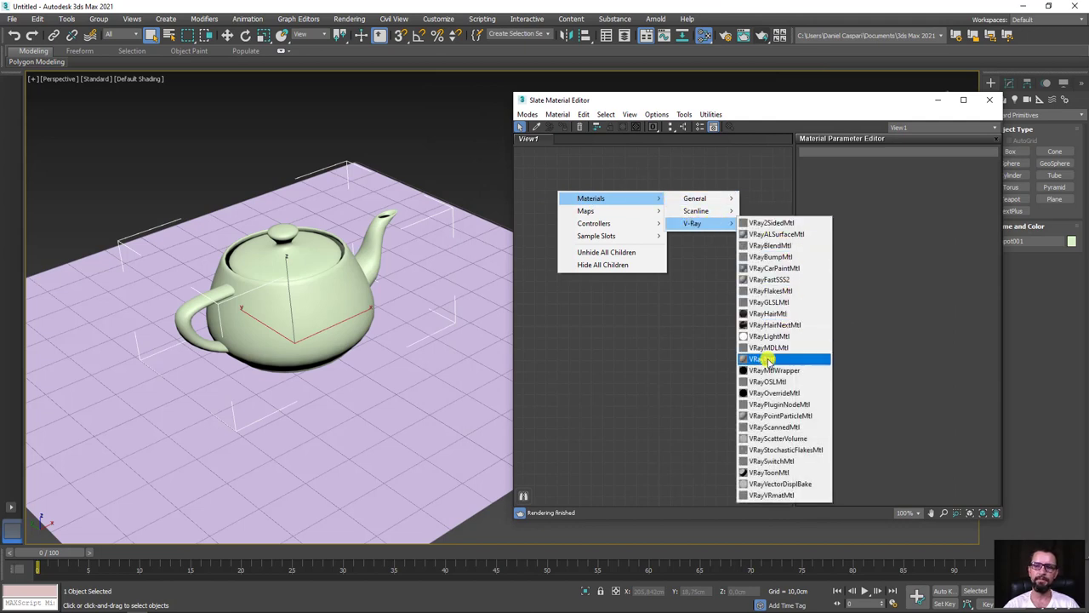
click(760, 358)
drag(549, 194, 591, 183)
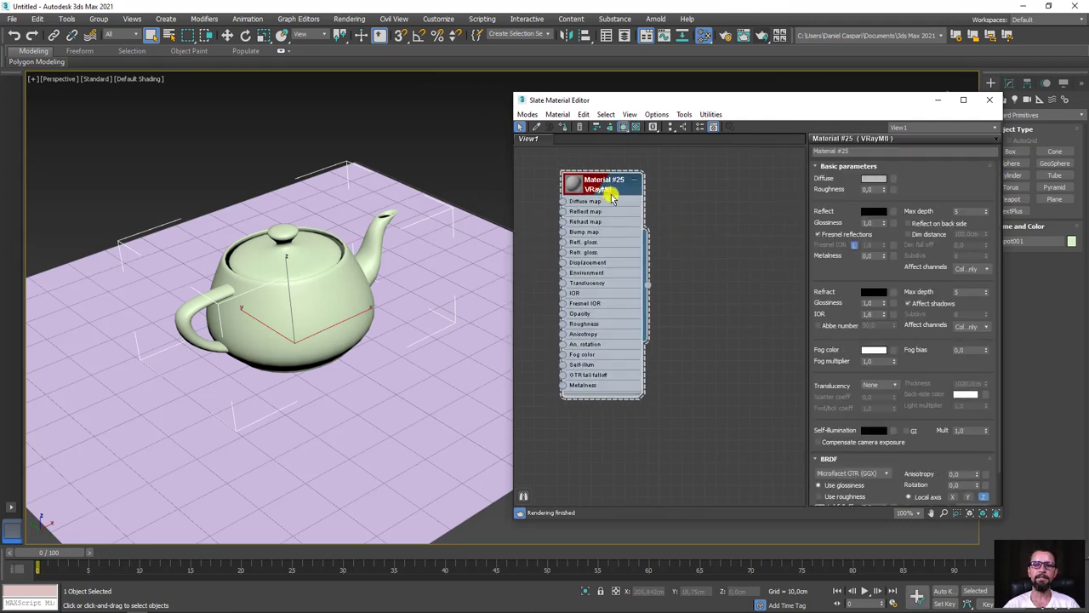
drag(643, 283, 446, 420)
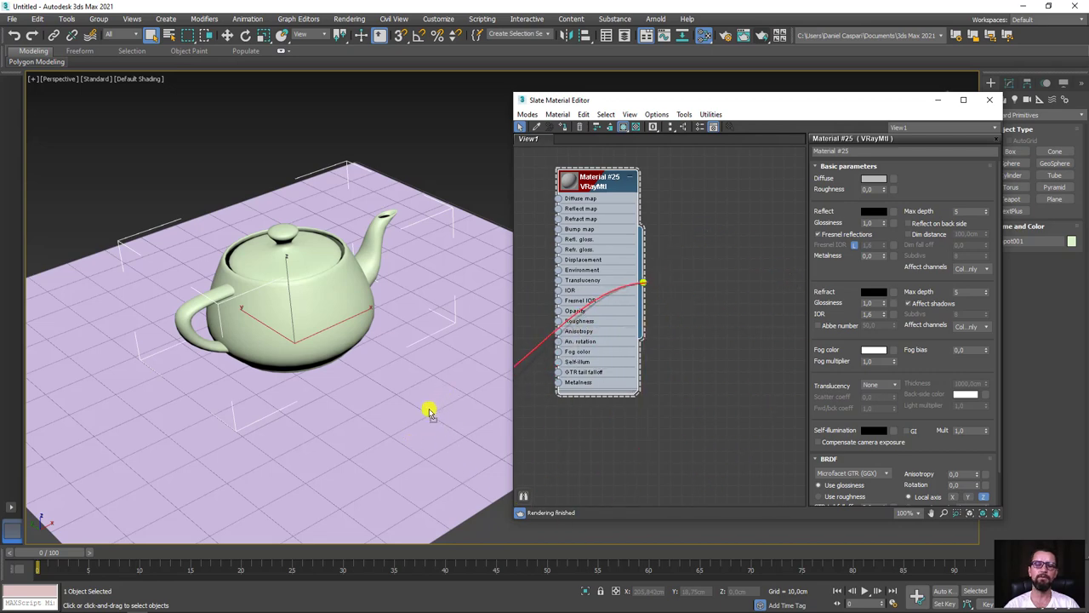
drag(447, 420, 429, 410)
Give Material #25 a light greyish diffuse colour and apply its copy, Material #26, to the teapot.
click(866, 178)
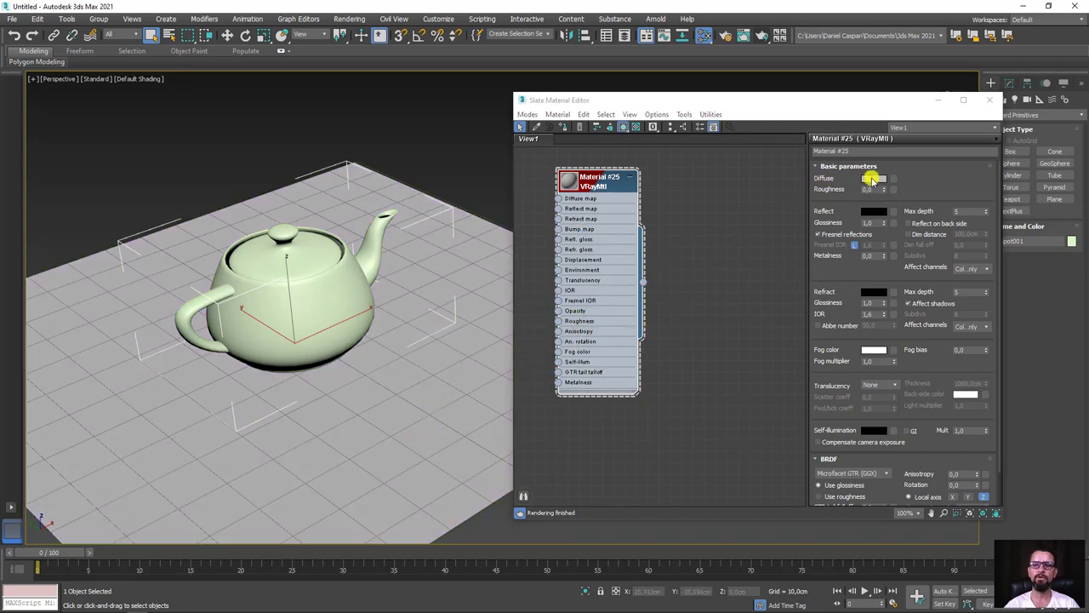
mouse_move(396, 126)
mouse_down()
mouse_move(442, 124)
mouse_move(366, 121)
mouse_up()
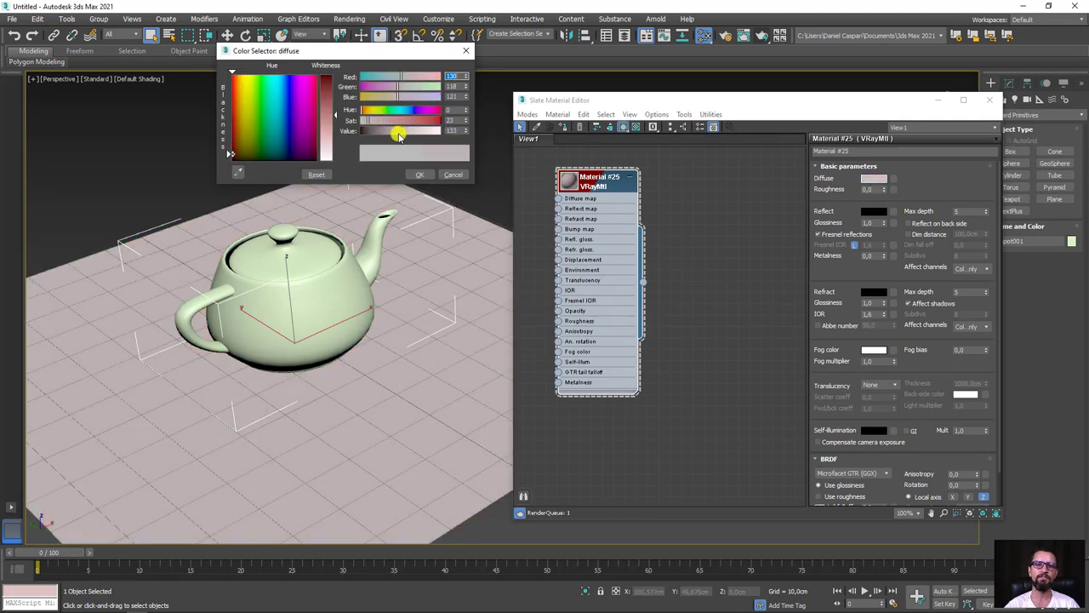
click(421, 173)
mouse_move(593, 182)
shift+mouse_down()
mouse_move(581, 183)
mouse_move(706, 189)
shift+mouse_up()
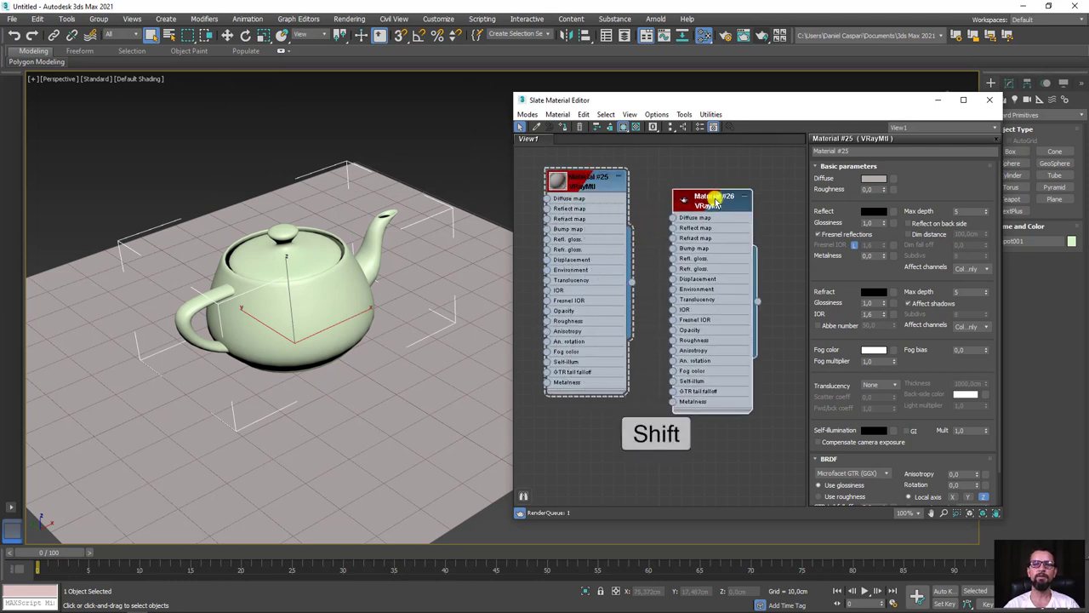
mouse_move(756, 282)
mouse_down()
mouse_move(775, 285)
mouse_move(294, 263)
mouse_up()
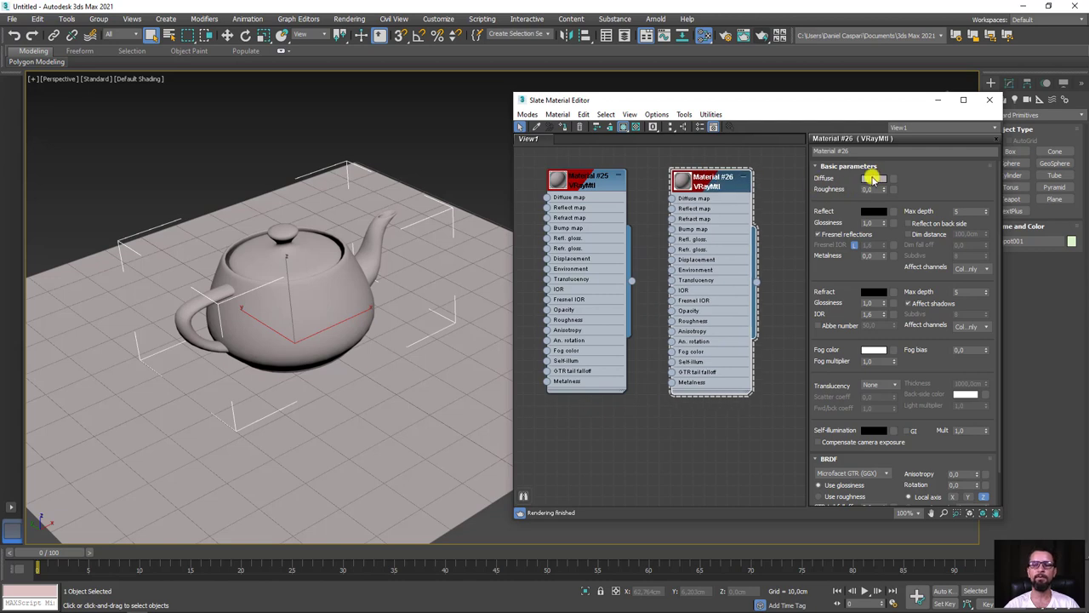
Set Material #26's diffuse colour to blue with Hue 165 and Value 172.
click(874, 178)
mouse_move(375, 121)
mouse_down()
mouse_move(447, 120)
mouse_move(400, 130)
mouse_move(414, 130)
mouse_up()
click(412, 110)
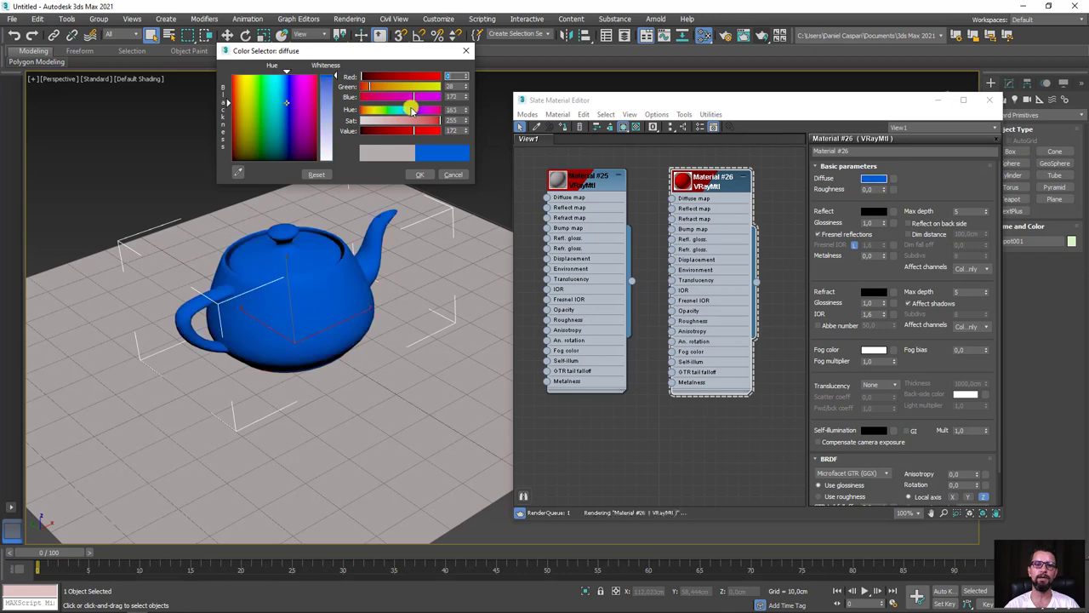
click(419, 174)
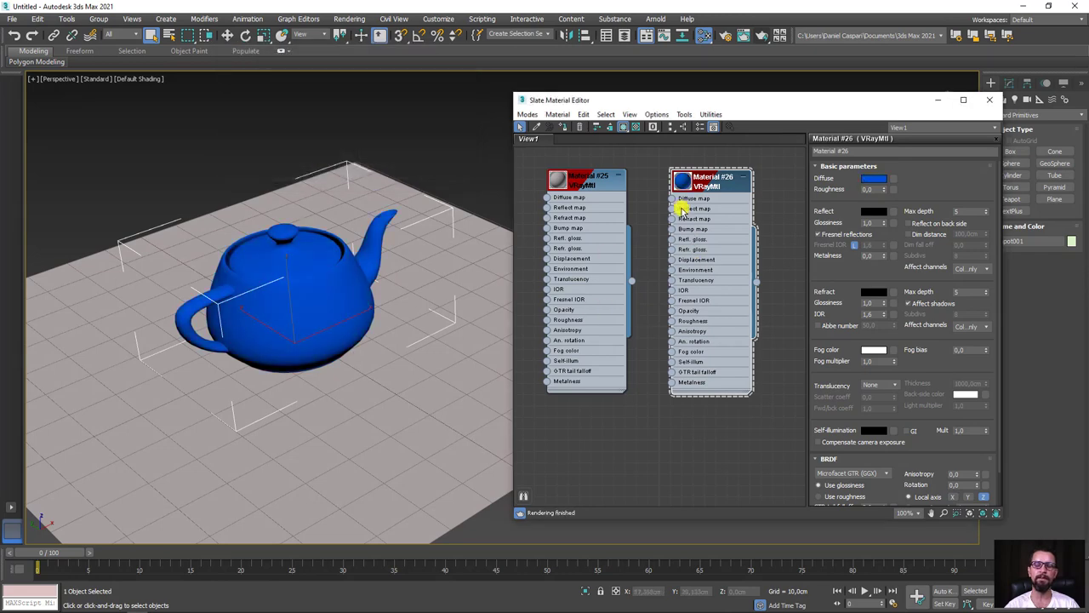
Close the Slate Material Editor and show the render frame boundary with Shift+F.
middle_drag(372, 288, 438, 272)
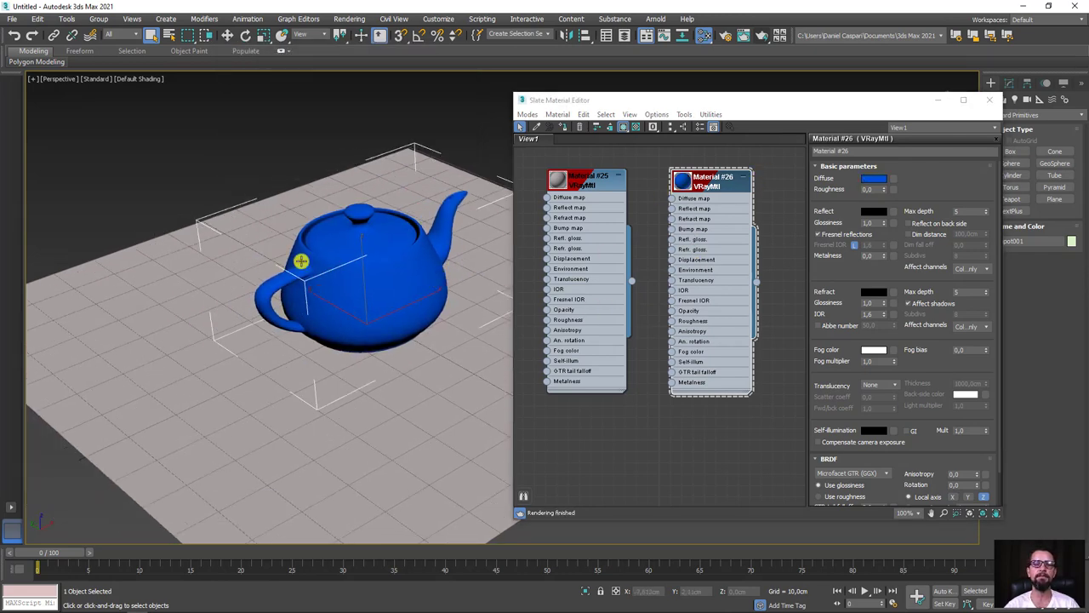
drag(754, 103, 795, 105)
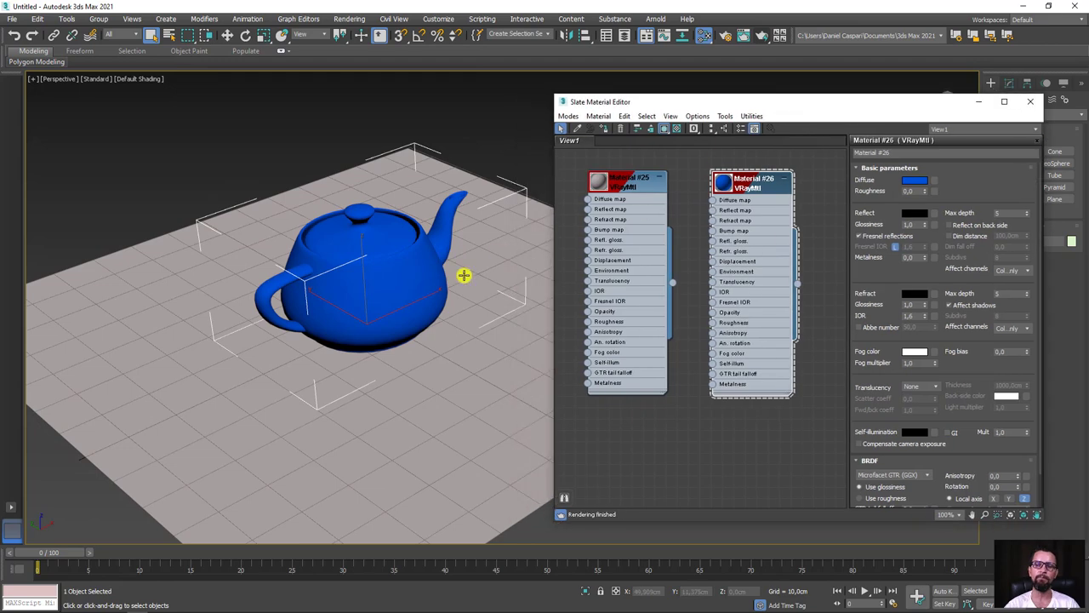
scroll(477, 281, up, 2)
scroll(443, 306, up, 2)
scroll(454, 328, up, 2)
scroll(455, 328, up, 2)
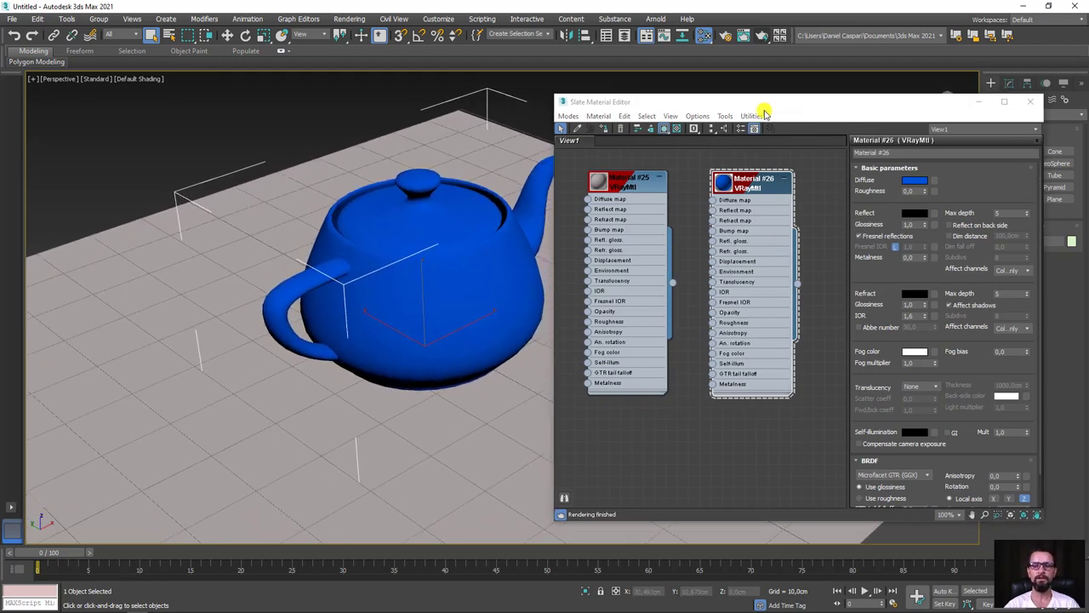
drag(836, 104, 682, 120)
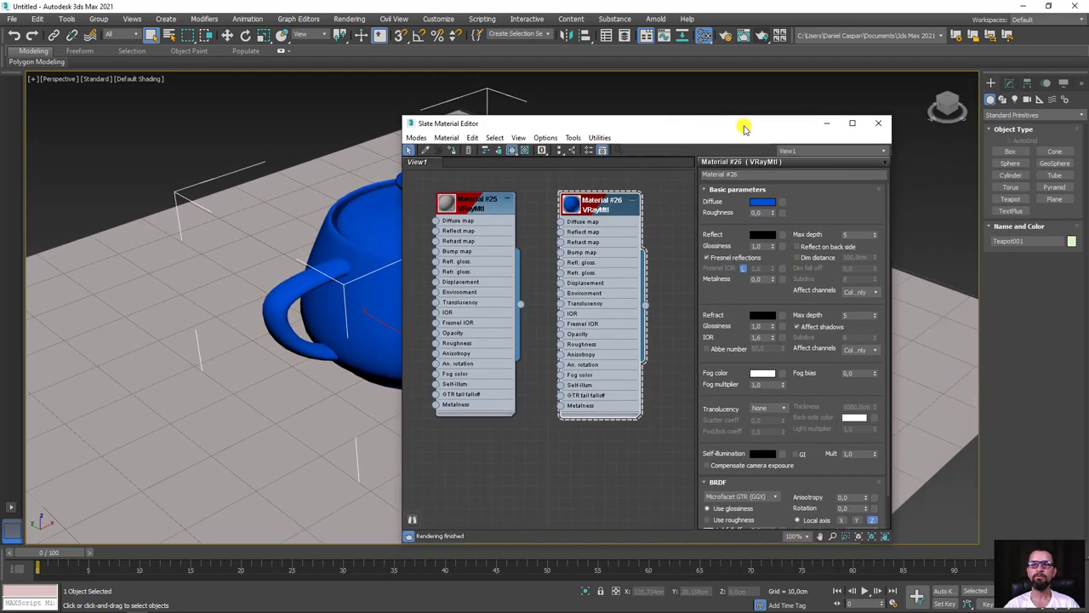
click(878, 120)
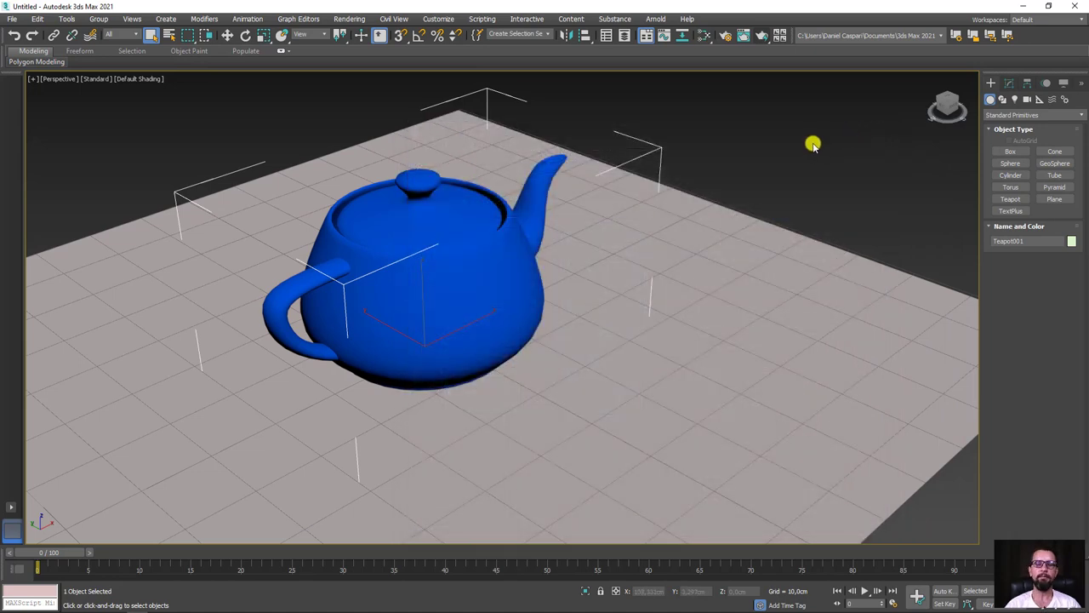
key(shift+f)
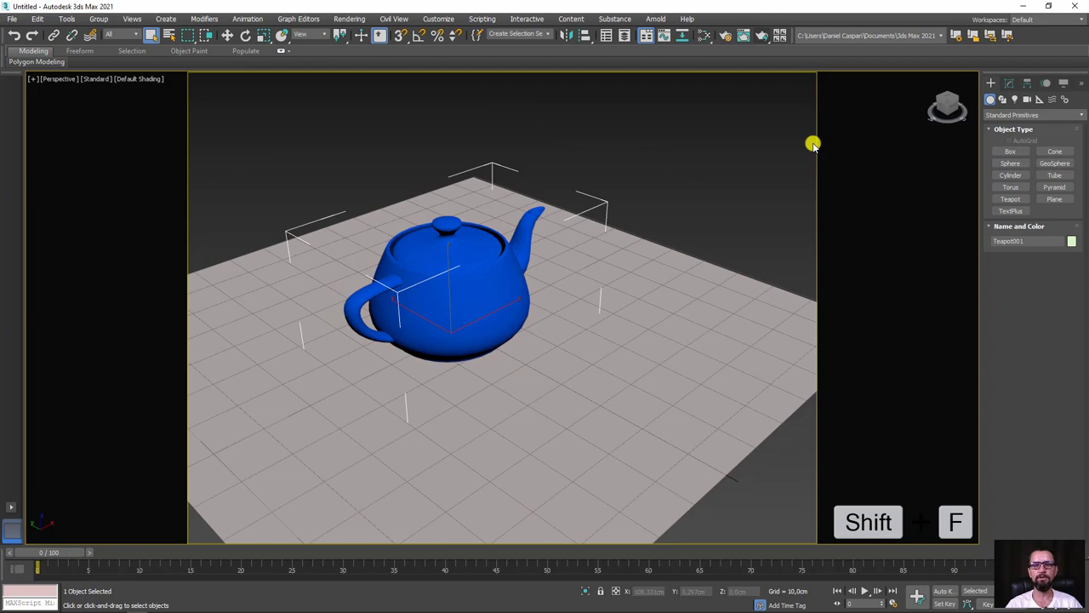
Test-render the unlit scene, check its alpha channel, then close the frame buffer.
middle_drag(813, 144, 580, 340)
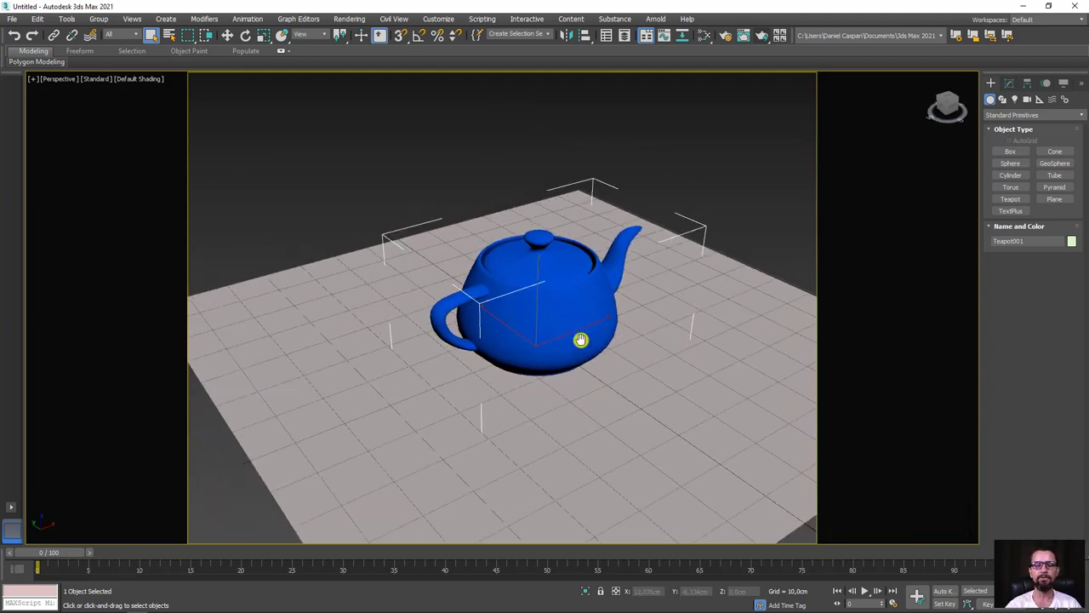
scroll(580, 340, up, 2)
scroll(566, 333, up, 1)
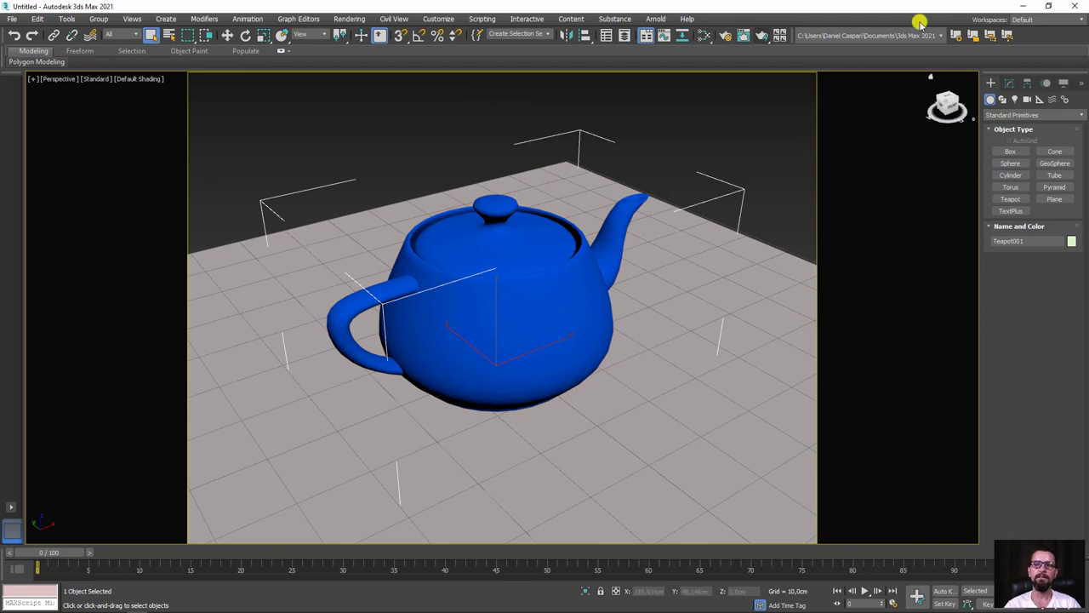
click(762, 34)
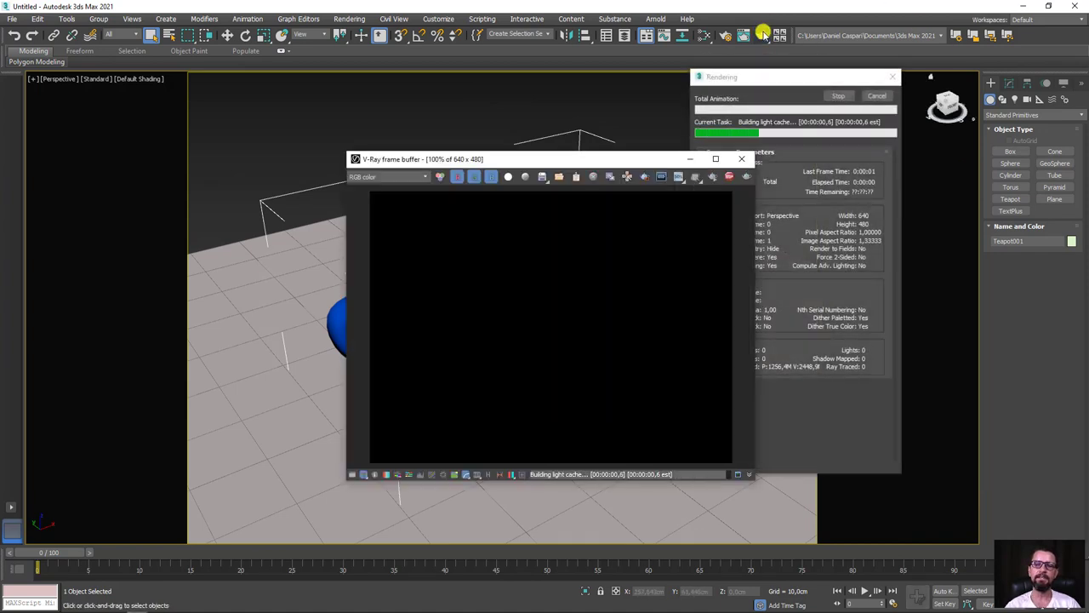
click(474, 183)
click(508, 176)
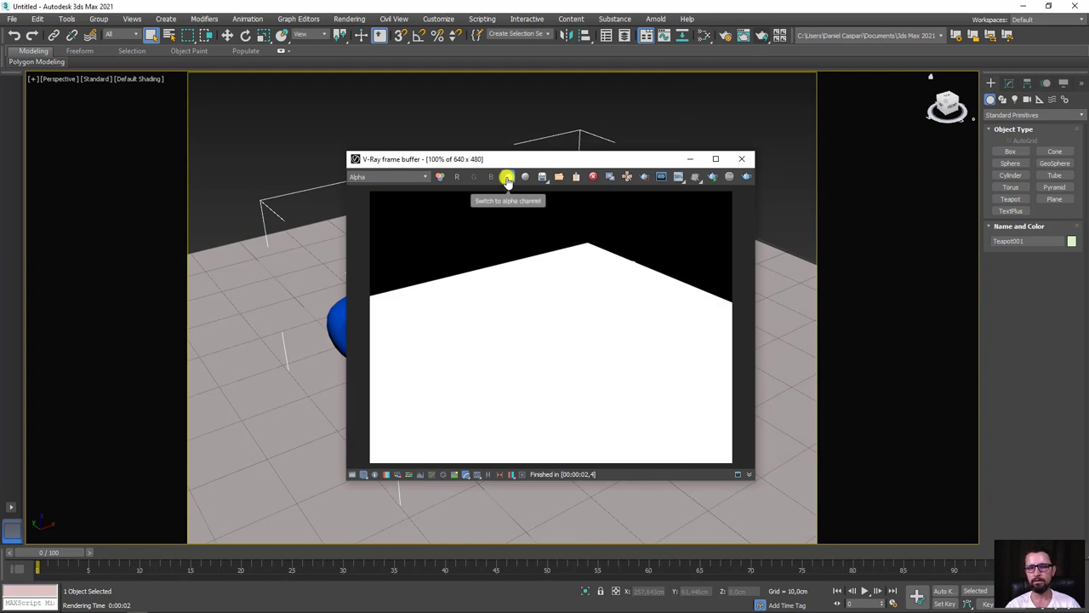
click(507, 177)
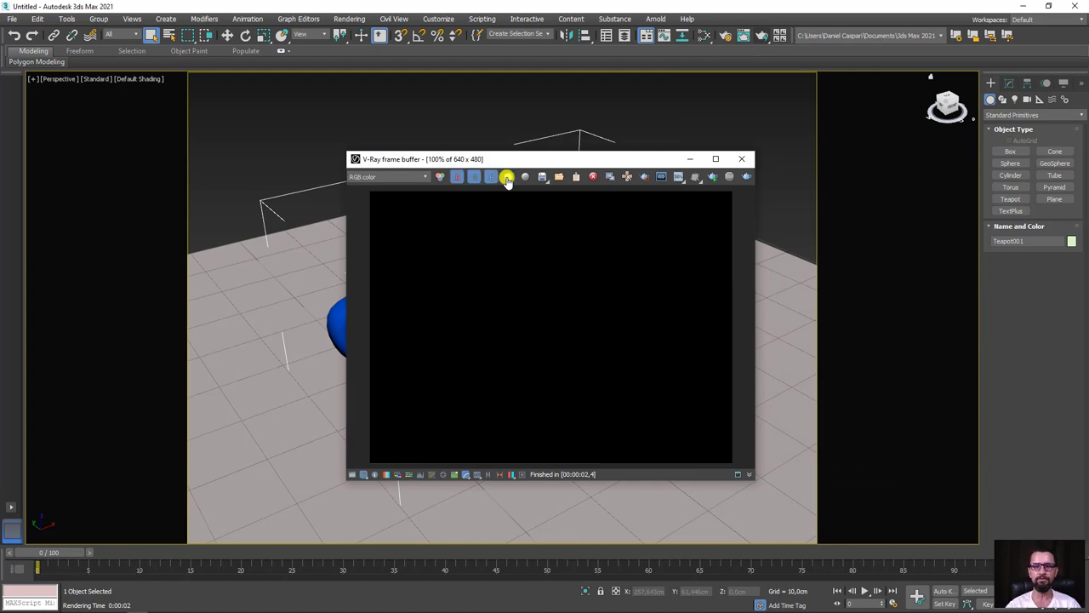
click(741, 158)
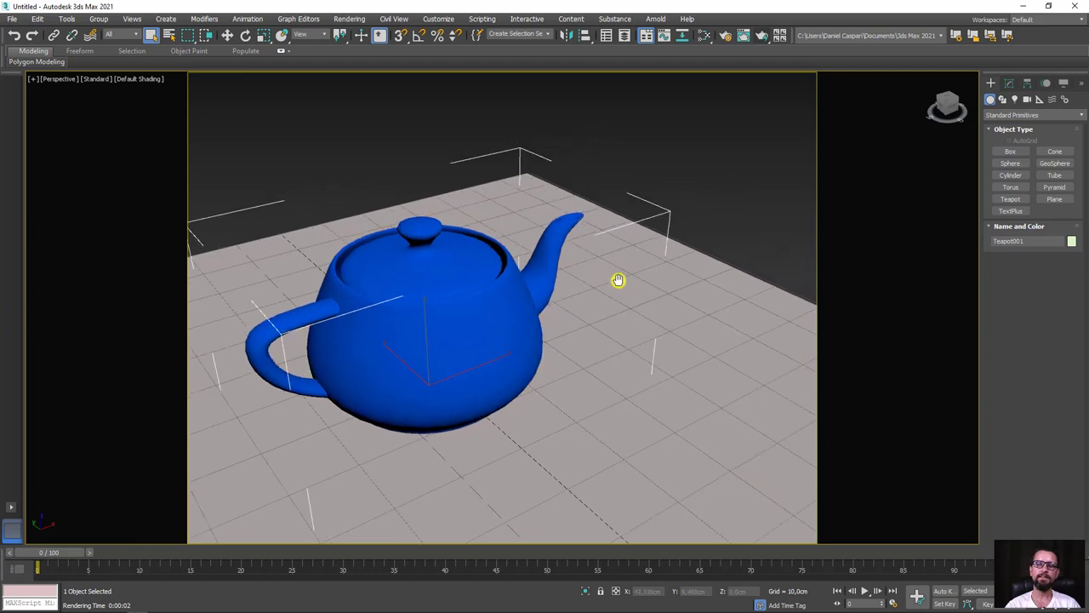
Switch the Create panel to the VRay light types, showing VRayLight and VRaySun.
scroll(618, 282, down, 3)
alt+middle_drag(673, 294, 931, 233)
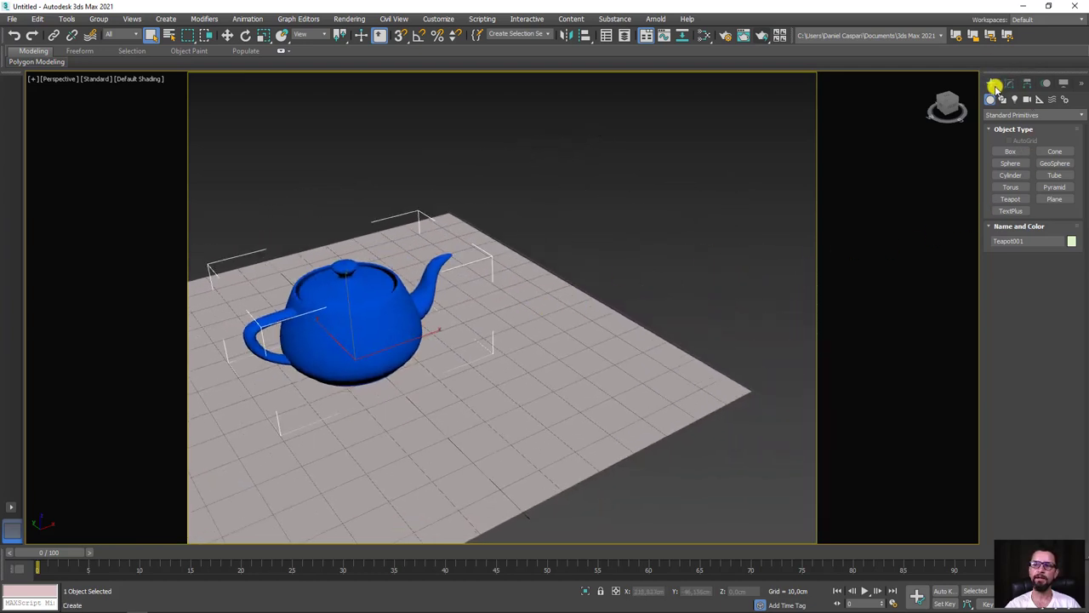
click(1014, 99)
click(1010, 115)
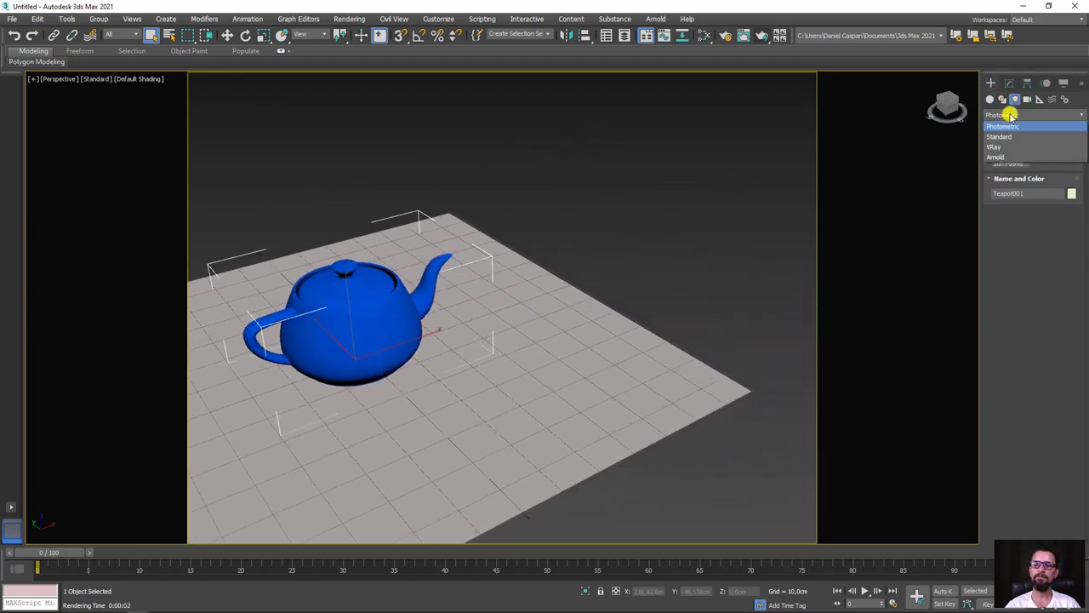
click(1001, 147)
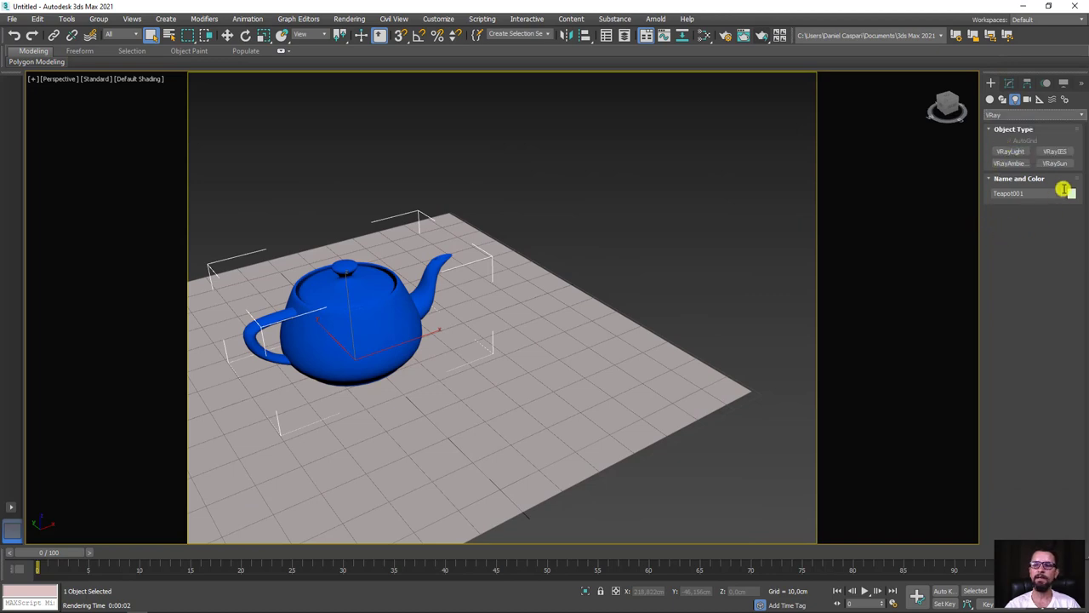
Draw a roughly 66.5 cm VRayLight plane light over the teapot and raise it about 165 cm.
click(1013, 150)
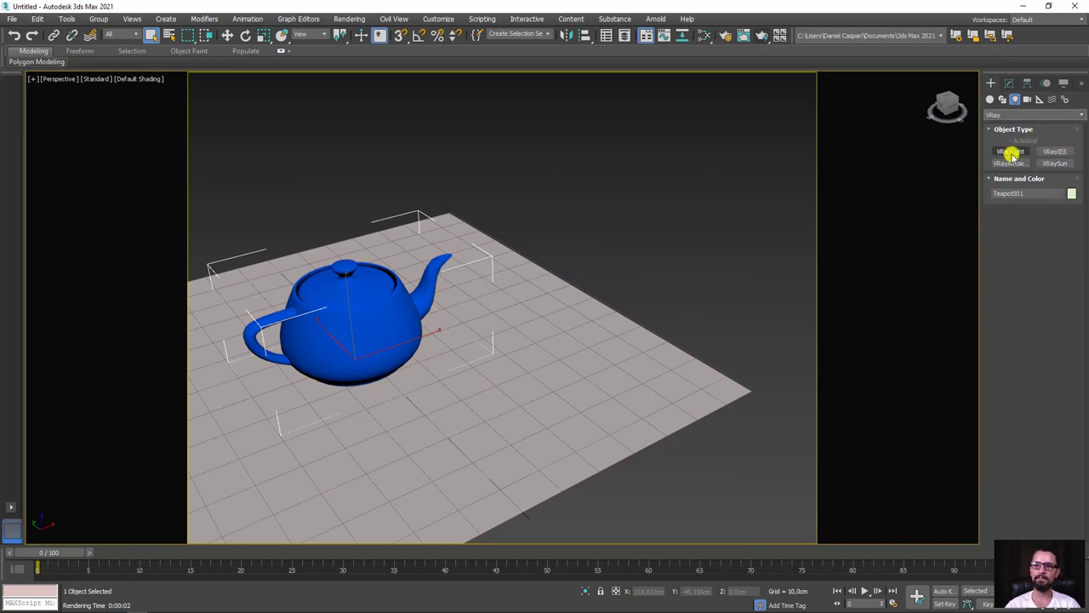
scroll(560, 305, down, 5)
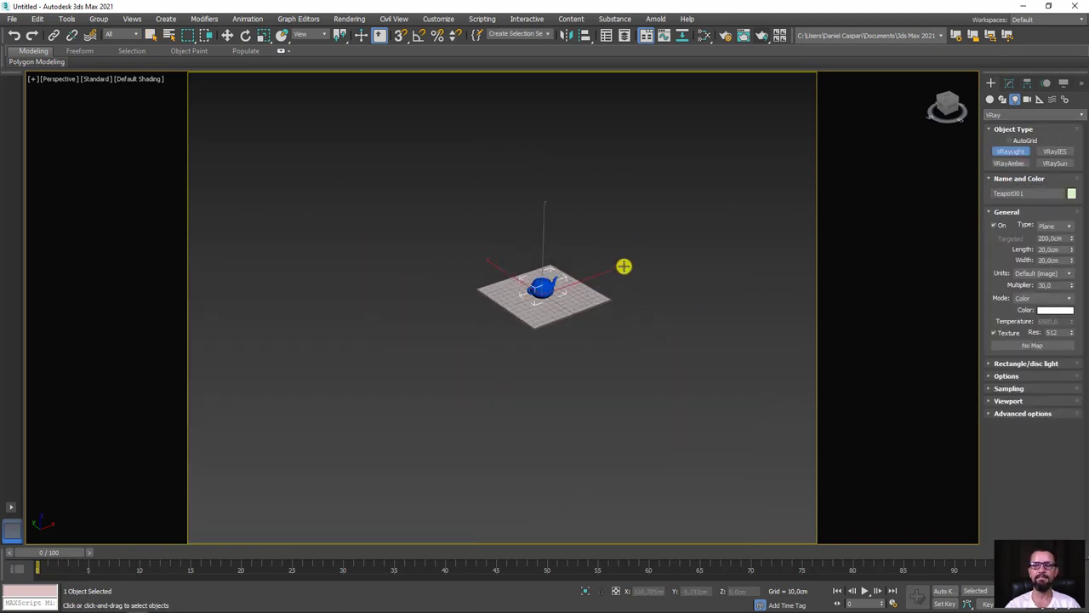
alt+middle_drag(625, 265, 522, 287)
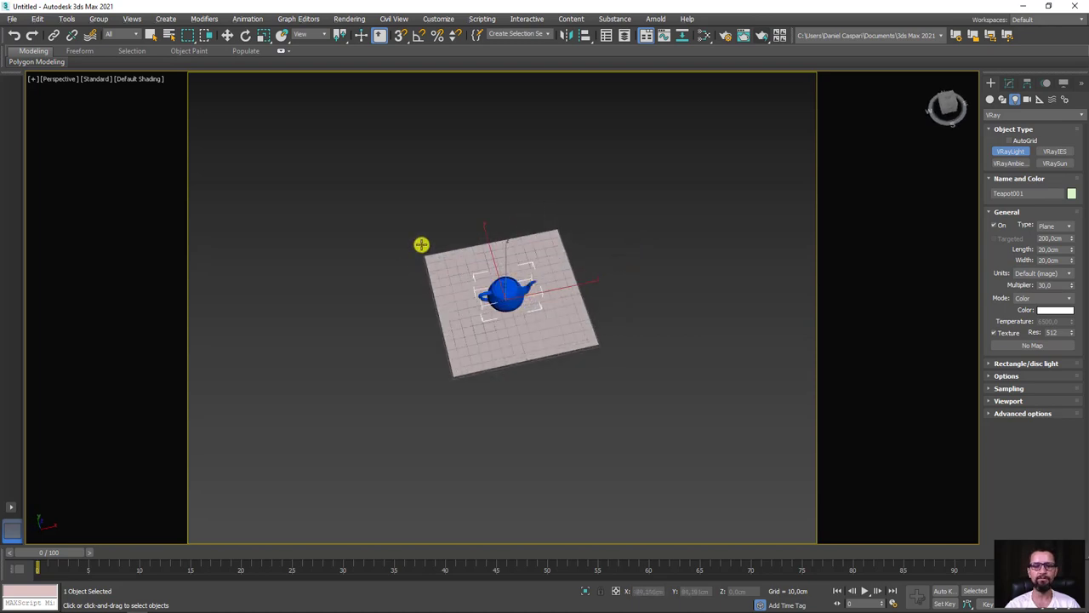
drag(457, 273, 558, 327)
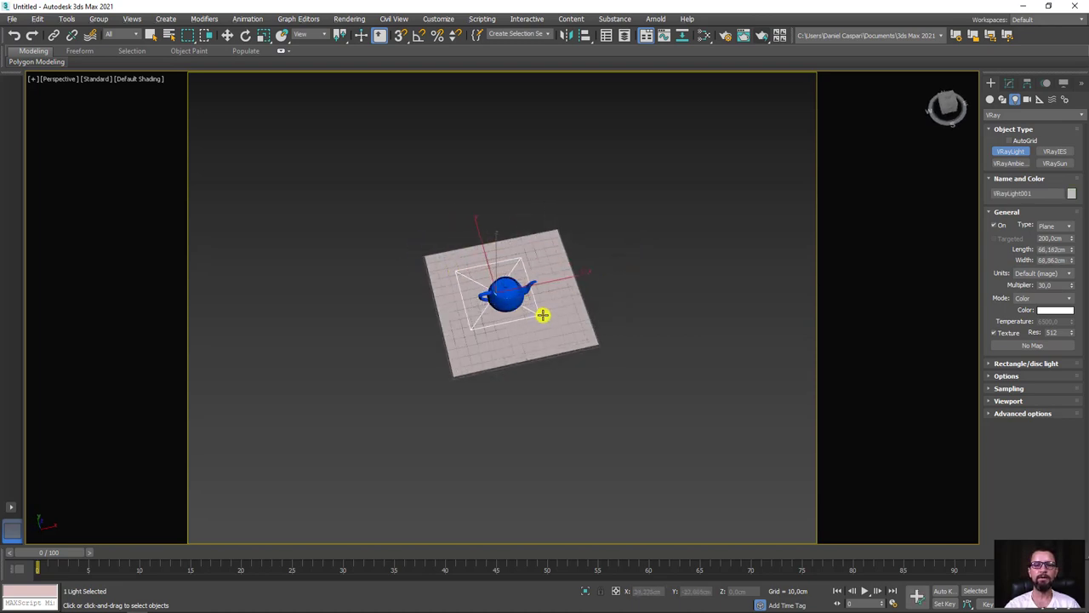
key(w)
alt+middle_drag(528, 324, 549, 236)
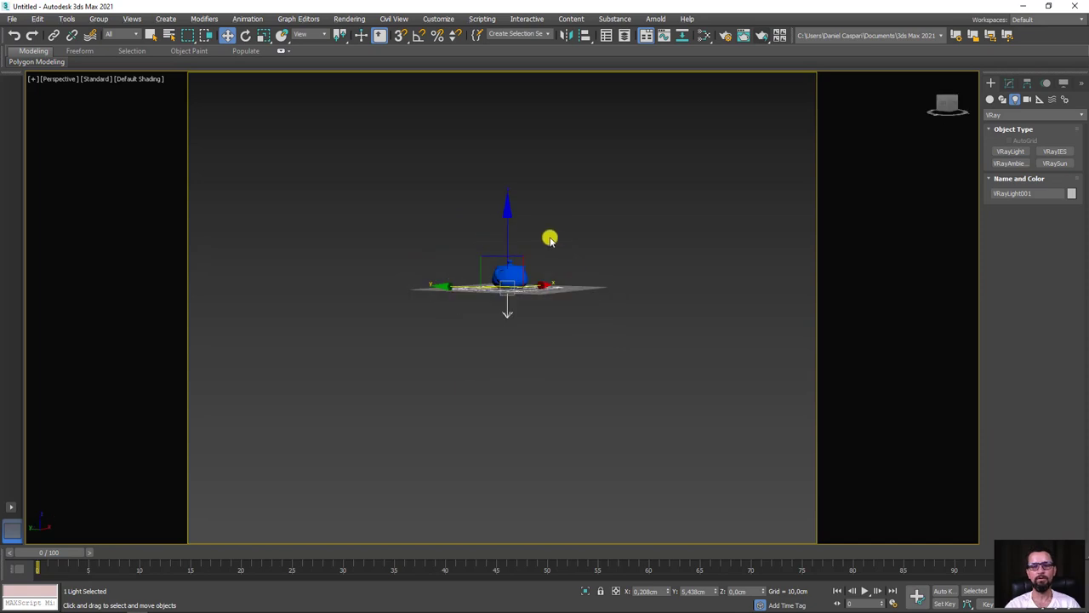
mouse_move(505, 236)
mouse_down()
mouse_move(514, 91)
mouse_move(544, 175)
mouse_up()
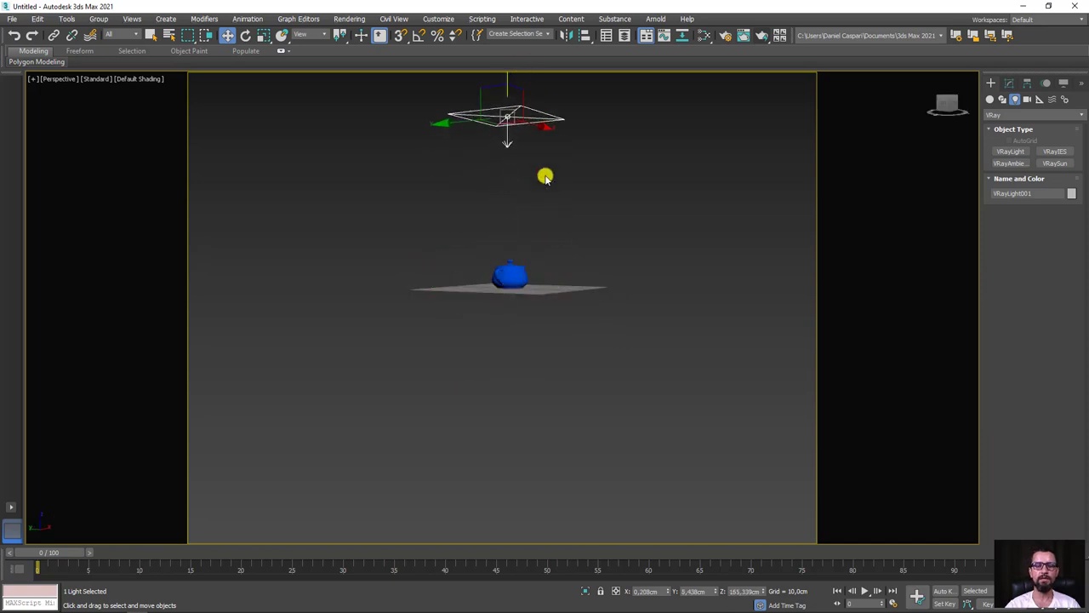
mouse_move(544, 176)
alt+middle_down()
mouse_move(561, 294)
mouse_move(531, 255)
mouse_move(574, 226)
alt+middle_up()
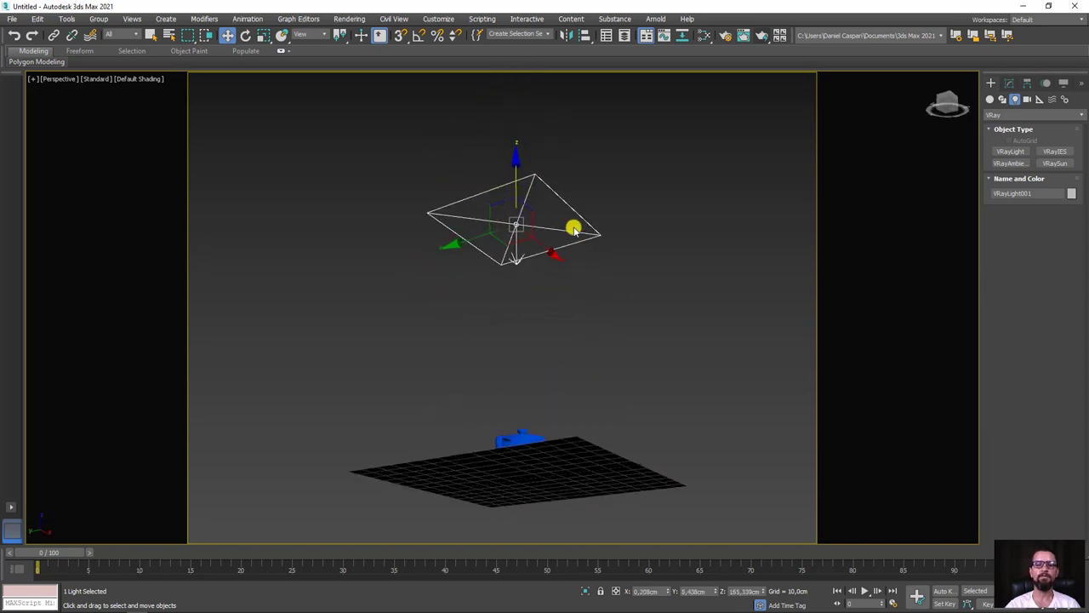
Start a quick render, stop it, and reframe the view as a close-up of the teapot.
click(762, 37)
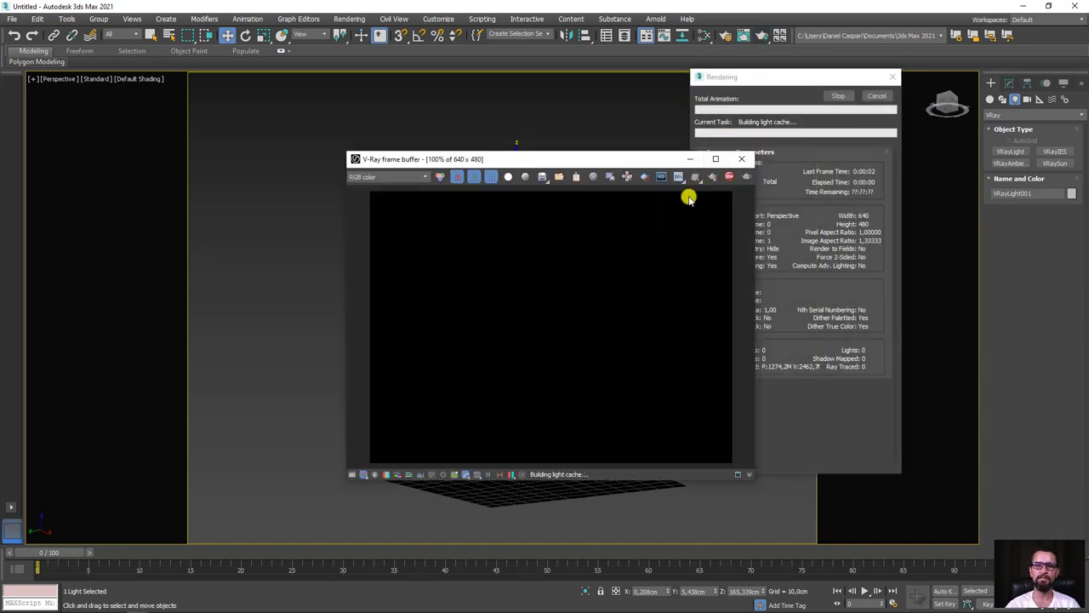
click(728, 177)
click(741, 159)
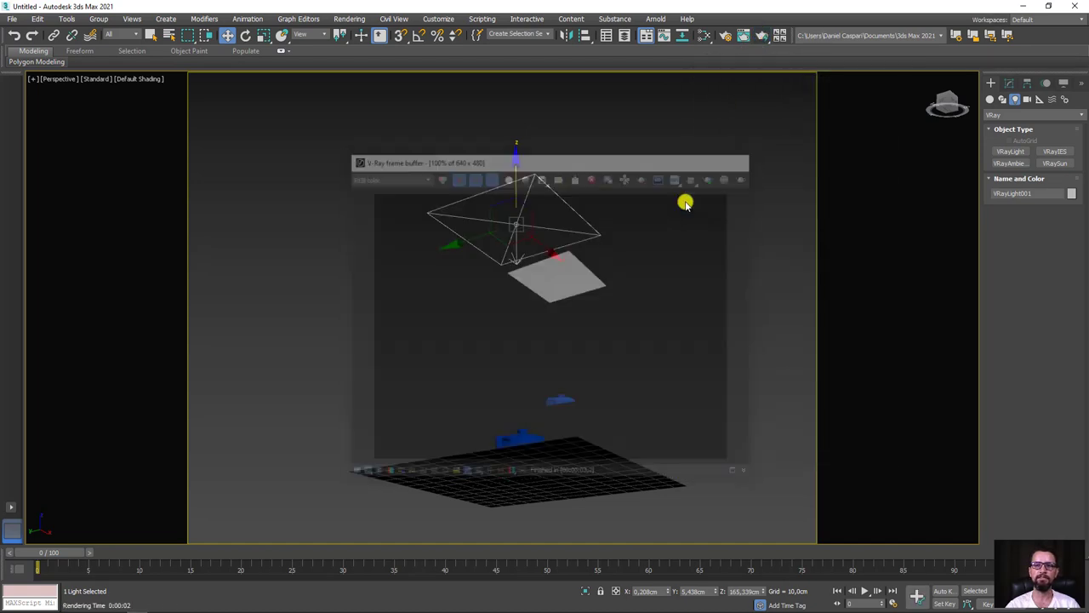
mouse_move(688, 202)
alt+middle_down()
mouse_move(575, 318)
mouse_move(590, 331)
alt+middle_up()
scroll(590, 331, up, 5)
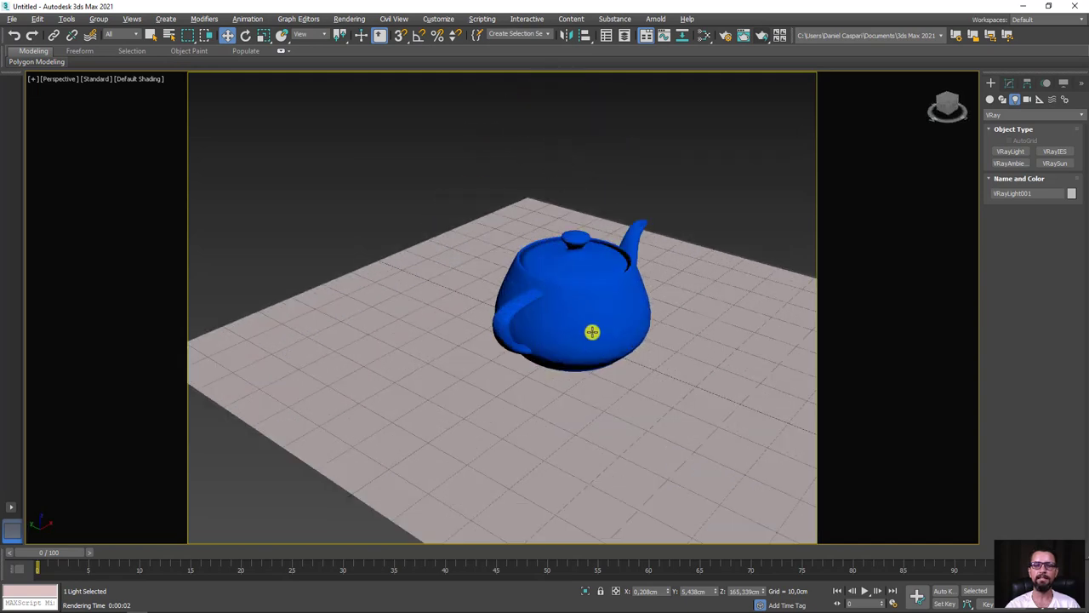
scroll(647, 304, up, 4)
alt+middle_drag(647, 304, 771, 75)
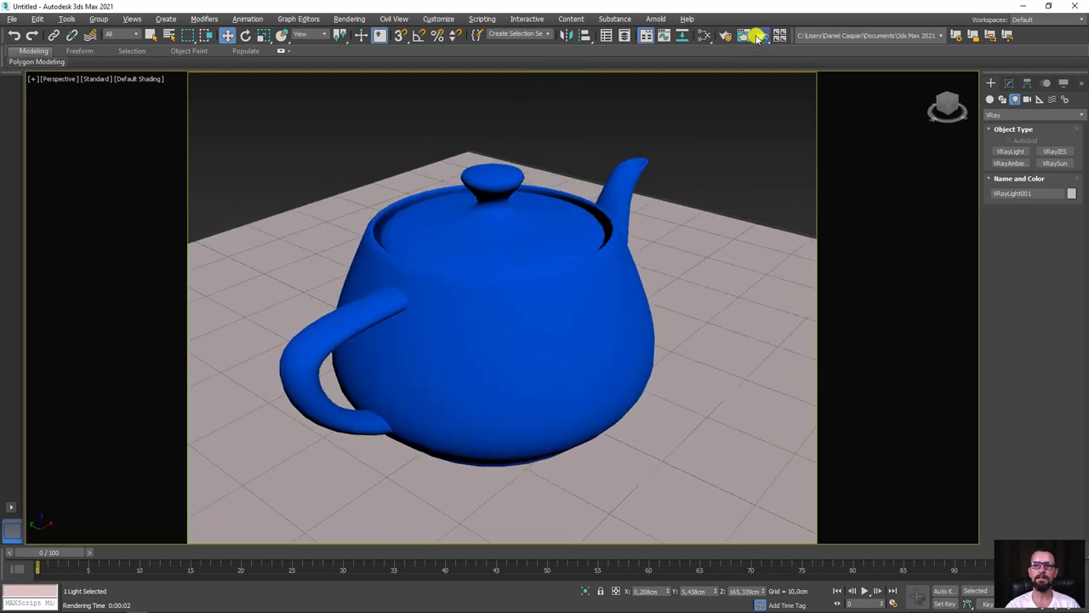
Render the close-up, giving the blue teapot a soft shadow in about 22 seconds.
click(762, 36)
mouse_move(642, 162)
mouse_down()
mouse_move(499, 127)
mouse_move(501, 106)
mouse_up()
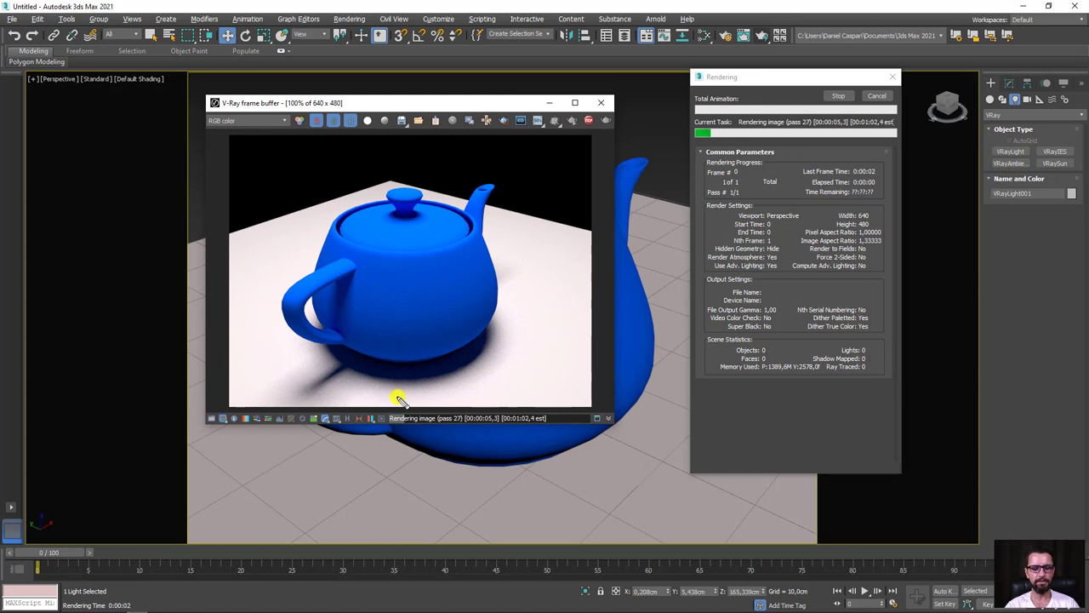
drag(388, 405, 593, 430)
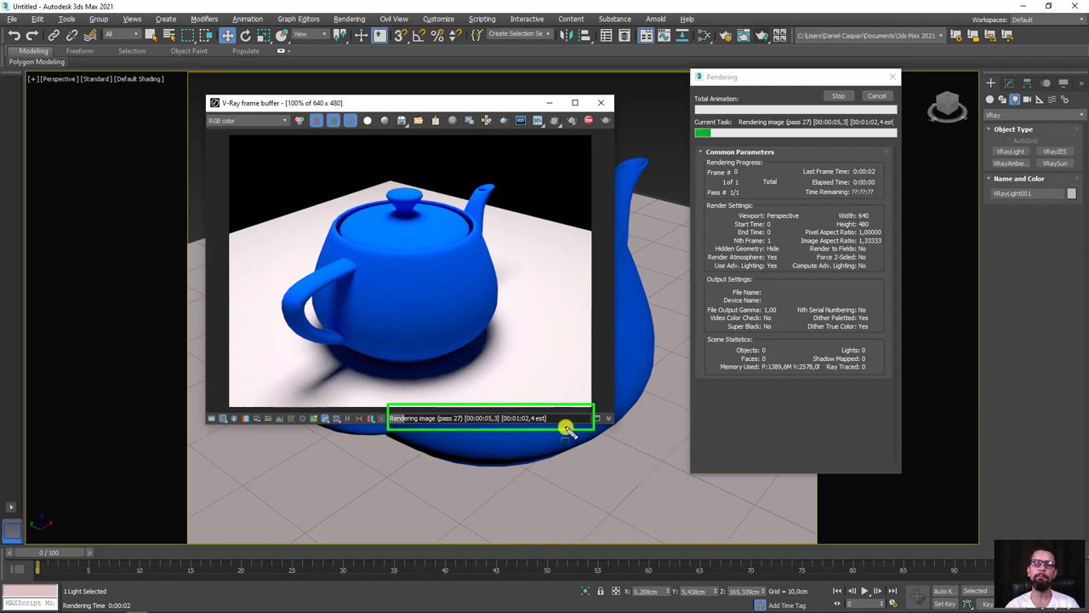
key(Escape)
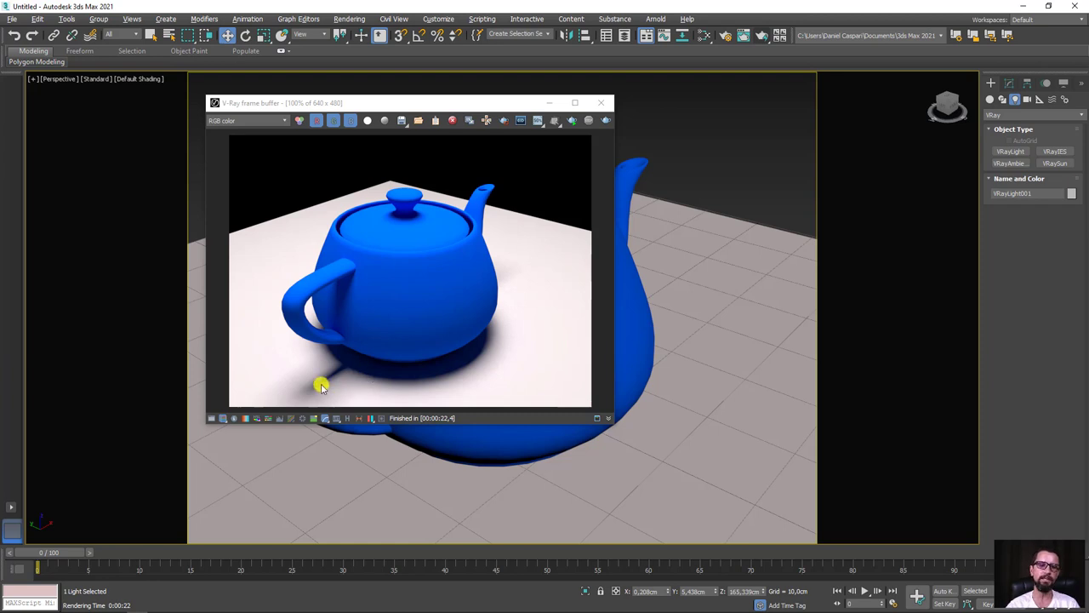
Zoom into the render to inspect shadow noise, then zoom the viewport out to reveal VRayLight001.
scroll(355, 365, up, 2)
scroll(460, 238, up, 1)
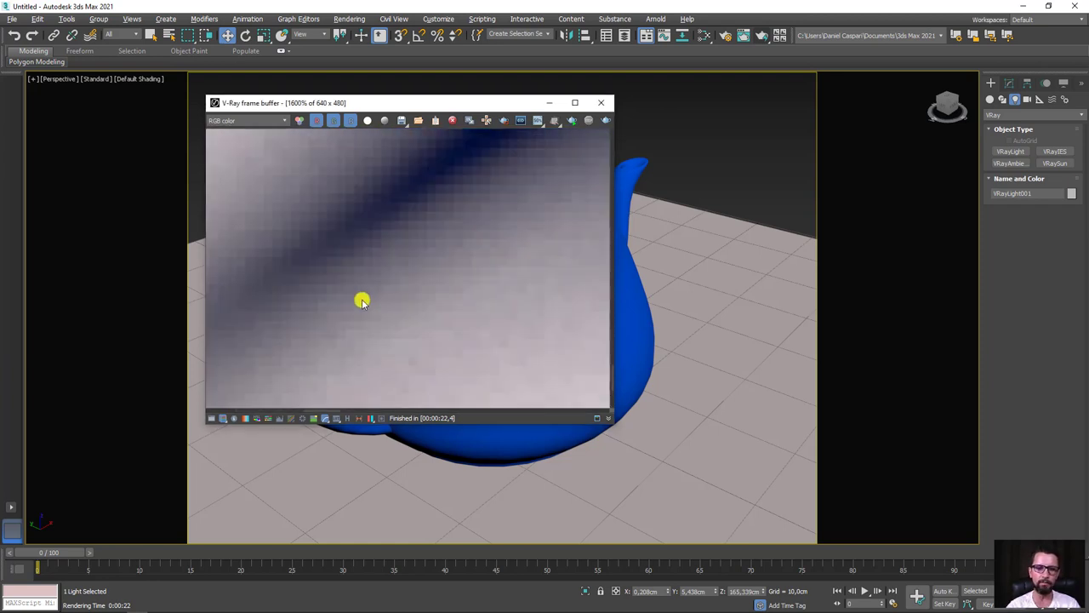
scroll(360, 299, down, 1)
scroll(412, 269, down, 1)
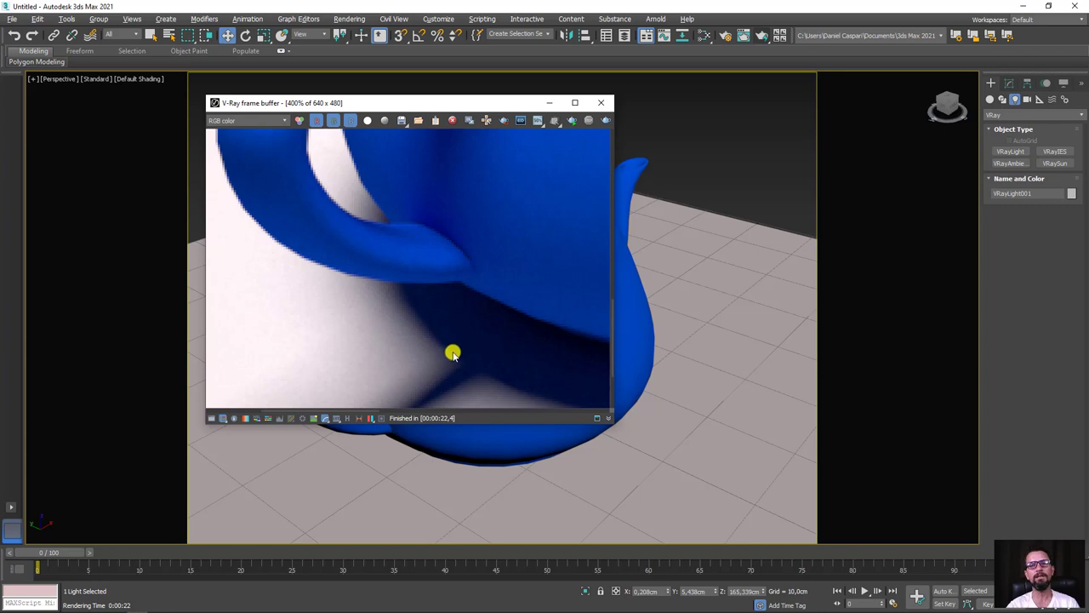
scroll(452, 354, down, 1)
scroll(449, 365, down, 1)
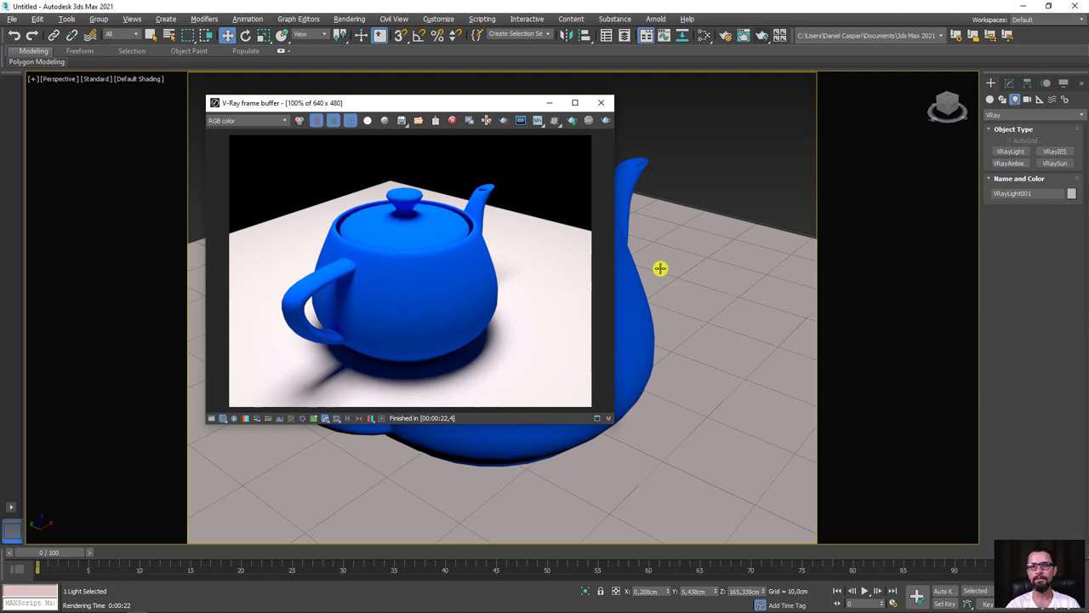
scroll(660, 269, down, 3)
scroll(650, 231, down, 4)
middle_drag(689, 243, 705, 367)
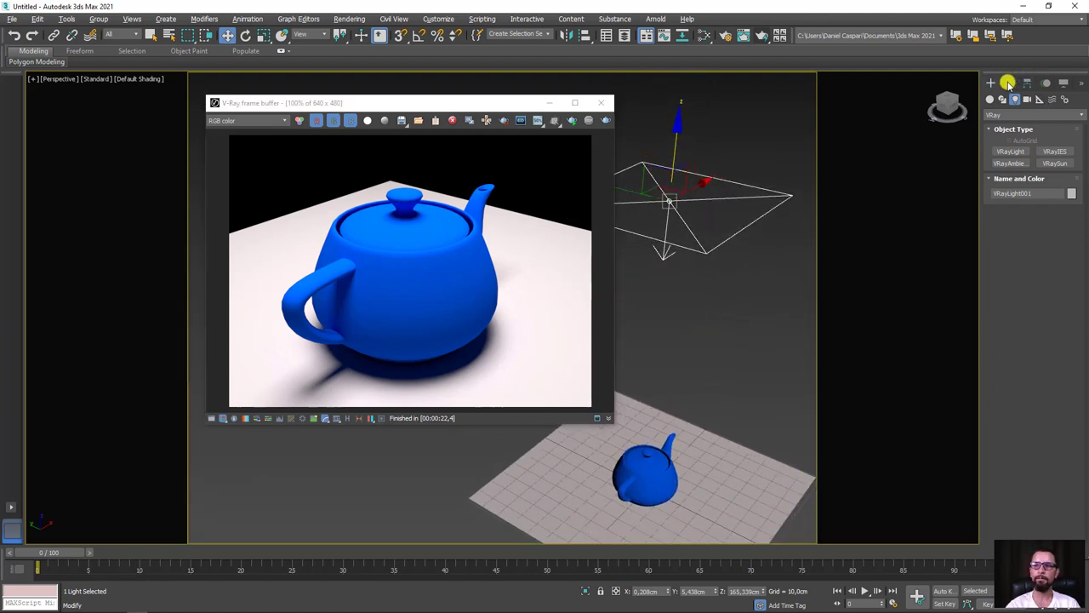
Show VRayLight001's sampling settings in the Modify panel: shadow bias 0.02 cm, cutoff 0.001.
click(1008, 83)
click(992, 266)
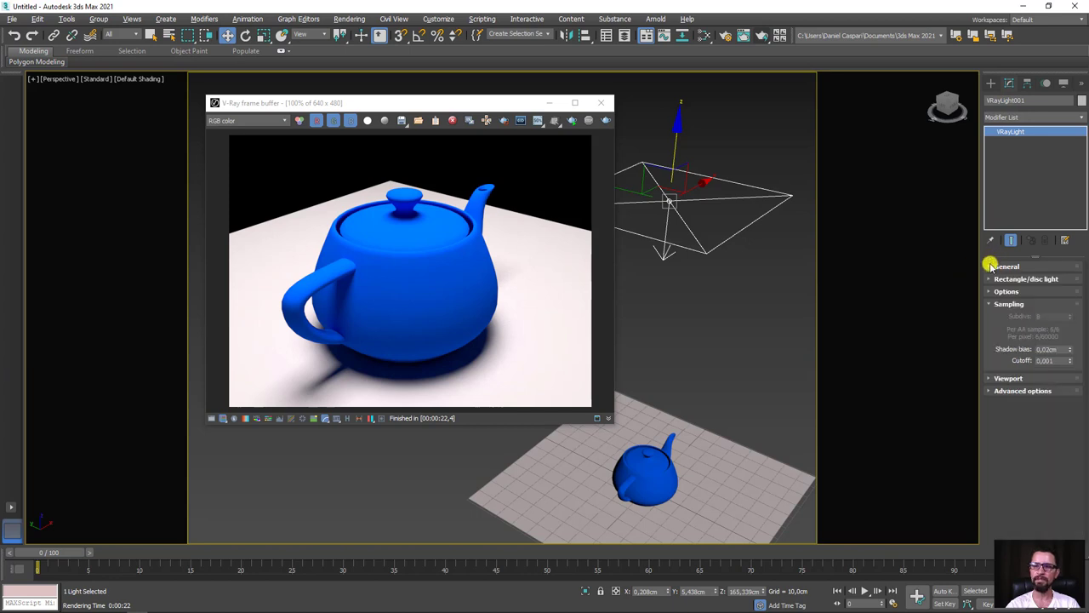
click(992, 291)
click(992, 291)
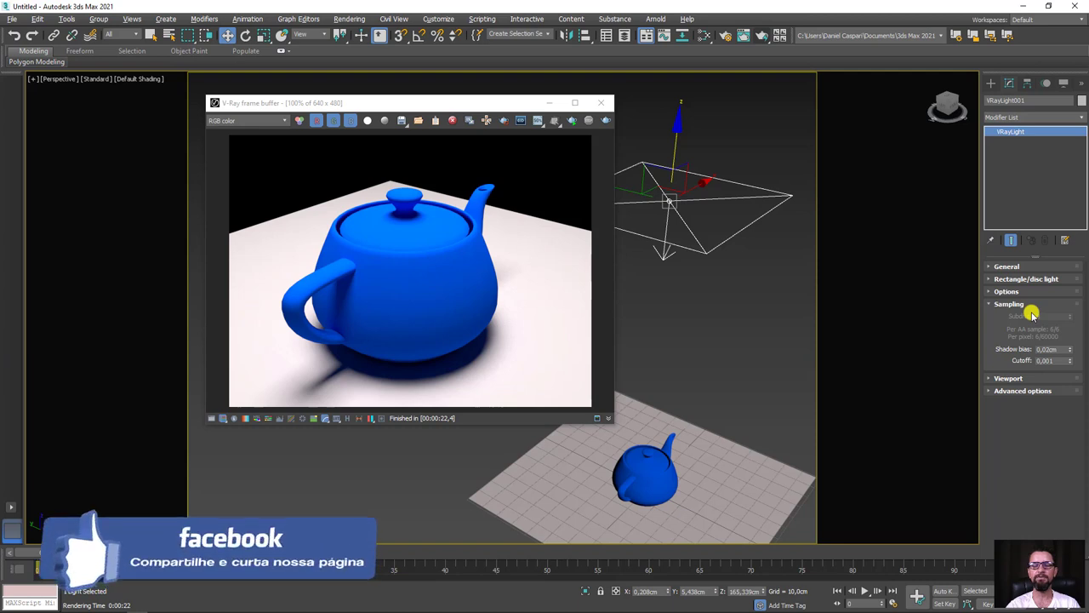
drag(485, 103, 434, 100)
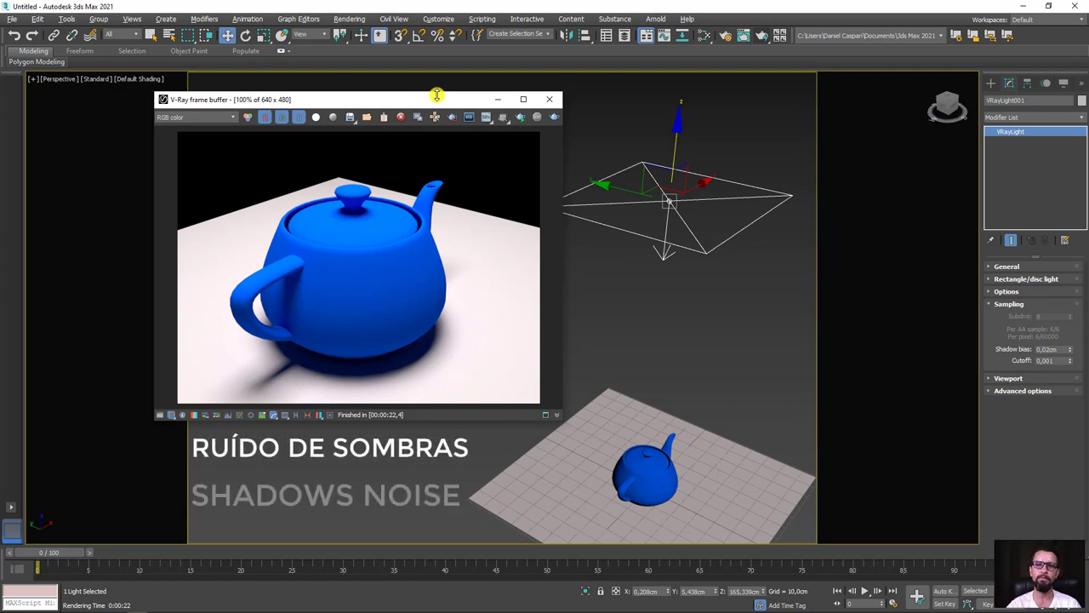
drag(391, 97, 432, 86)
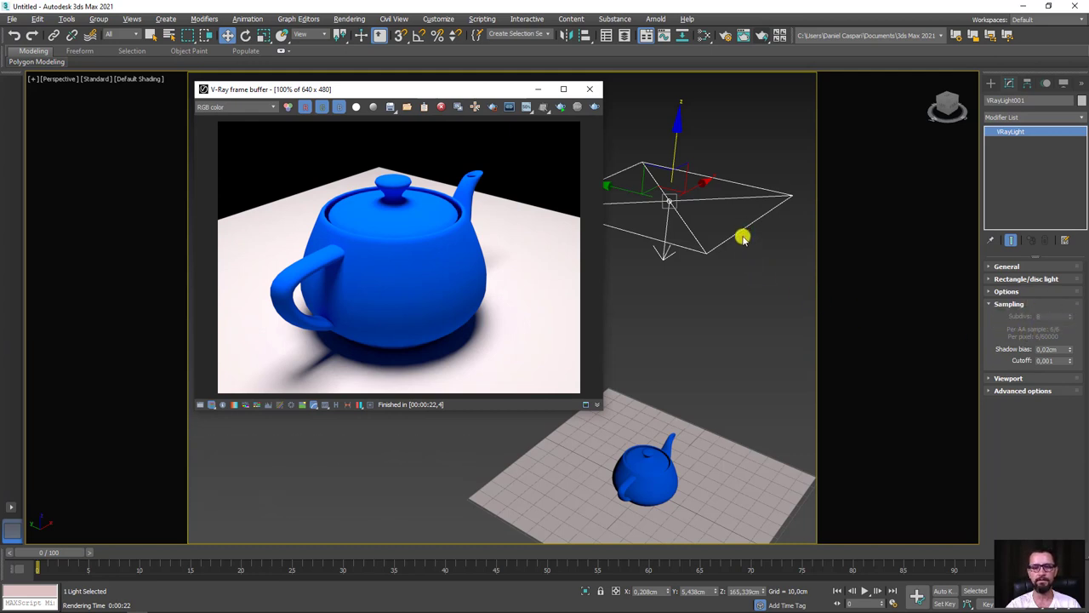
Open Render Setup on the V-Ray tab and expand the Global DMC rollout (noise threshold 0.01).
click(724, 37)
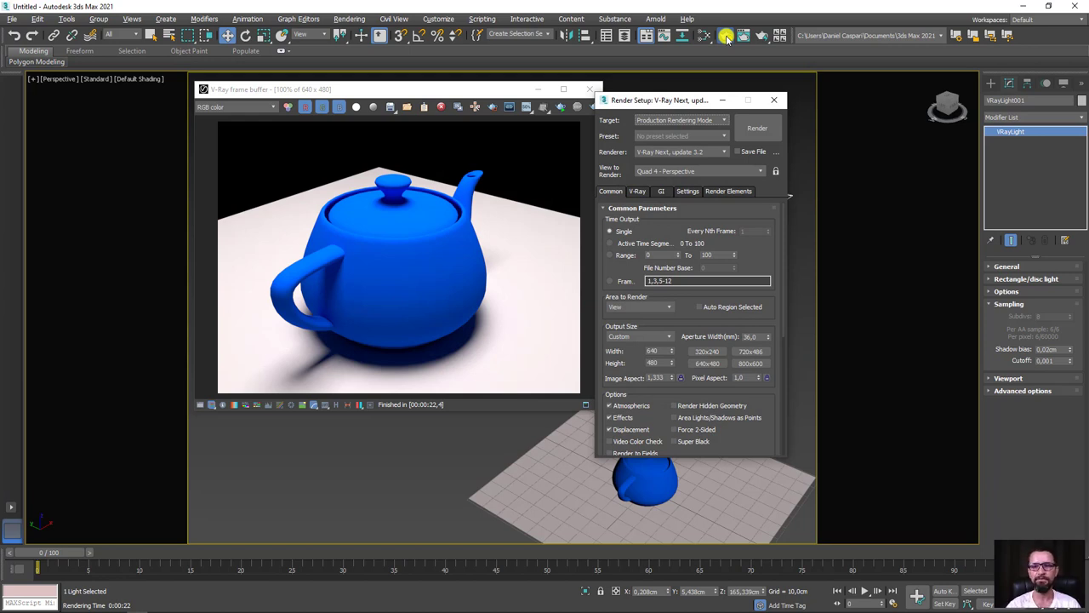
drag(674, 101, 595, 84)
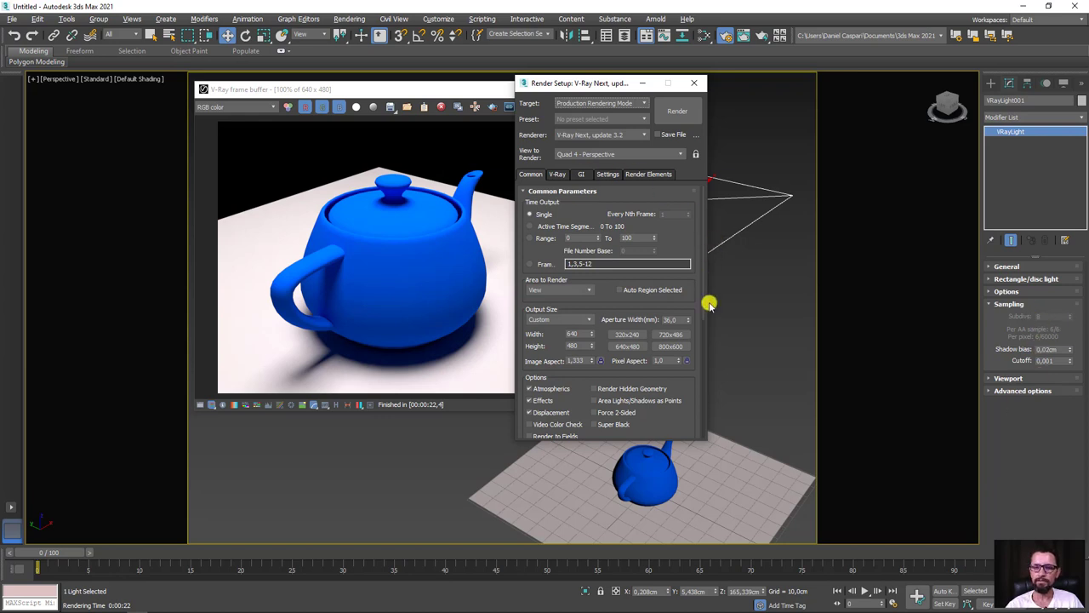
click(558, 174)
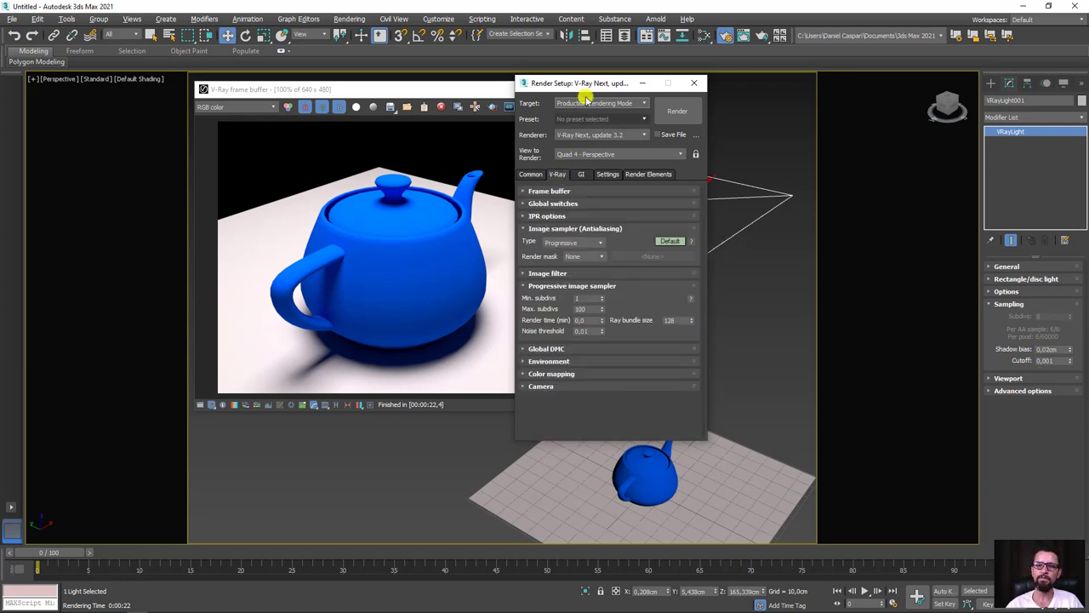
drag(585, 88, 551, 78)
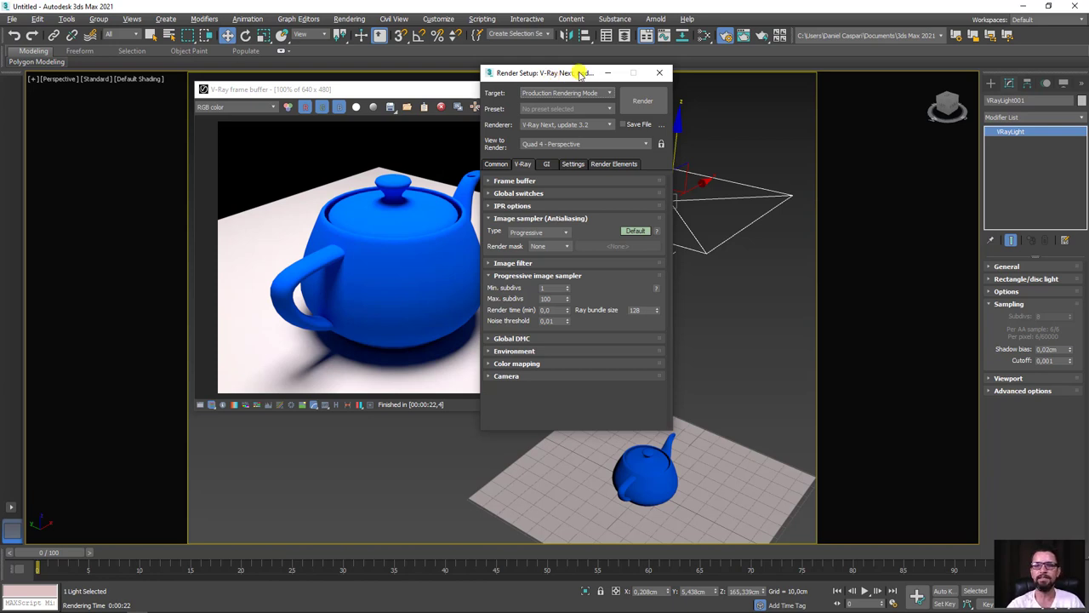
drag(575, 74, 607, 63)
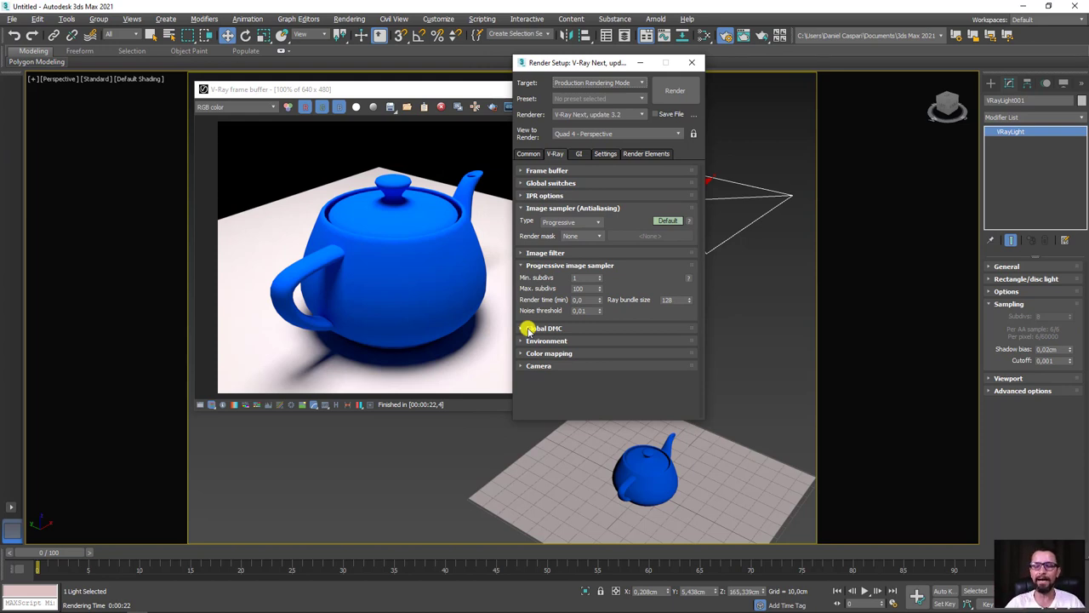
click(527, 329)
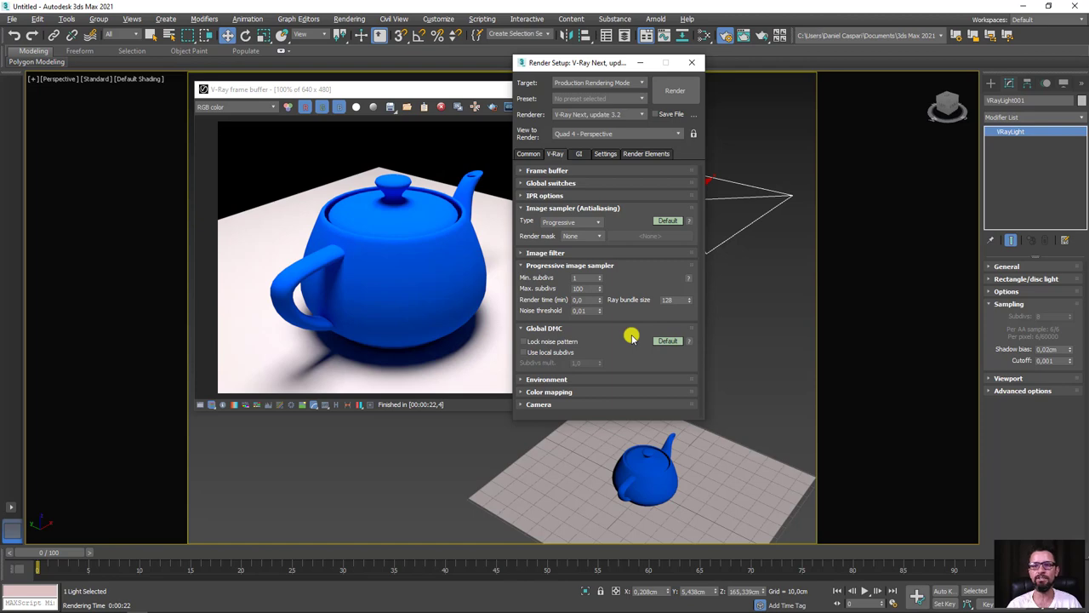
drag(588, 63, 491, 54)
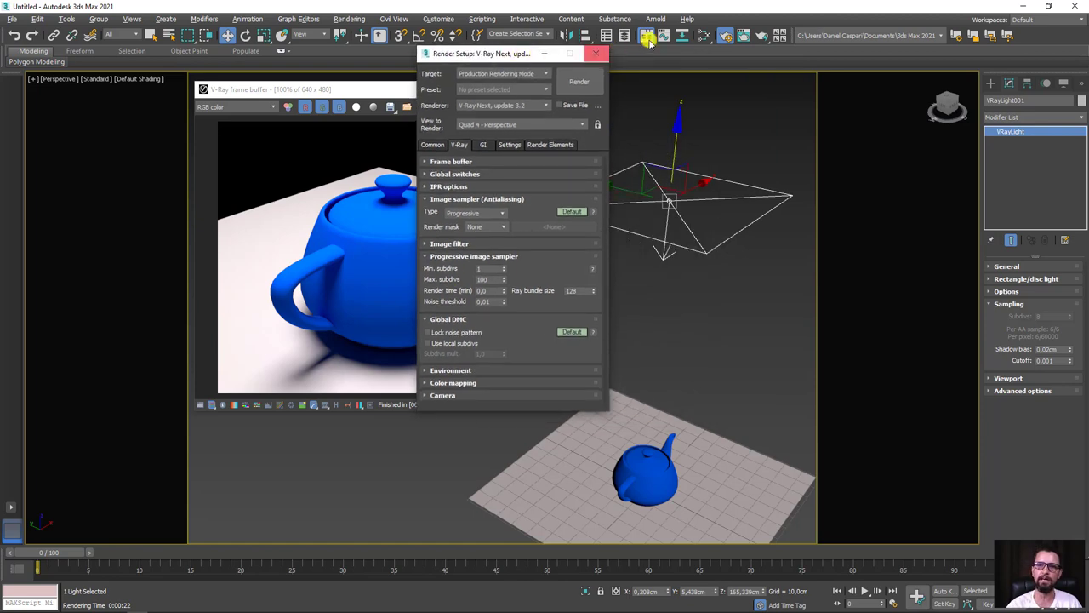
Open the Slate Material Editor on the blue Material #26 with its subdivs visible.
click(698, 37)
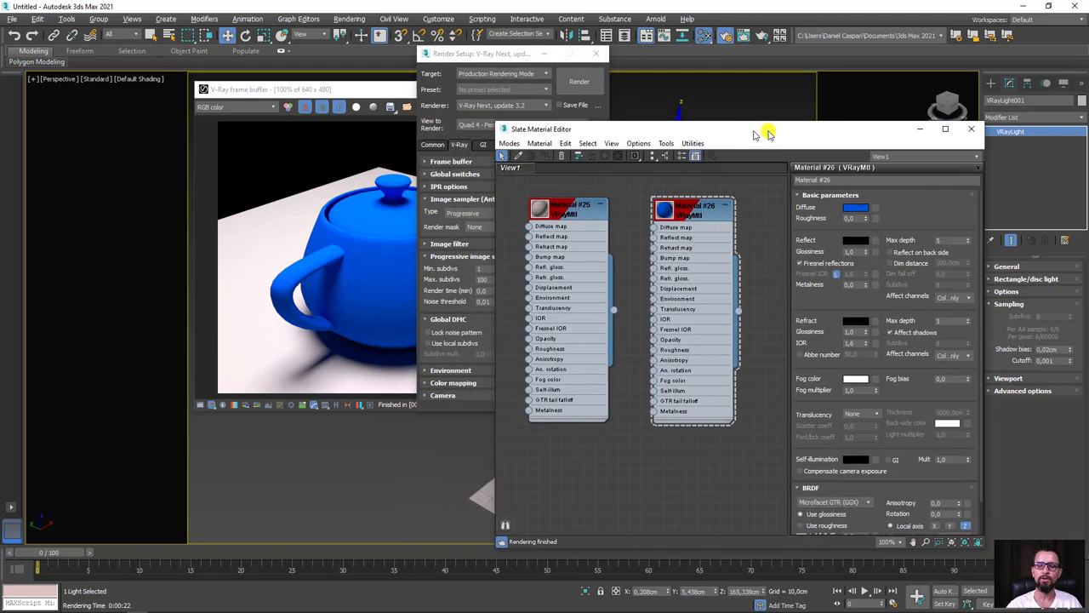
click(763, 166)
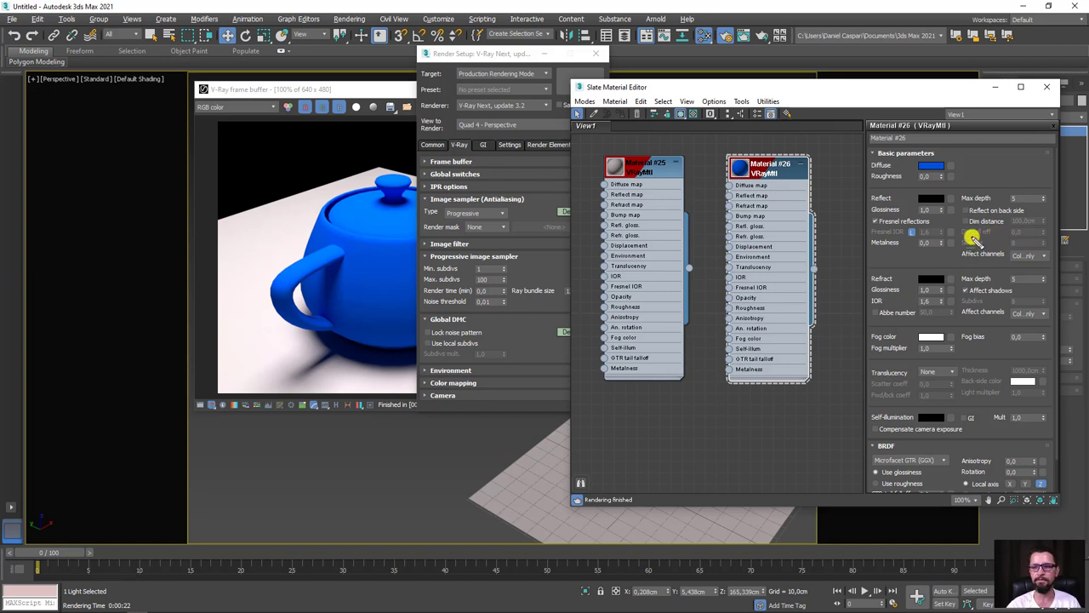
drag(962, 237, 1053, 252)
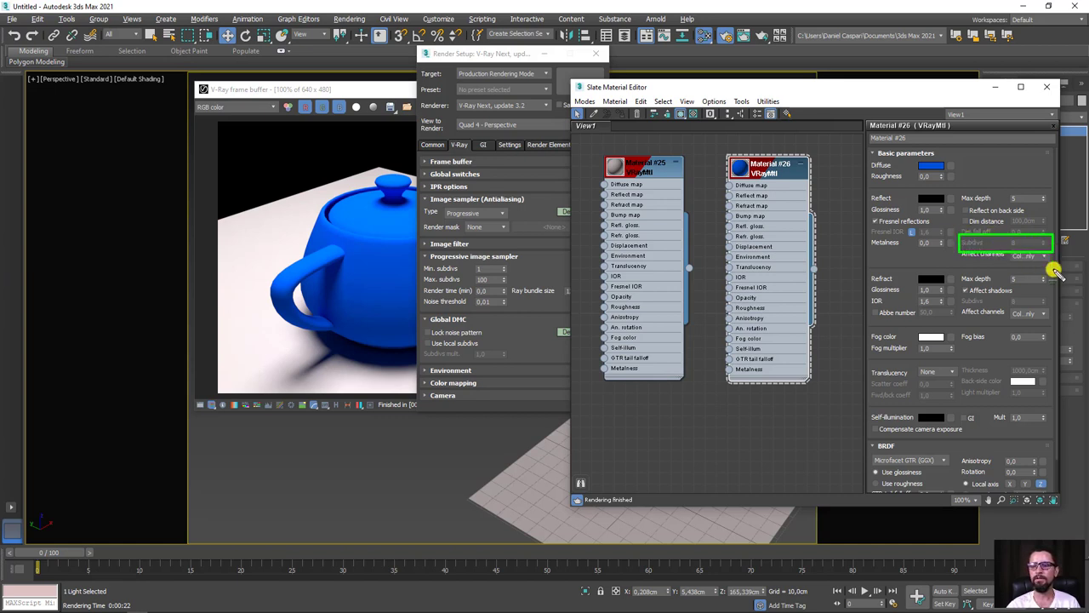
drag(936, 88, 851, 89)
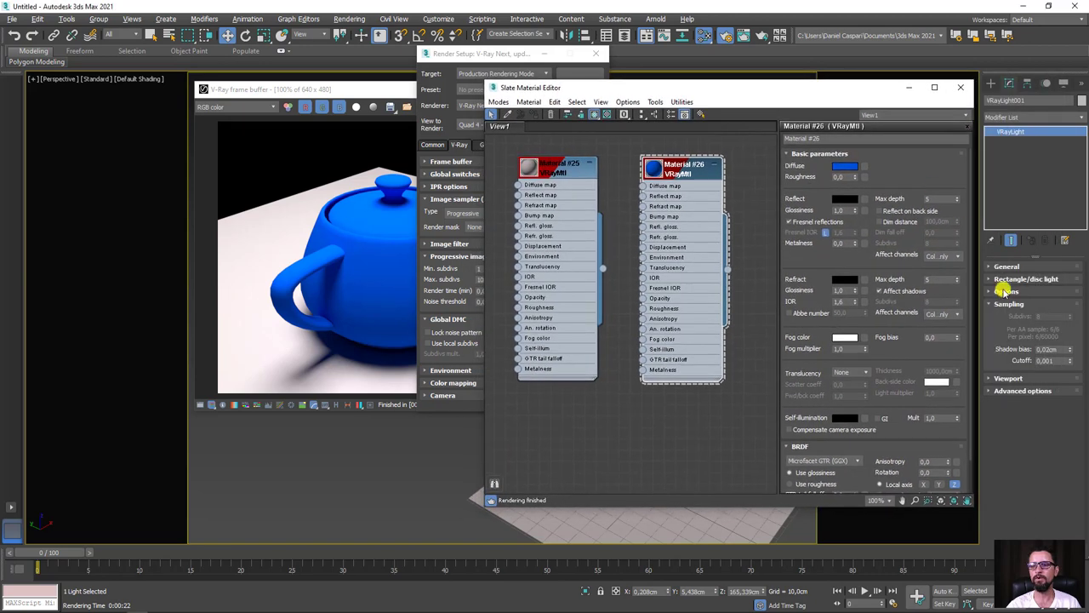
drag(1001, 307, 1084, 334)
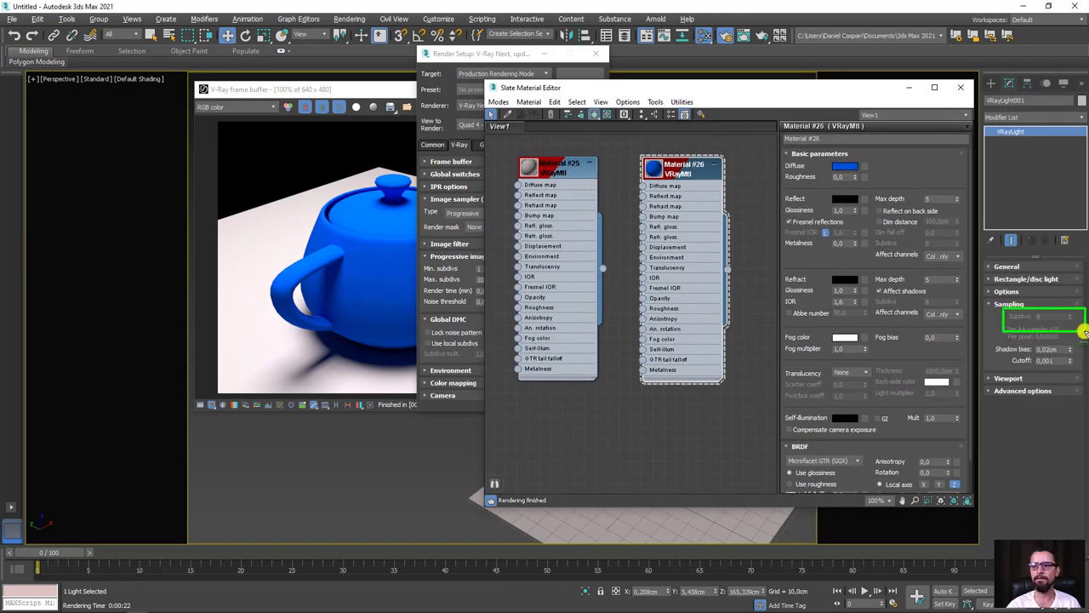
Turn on Use local subdivs in V-Ray's Global DMC rollout.
drag(499, 53, 364, 75)
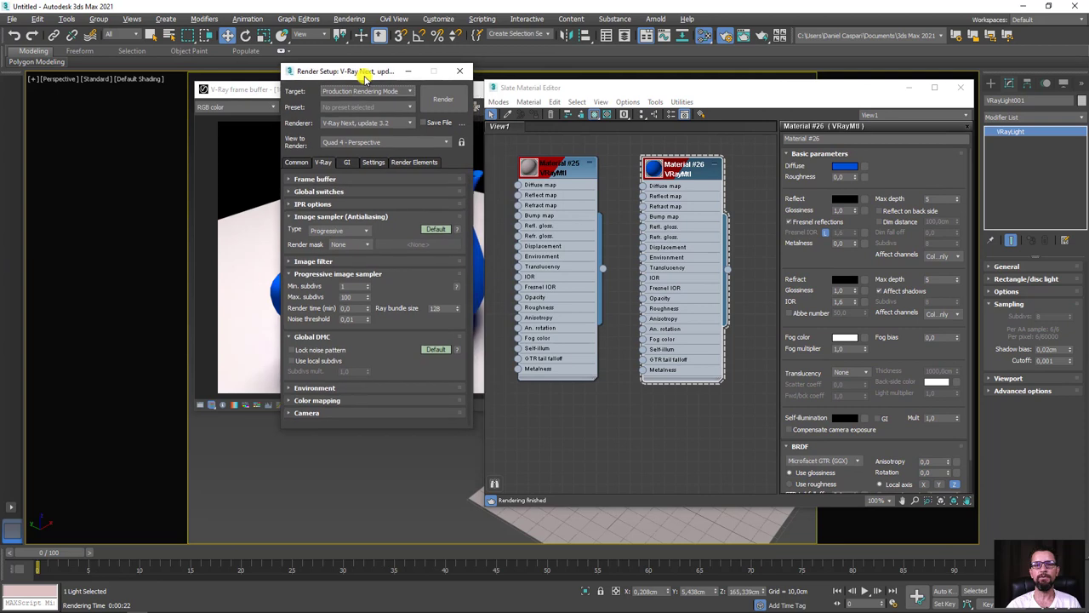
click(310, 361)
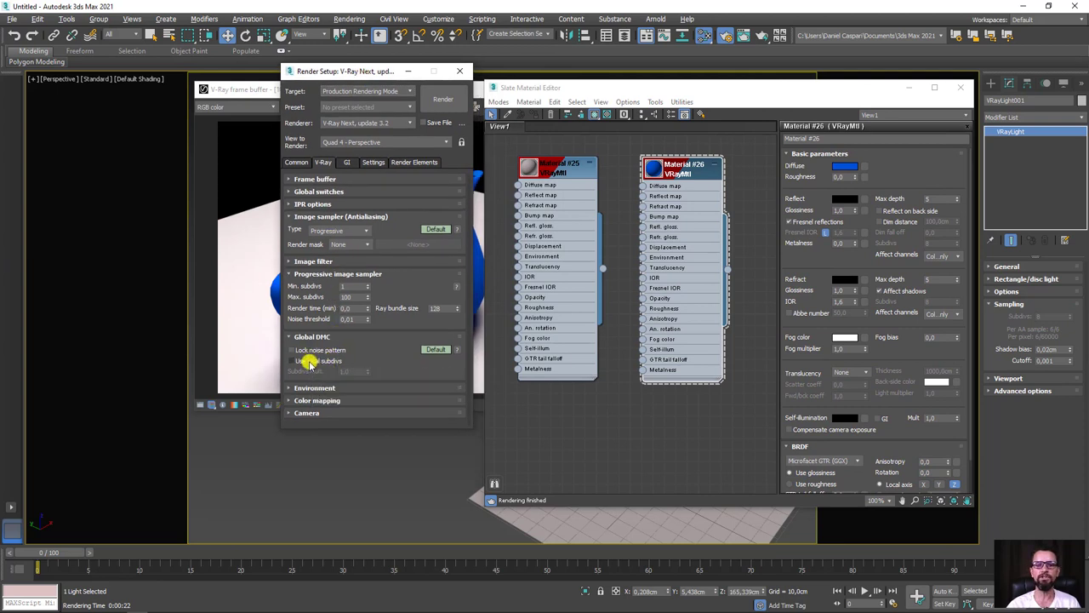
mouse_move(899, 292)
mouse_down()
mouse_move(871, 292)
mouse_move(908, 308)
mouse_move(1086, 322)
mouse_move(1001, 315)
mouse_up()
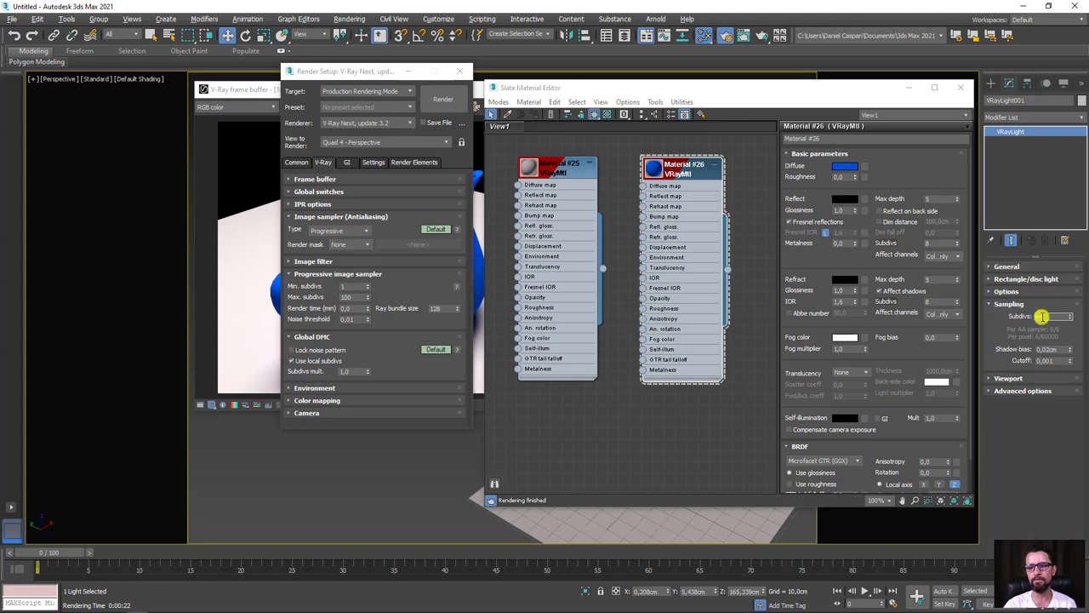
Set VRayLight001's sampling Subdivs to 32, keeping Material #26's reflection subdivs at 8.
click(1041, 317)
text(64)
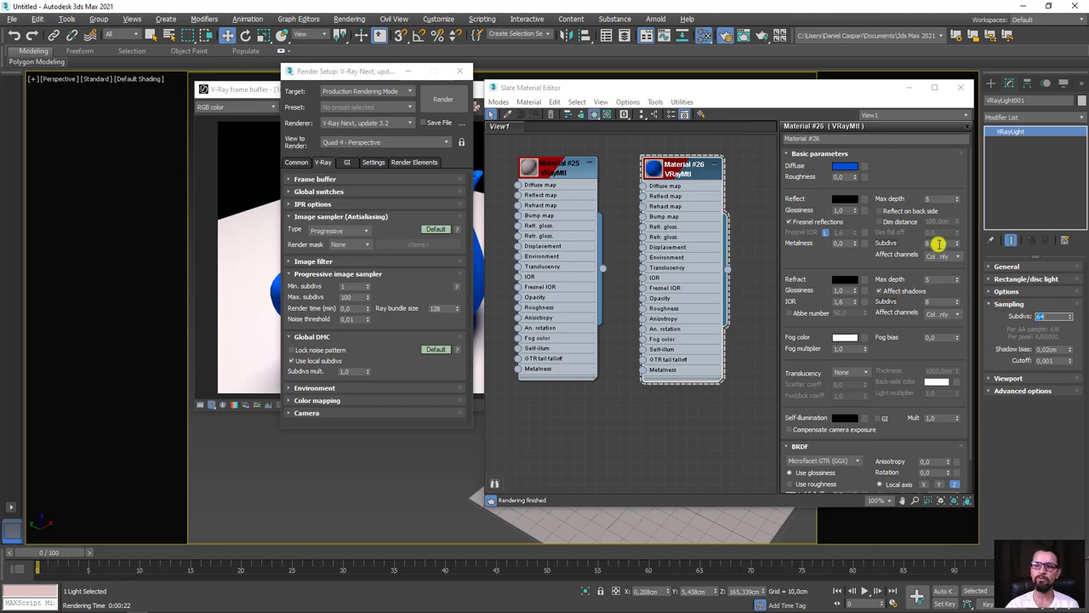
double_click(940, 243)
text(38)
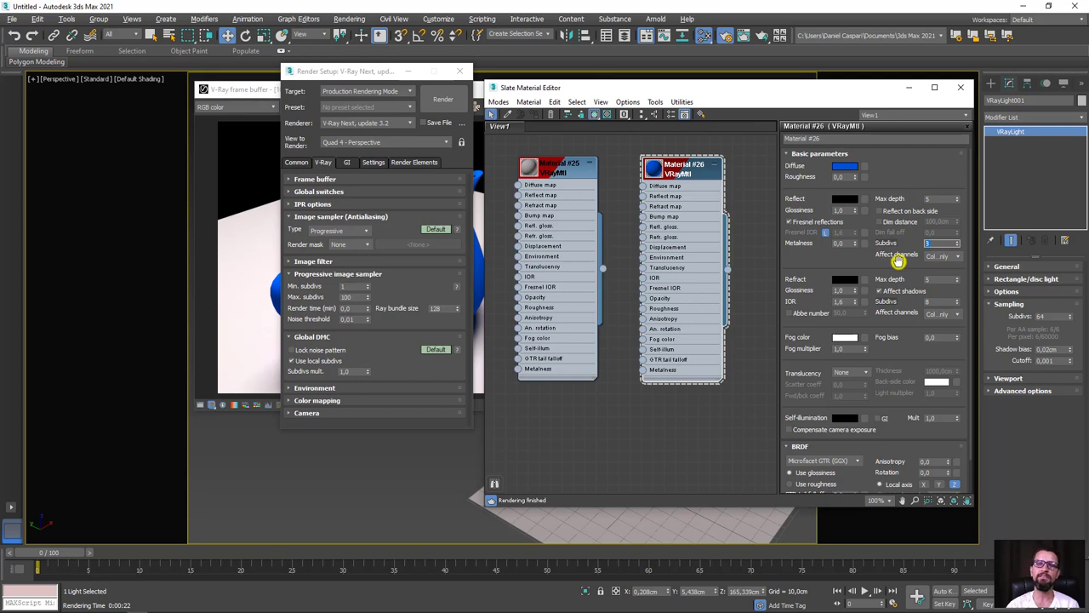
text(3)
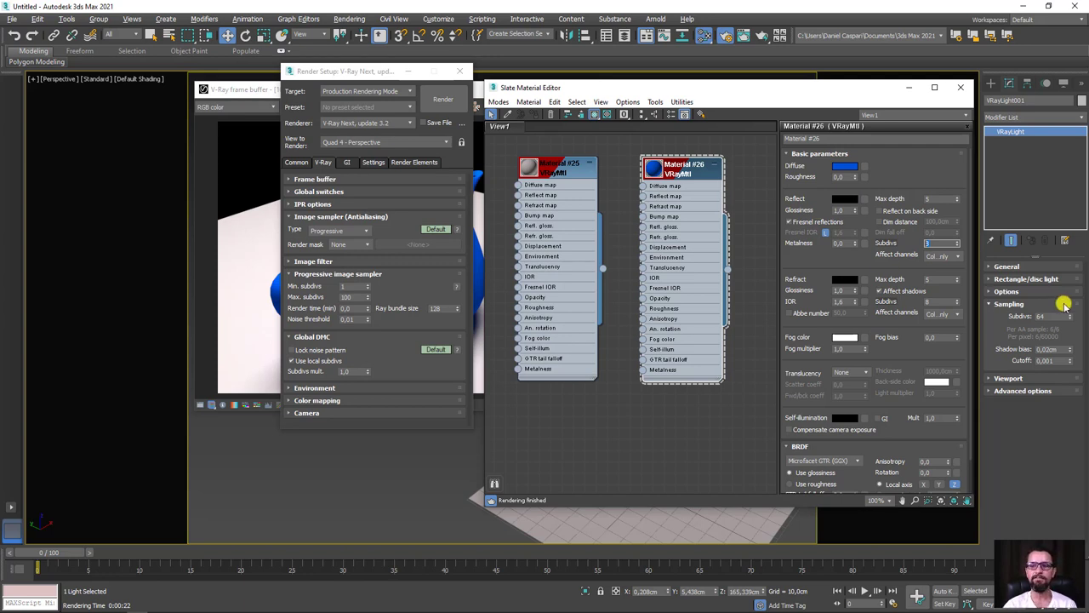
double_click(1047, 316)
text(54)
key(Return)
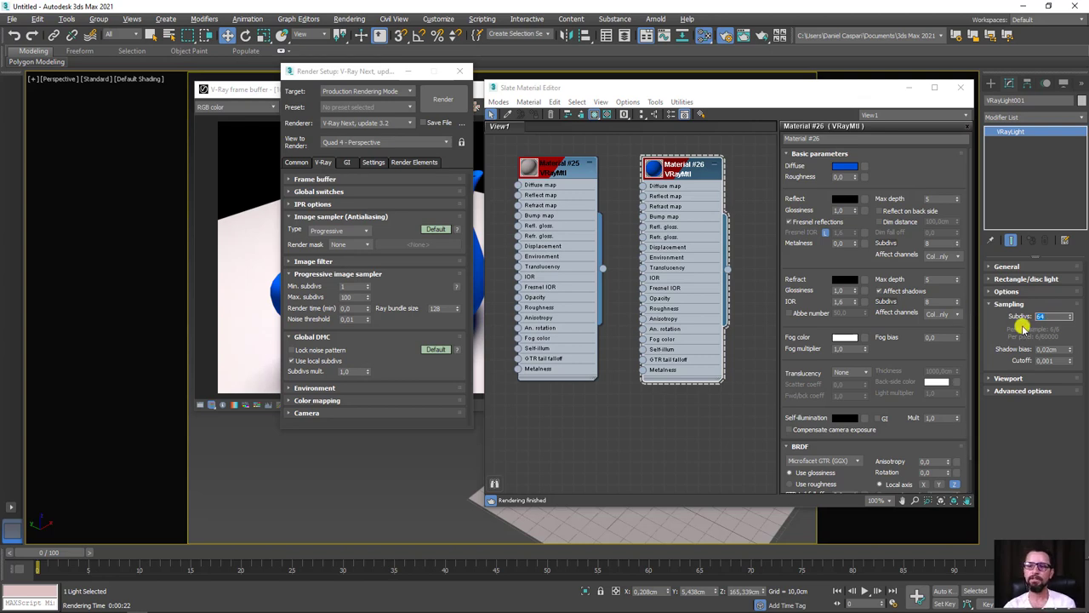
text(32)
key(Return)
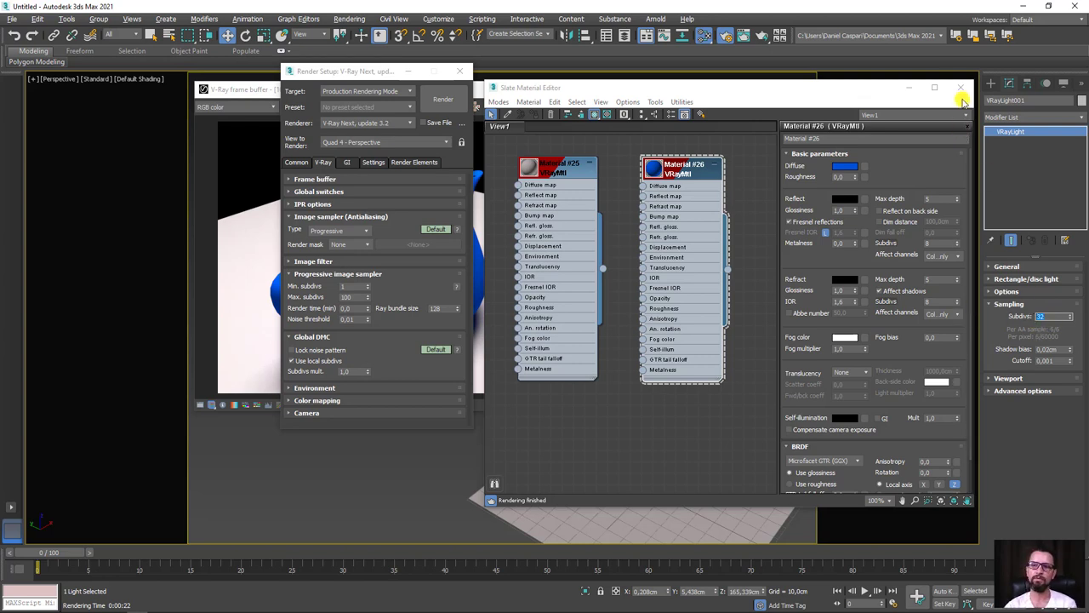
Close the Slate Material Editor and Render Setup, then recentre and zoom the viewport.
click(962, 90)
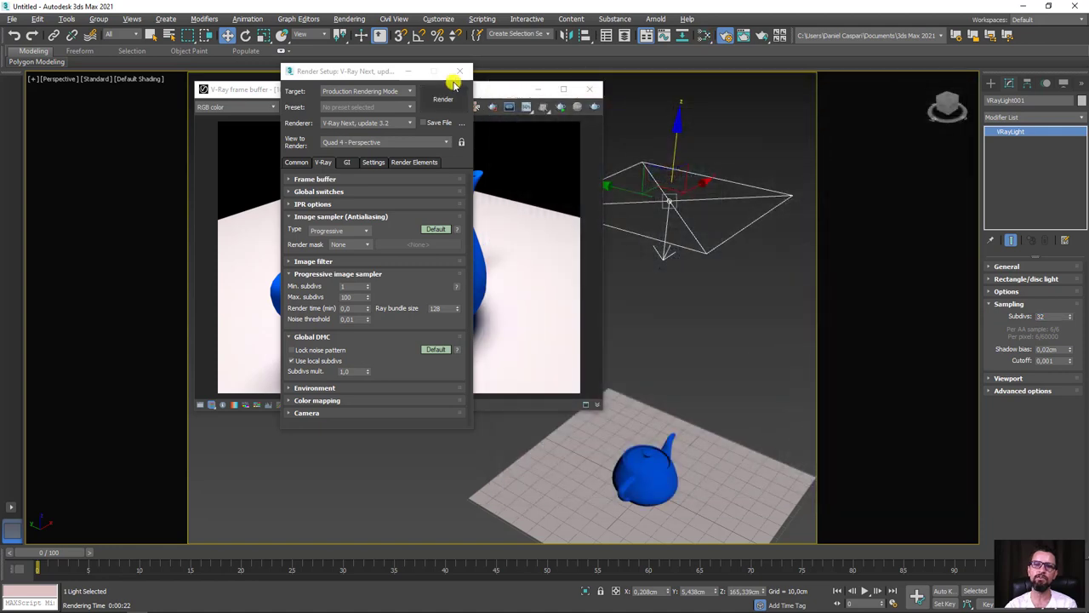
drag(370, 77, 418, 77)
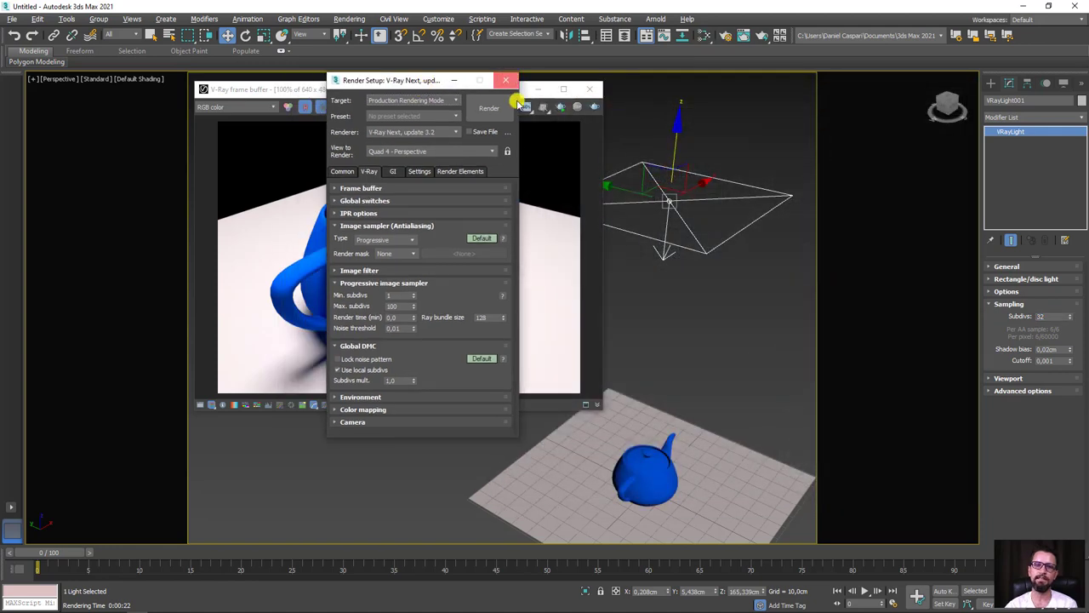
click(511, 75)
mouse_move(737, 472)
middle_down()
mouse_move(704, 387)
mouse_move(717, 348)
mouse_move(735, 360)
middle_up()
scroll(724, 366, up, 3)
scroll(647, 323, up, 3)
scroll(757, 357, up, 3)
scroll(737, 355, up, 3)
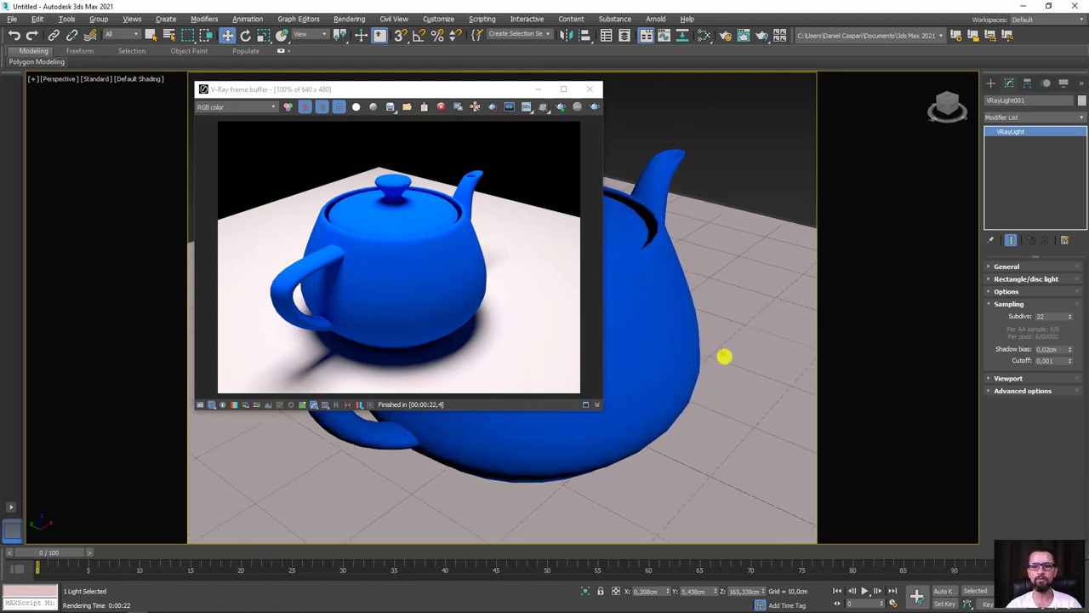
Re-render with light subdivs 32, zoom in to inspect the result, and close the frame buffer.
click(594, 107)
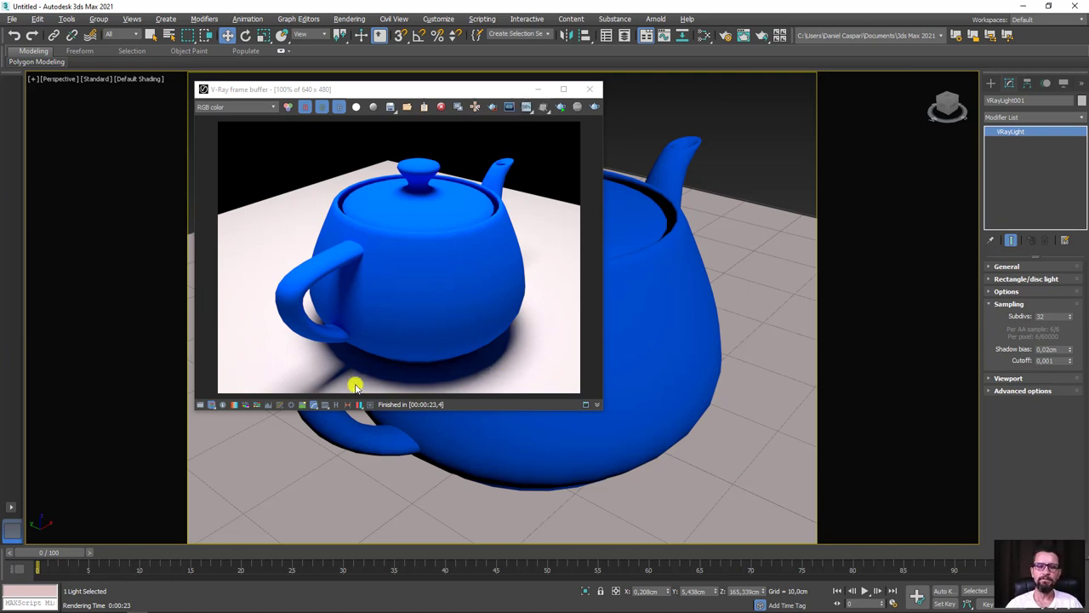
scroll(347, 372, up, 3)
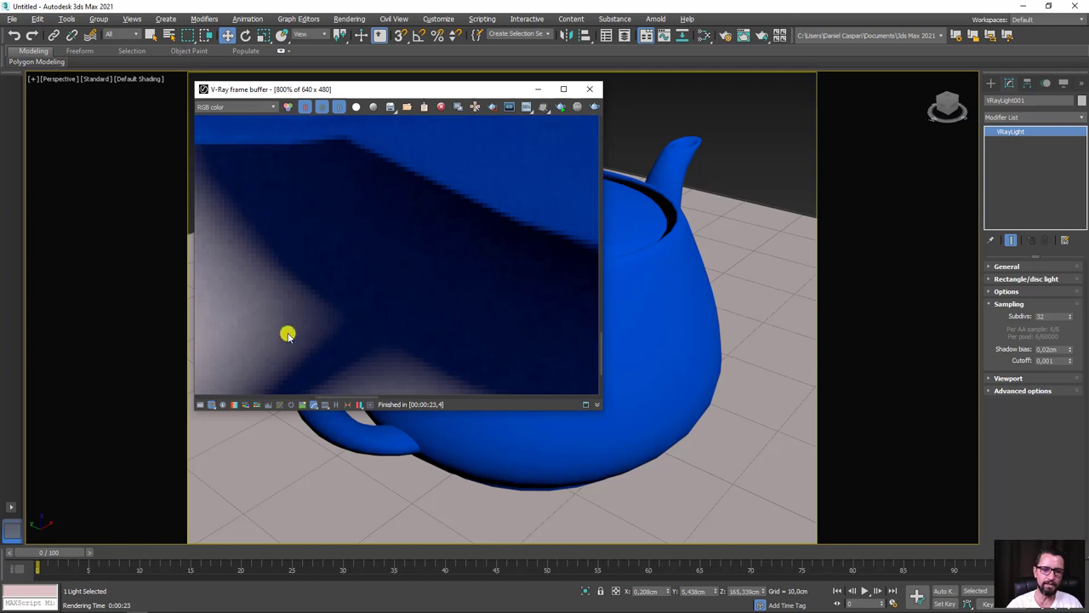
scroll(287, 333, down, 1)
scroll(255, 298, down, 1)
scroll(252, 306, down, 1)
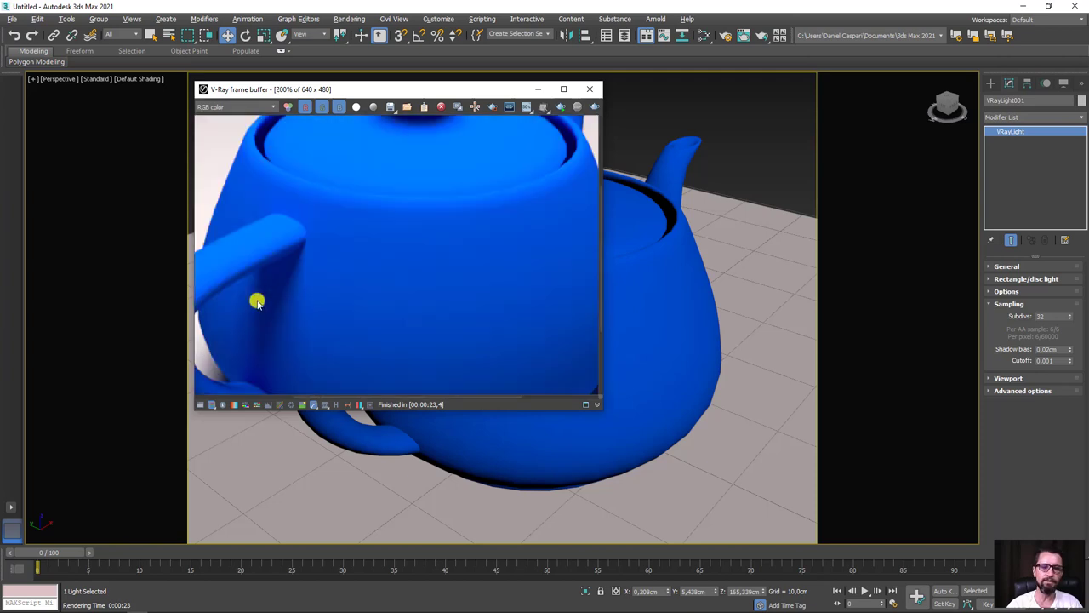
scroll(400, 317, down, 2)
scroll(418, 308, up, 1)
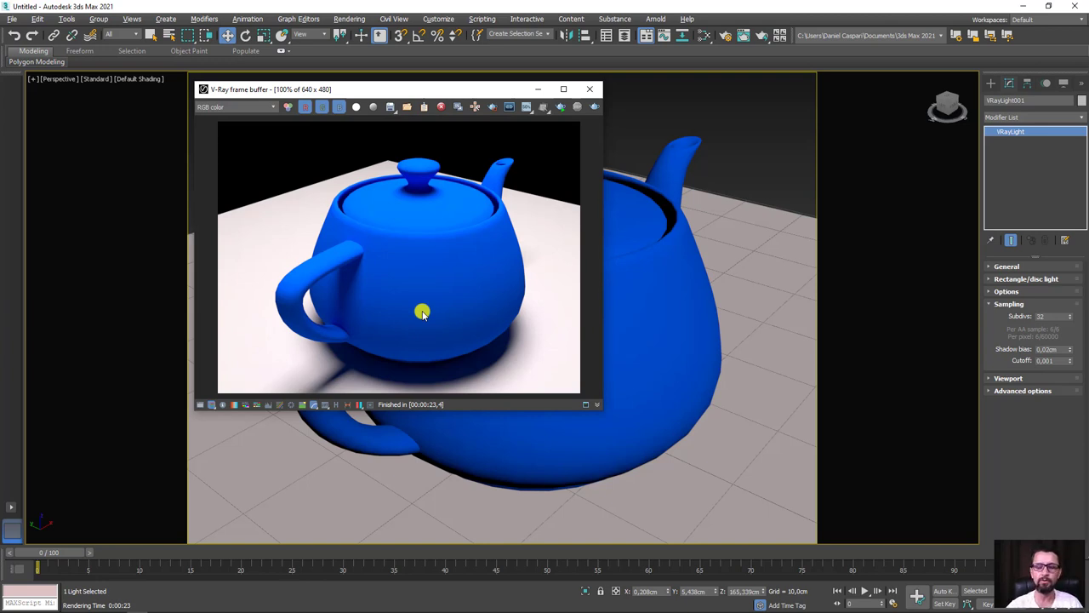
click(590, 88)
Clone the plane light below-right and tilt the copy about 56 degrees toward the teapot.
scroll(600, 171, down, 10)
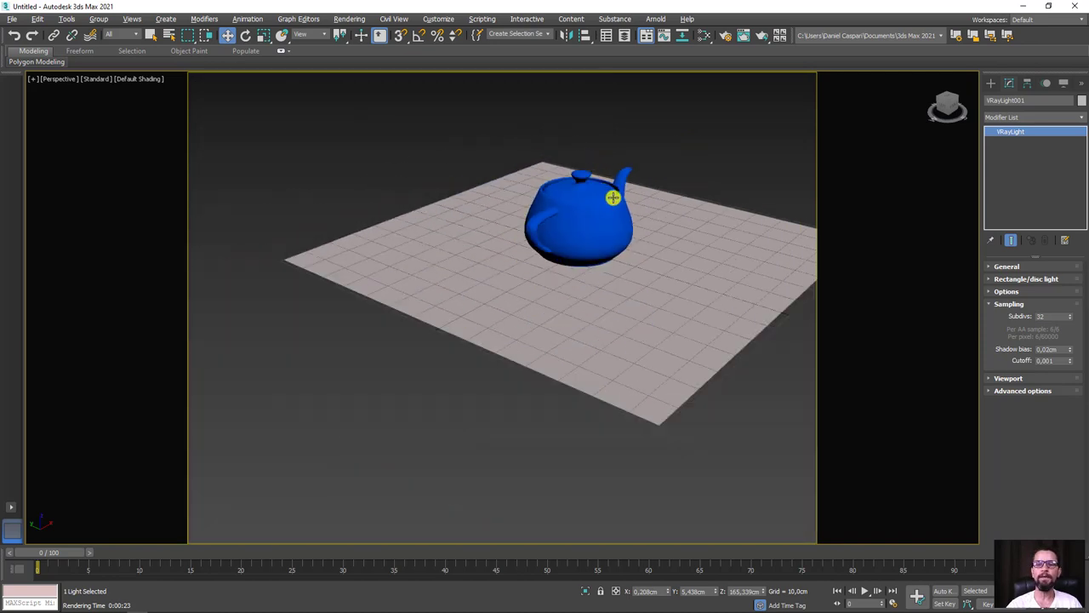
scroll(615, 195, down, 3)
middle_drag(655, 192, 615, 318)
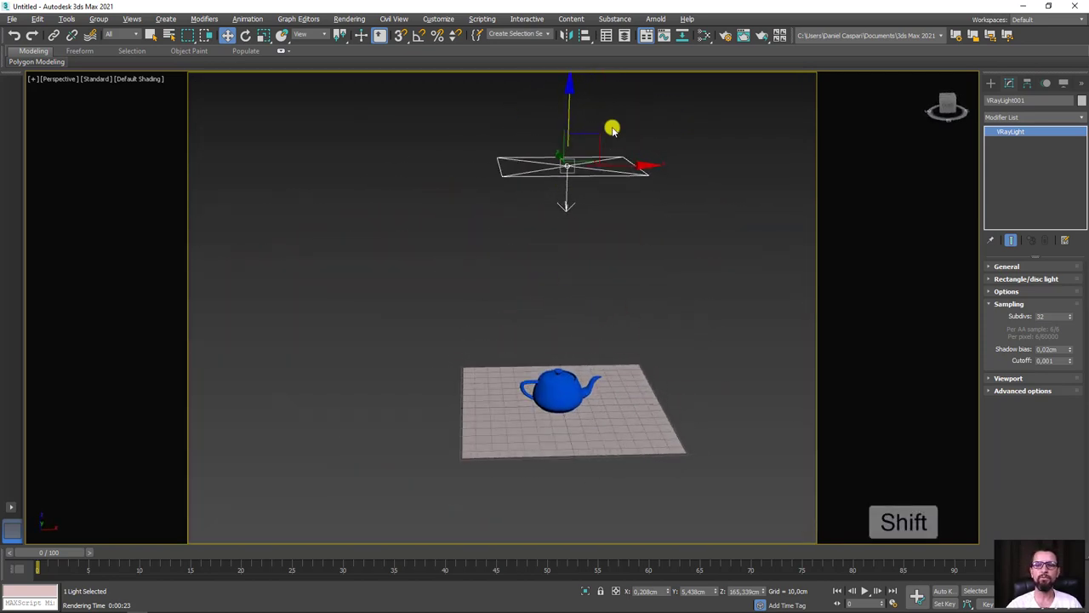
shift+drag(597, 133, 752, 282)
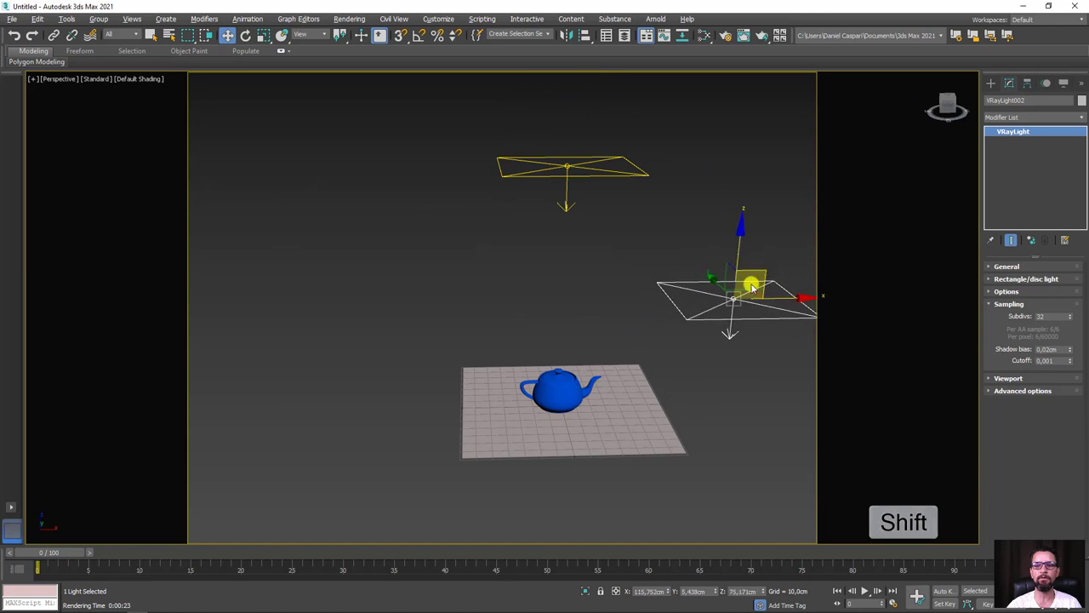
click(549, 359)
key(e)
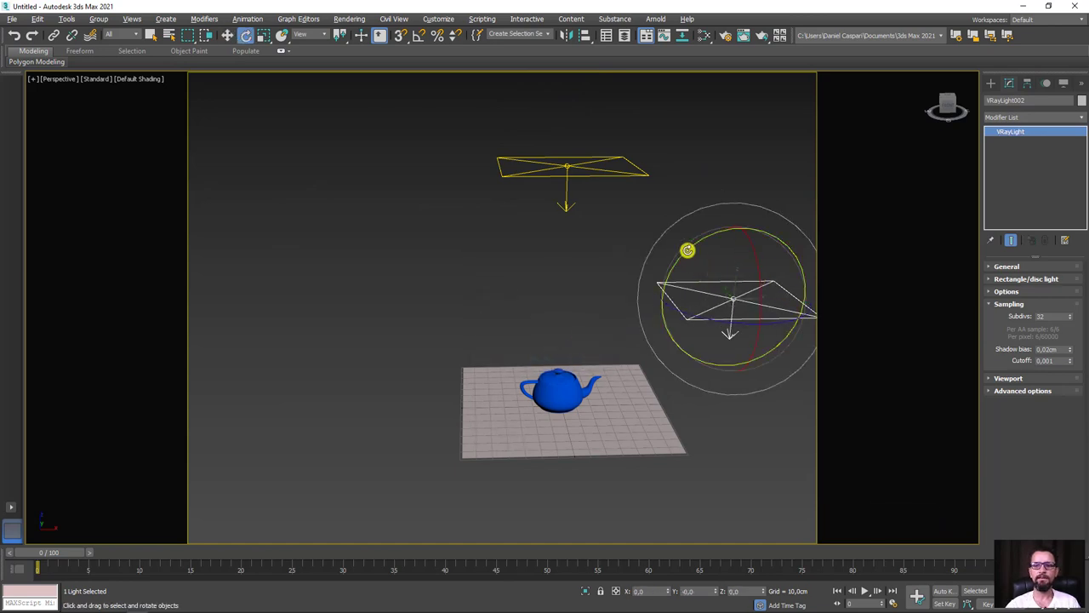
mouse_move(688, 248)
mouse_down()
mouse_move(749, 227)
mouse_move(703, 323)
mouse_up()
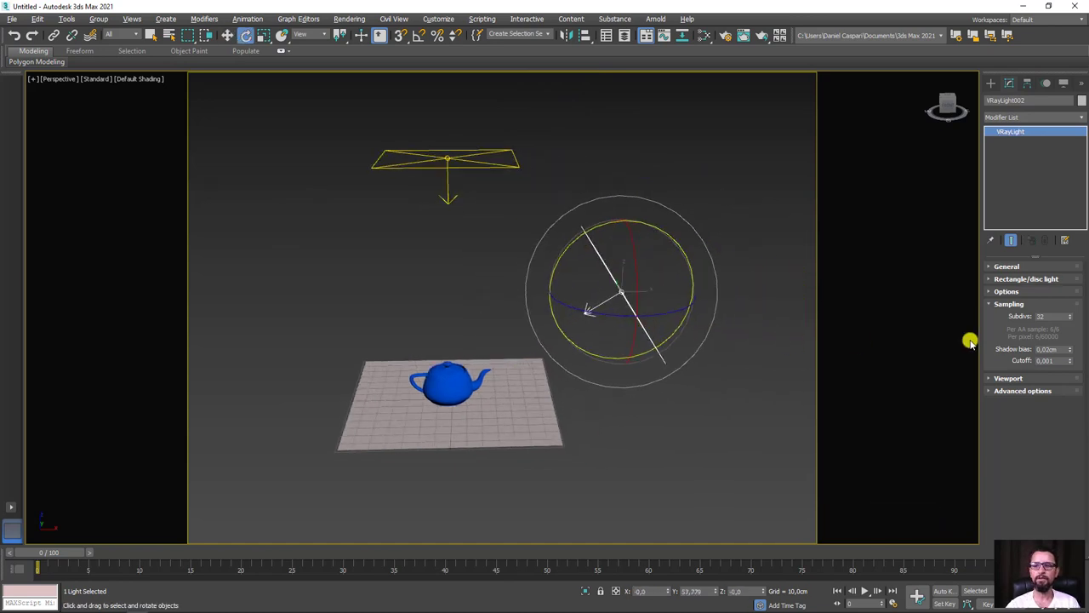
Set the Multiplier to 15 on both the new and the original overhead light.
click(996, 267)
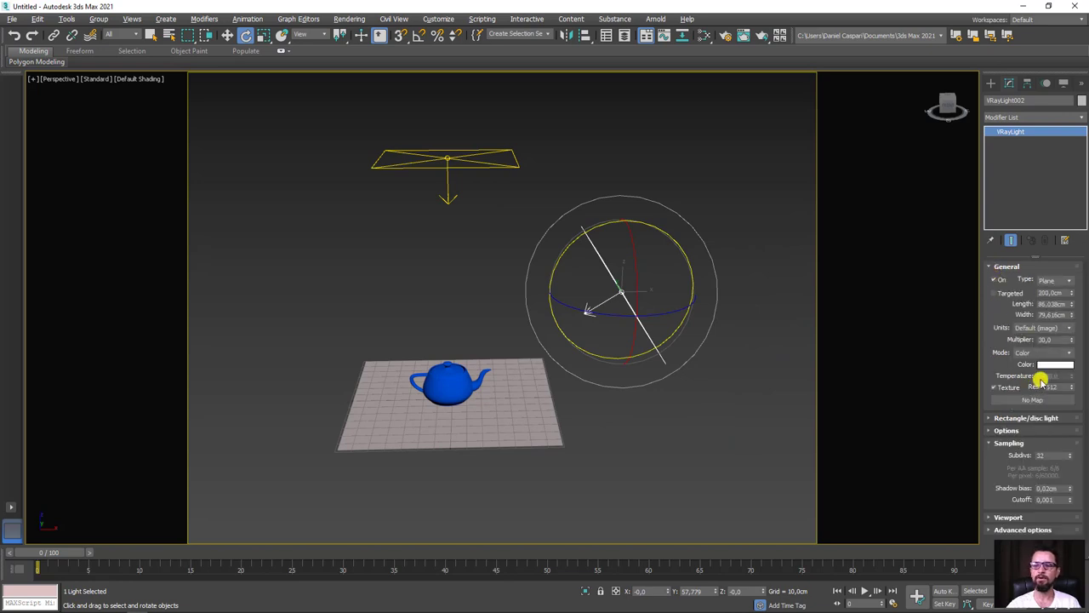
drag(1053, 338, 1013, 341)
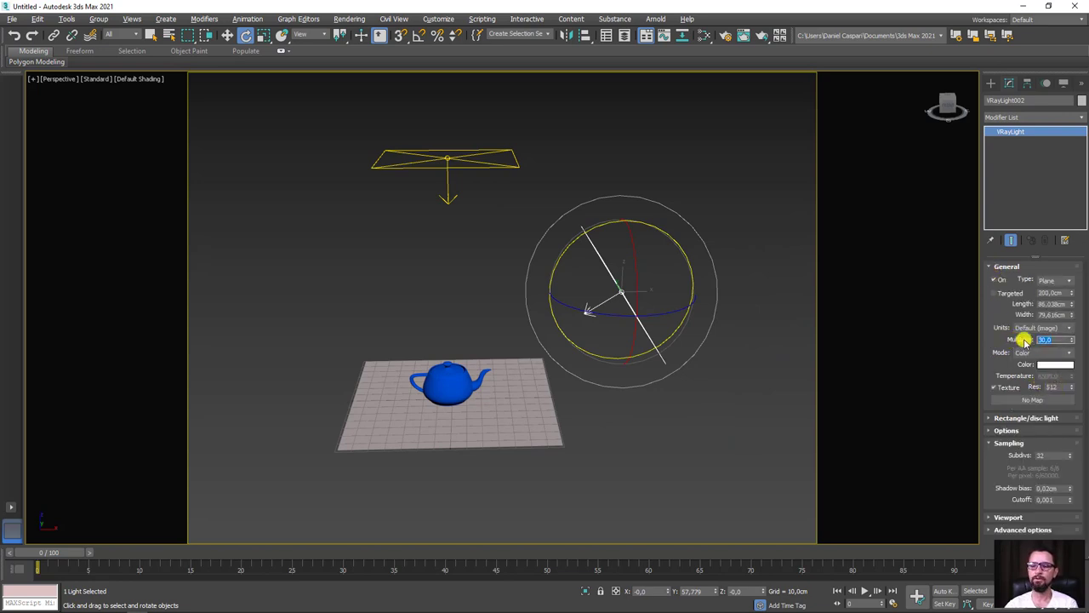
text(15)
drag(572, 141, 481, 180)
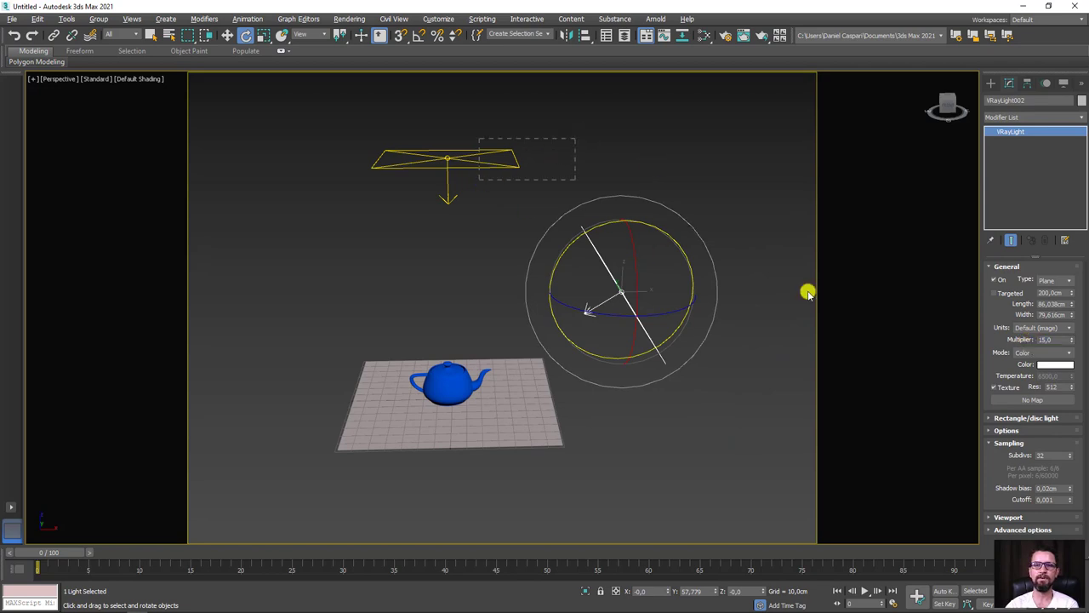
drag(1053, 339, 1012, 341)
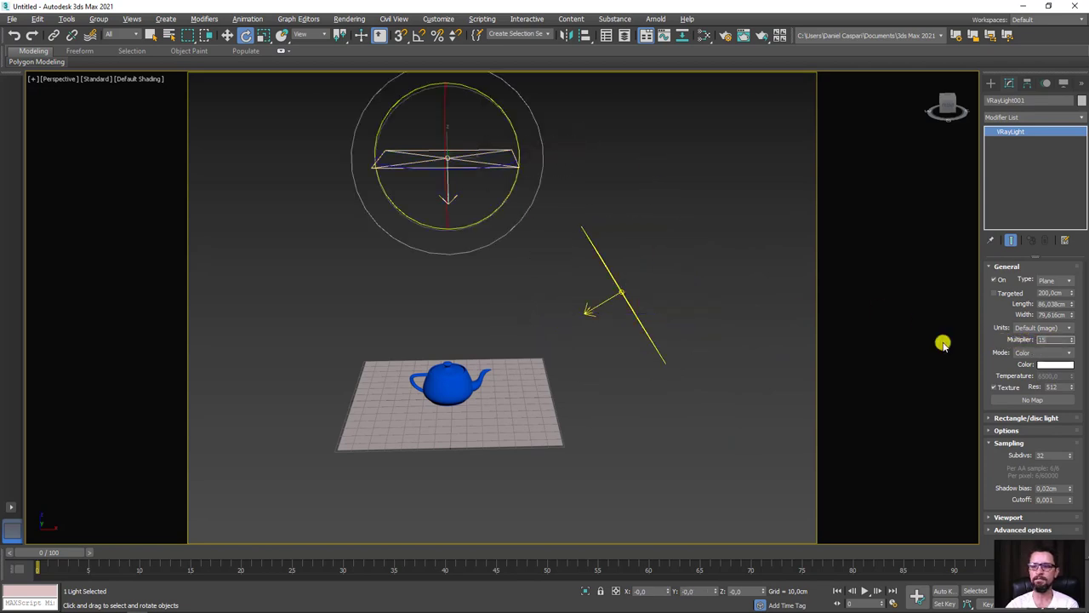
drag(664, 253, 666, 214)
drag(609, 384, 591, 382)
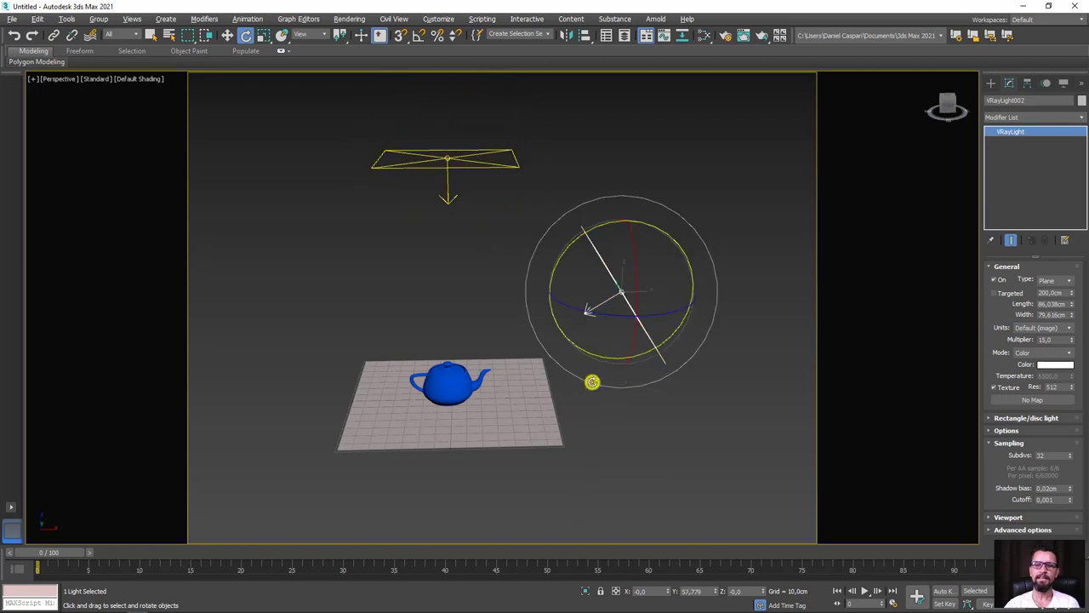
alt+middle_drag(590, 382, 625, 386)
Tint the new side light VRayLight002 a pale yellow colour.
click(1055, 365)
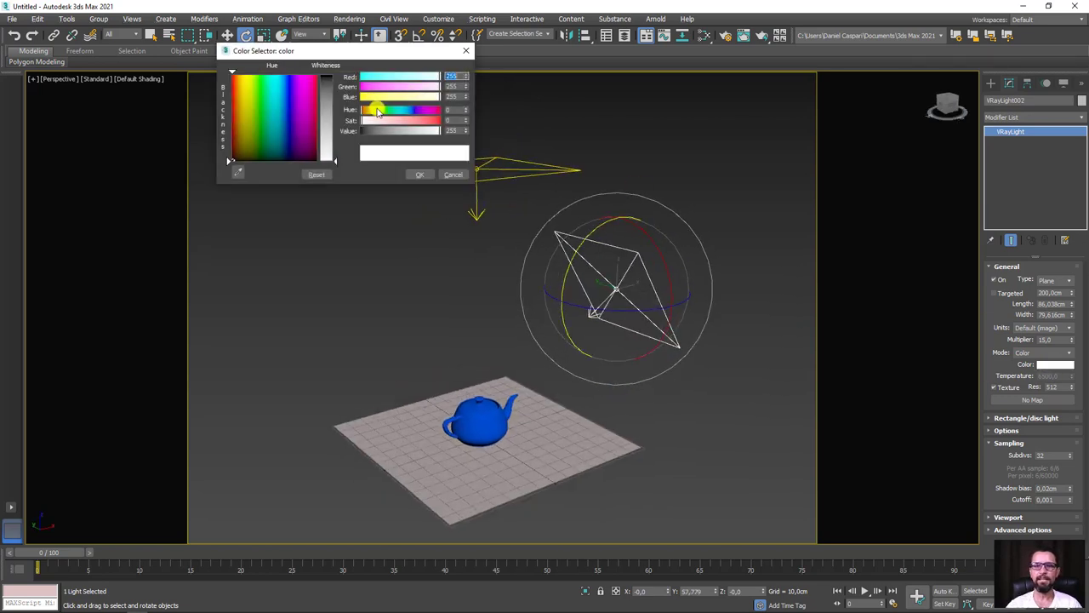
drag(369, 111, 379, 123)
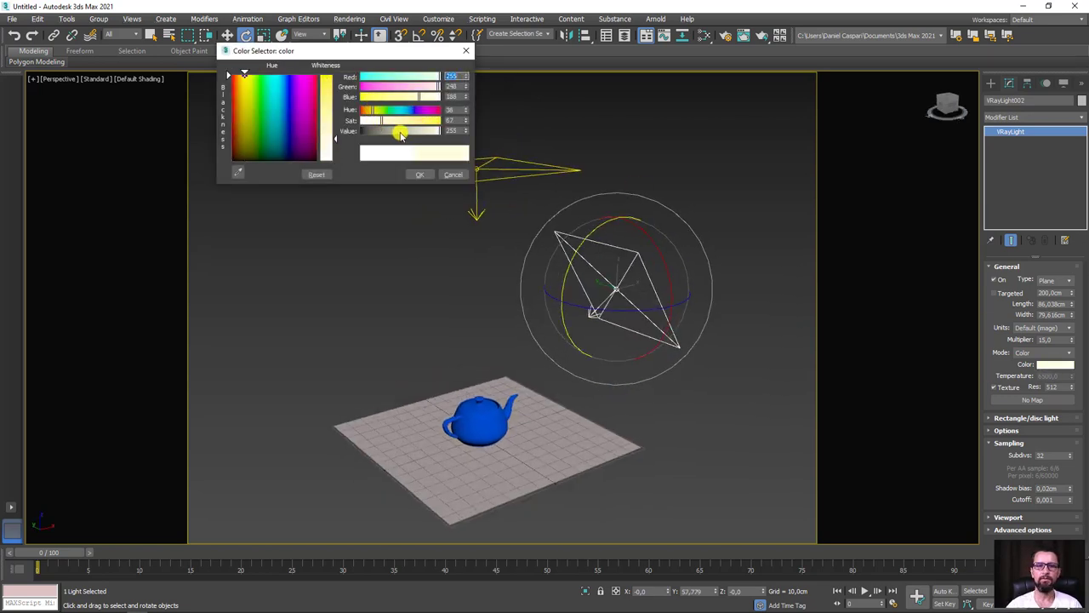
click(420, 174)
alt+middle_drag(693, 341, 668, 331)
Clone the side light to the teapot's left as VRayLight003 and turn it toward the teapot.
key(w)
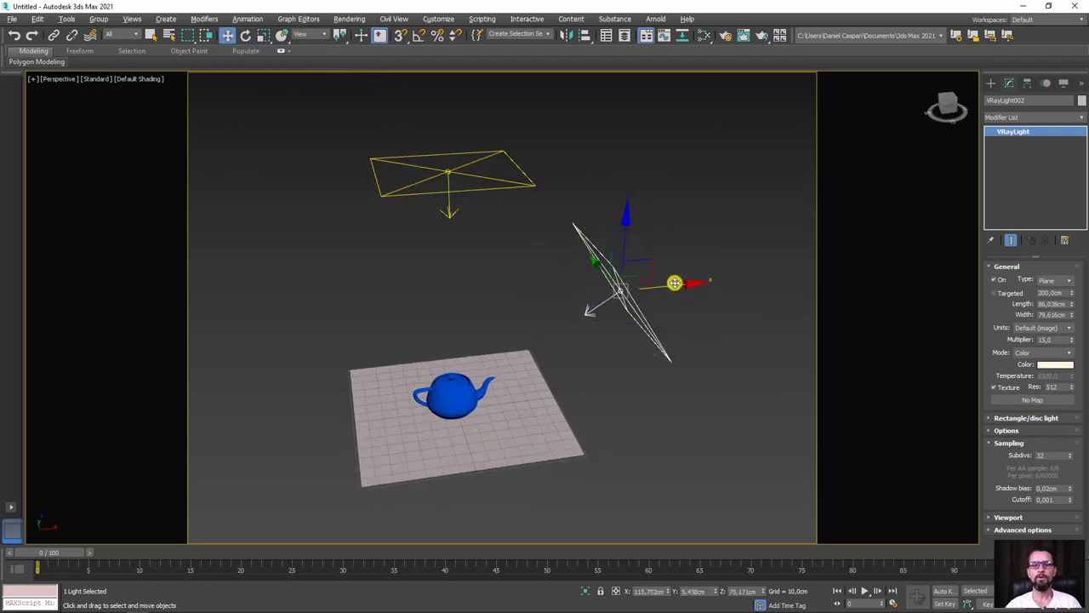
mouse_move(673, 281)
shift+mouse_down()
mouse_move(520, 292)
mouse_move(325, 328)
shift+mouse_up()
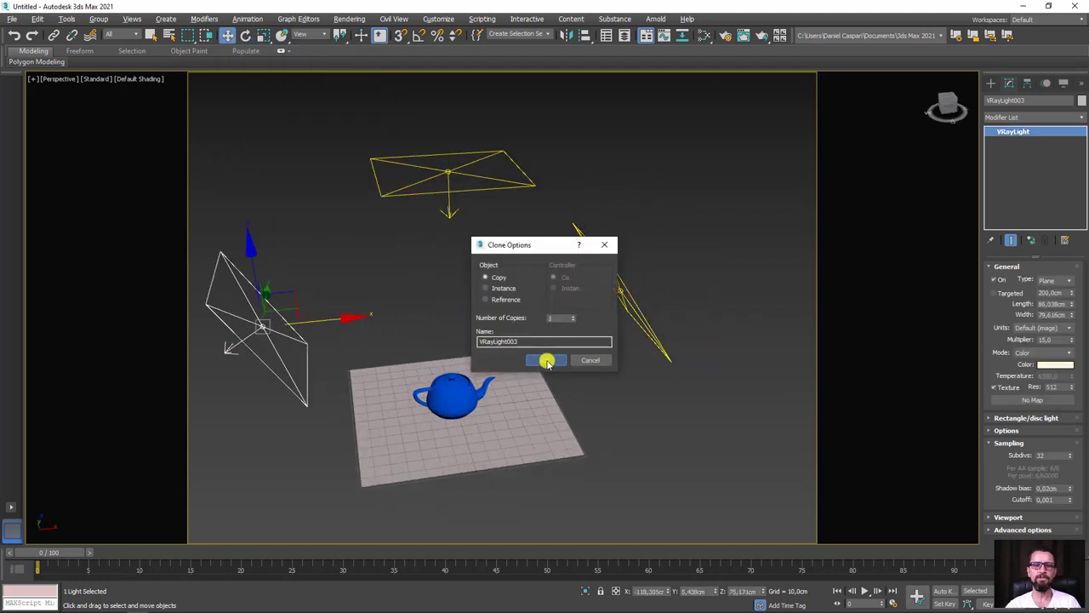
click(545, 360)
key(e)
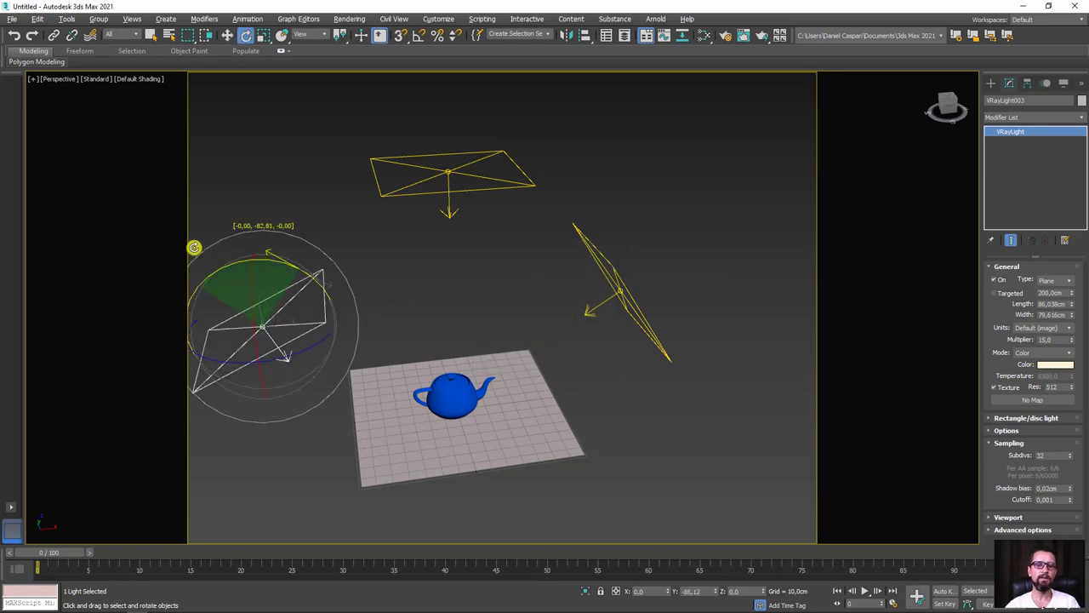
drag(304, 271, 138, 243)
Move the third light to the plane's near corner and spin it to face the teapot.
mouse_move(426, 396)
alt+middle_down()
mouse_move(629, 375)
mouse_move(634, 338)
mouse_move(607, 377)
alt+middle_up()
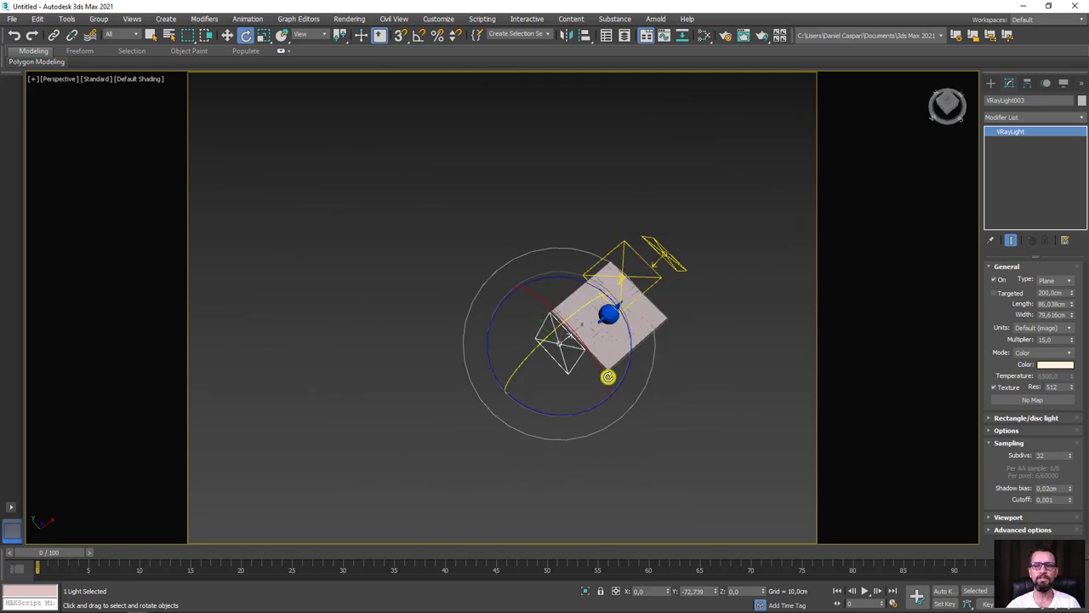
scroll(610, 370, up, 3)
scroll(553, 324, up, 2)
key(w)
drag(443, 244, 518, 383)
key(e)
mouse_move(565, 440)
mouse_down()
mouse_move(576, 437)
mouse_move(552, 452)
mouse_move(624, 352)
mouse_up()
alt+middle_drag(624, 351, 571, 261)
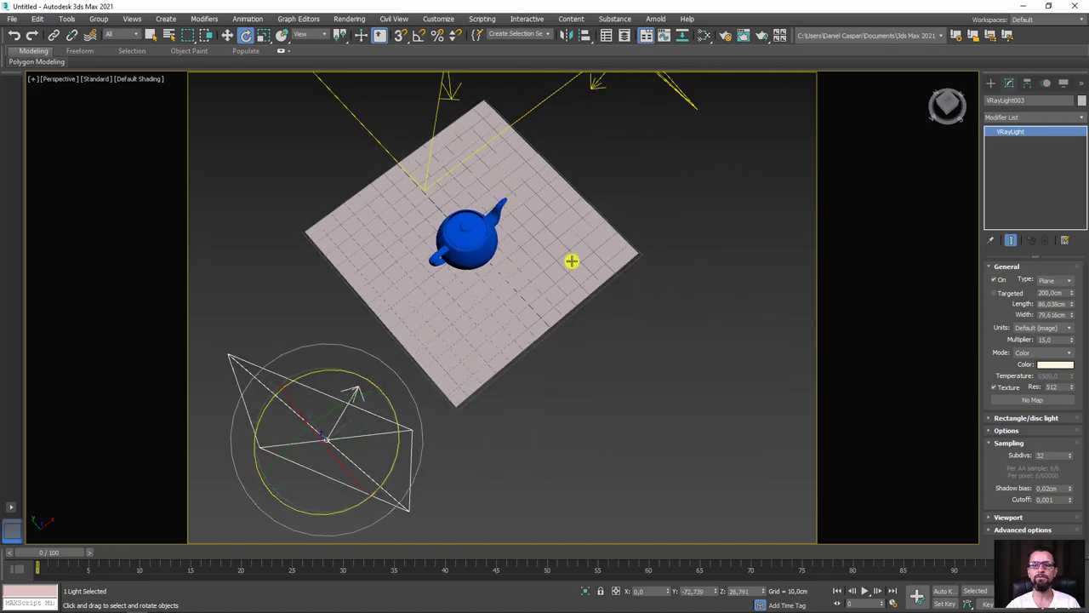
Move the upper-right side light VRayLight002 closer to the teapot and angle it toward it.
click(707, 131)
scroll(652, 230, down, 5)
scroll(596, 289, up, 5)
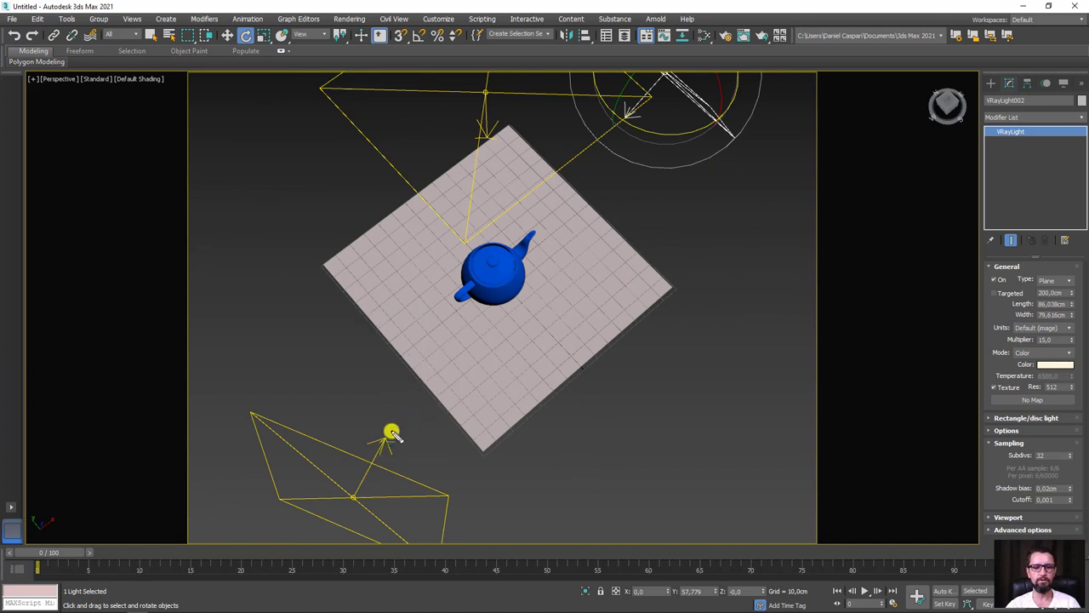
mouse_move(386, 434)
mouse_down()
mouse_move(417, 375)
mouse_move(440, 284)
mouse_move(457, 263)
mouse_move(464, 272)
mouse_up()
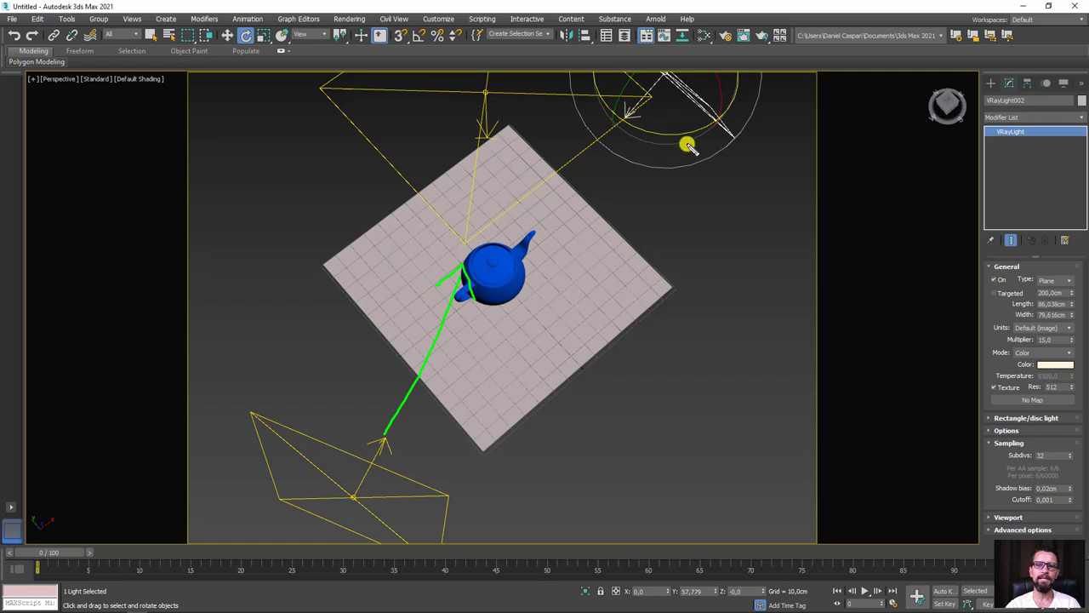
mouse_move(758, 176)
mouse_down()
mouse_move(607, 207)
mouse_move(518, 194)
mouse_move(516, 232)
mouse_up()
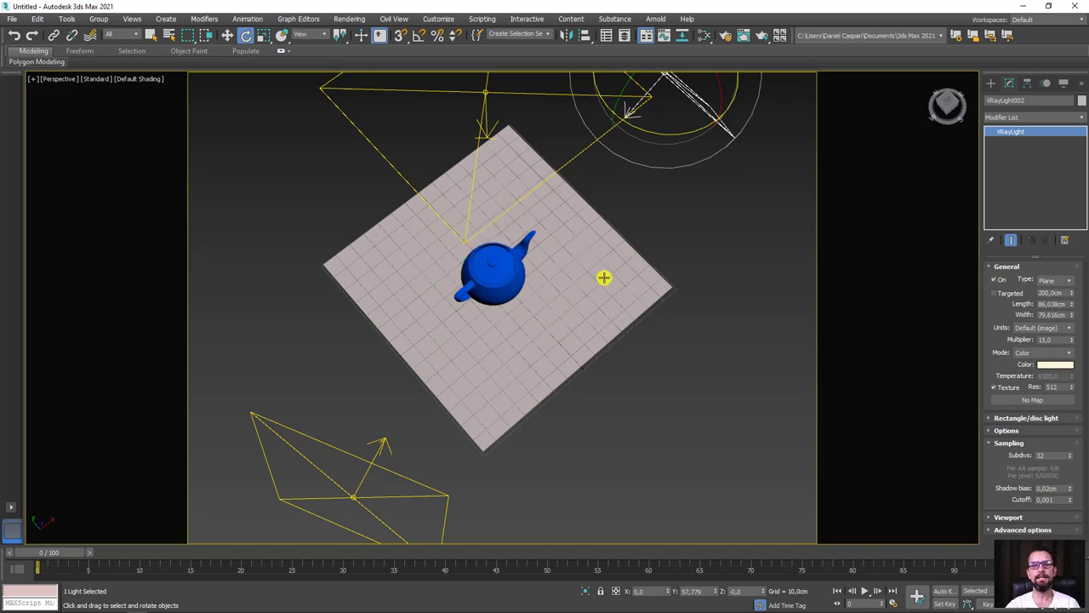
scroll(603, 277, down, 4)
middle_drag(718, 249, 679, 281)
key(w)
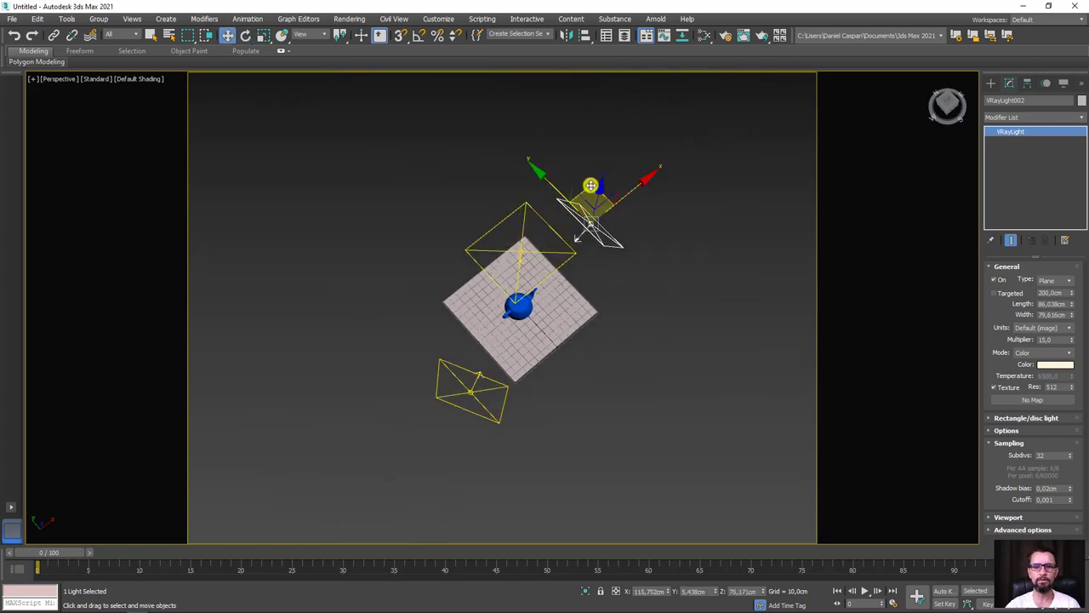
drag(590, 185, 656, 269)
key(e)
mouse_move(650, 316)
mouse_down()
mouse_move(615, 318)
mouse_move(635, 352)
mouse_up()
mouse_move(634, 352)
alt+middle_down()
mouse_move(605, 284)
mouse_move(719, 296)
mouse_move(698, 367)
mouse_move(578, 318)
mouse_move(528, 264)
mouse_move(518, 301)
alt+middle_up()
Select the teapot, zoom in on it, and launch a production render.
click(527, 264)
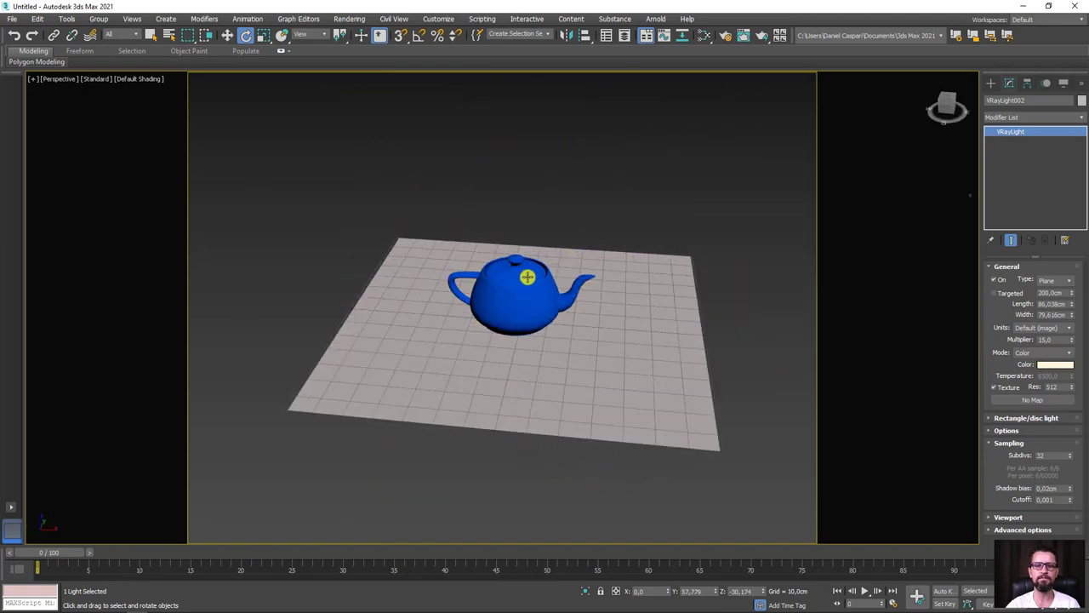
scroll(517, 301, up, 3)
scroll(510, 311, up, 3)
scroll(579, 335, down, 3)
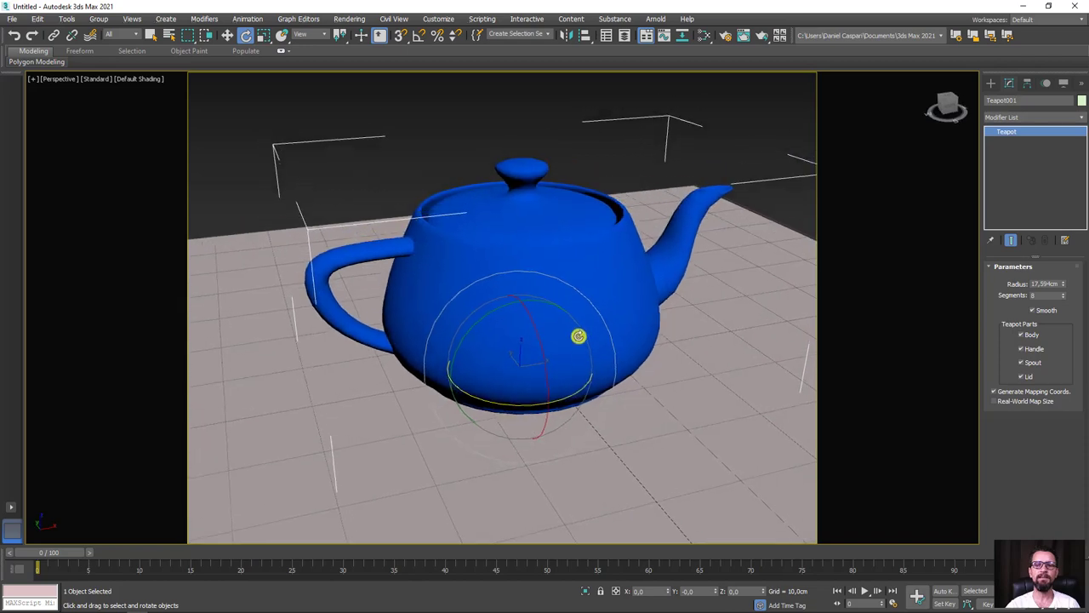
scroll(567, 323, up, 5)
scroll(564, 331, down, 5)
scroll(578, 328, up, 4)
scroll(579, 329, up, 2)
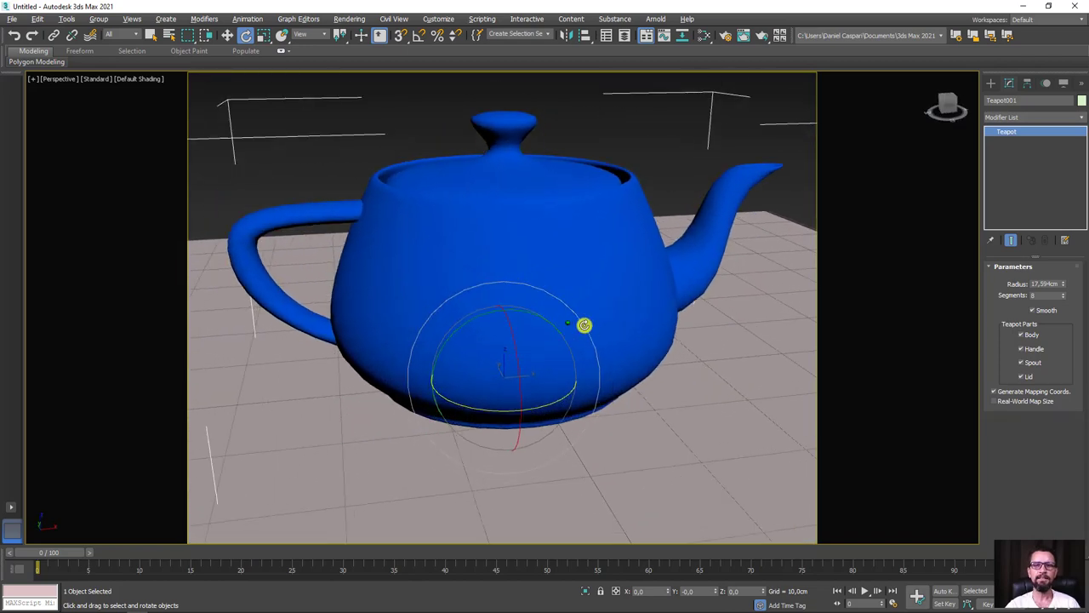
scroll(583, 323, up, 1)
scroll(596, 332, up, 1)
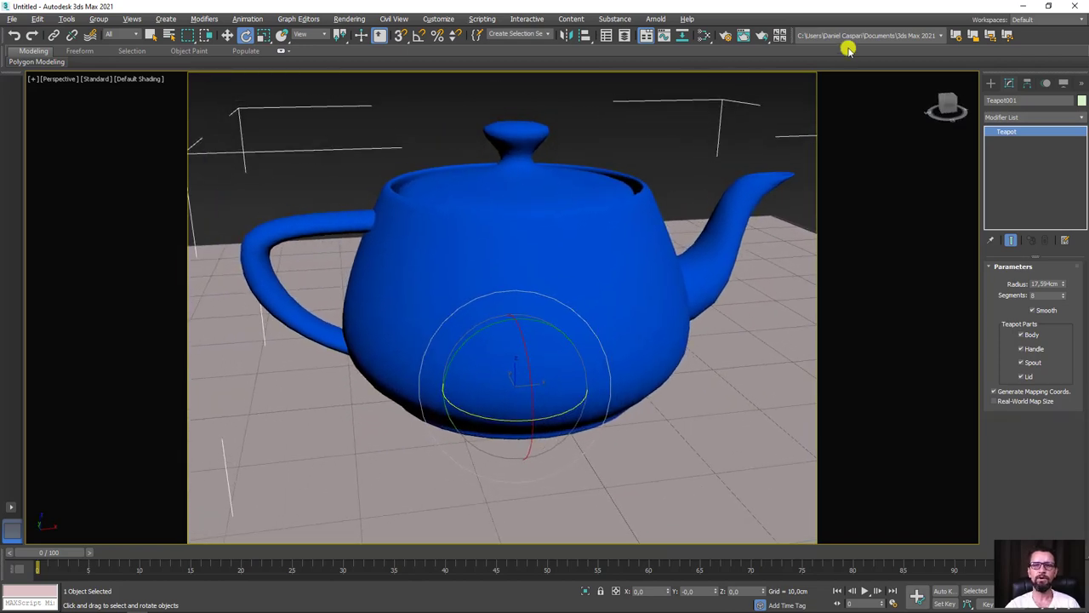
click(745, 37)
drag(287, 9, 911, 59)
Re-render in the V-Ray frame buffer, close the 3ds Max render window, and stop once clean.
click(760, 38)
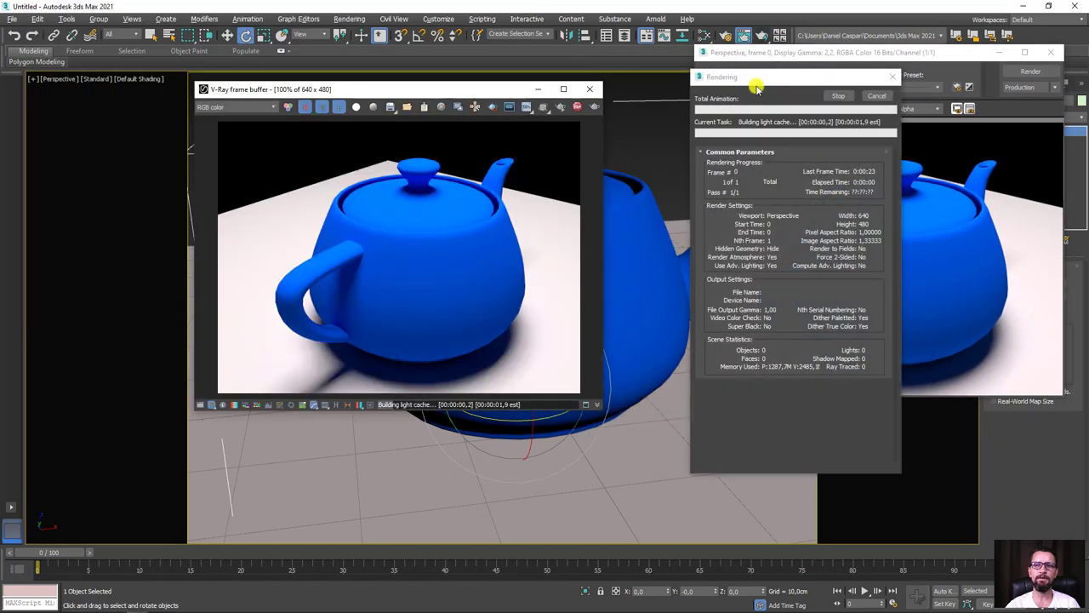
drag(791, 118, 604, 500)
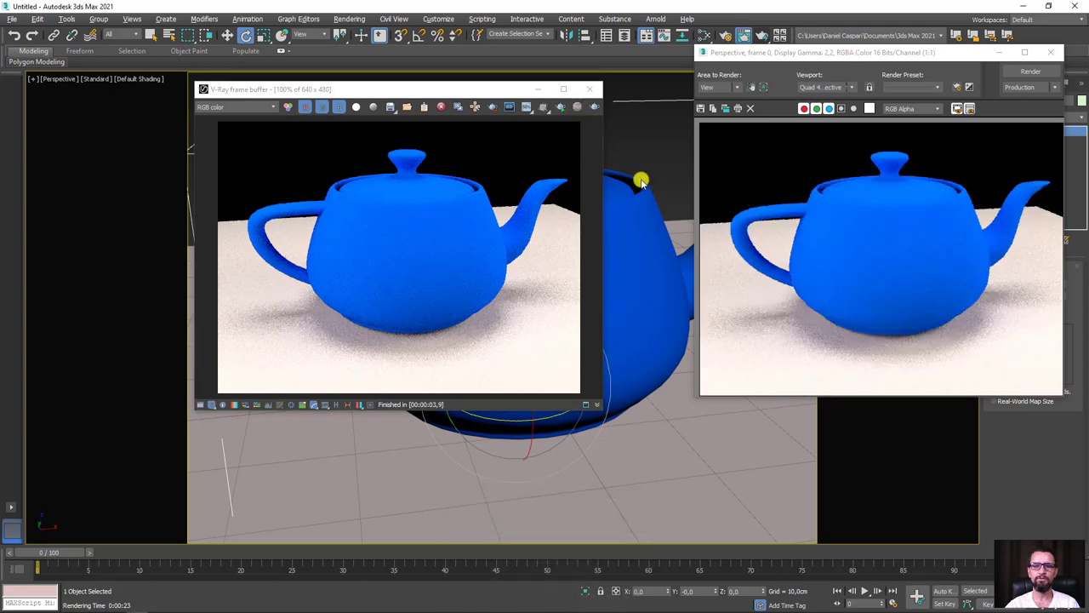
click(594, 107)
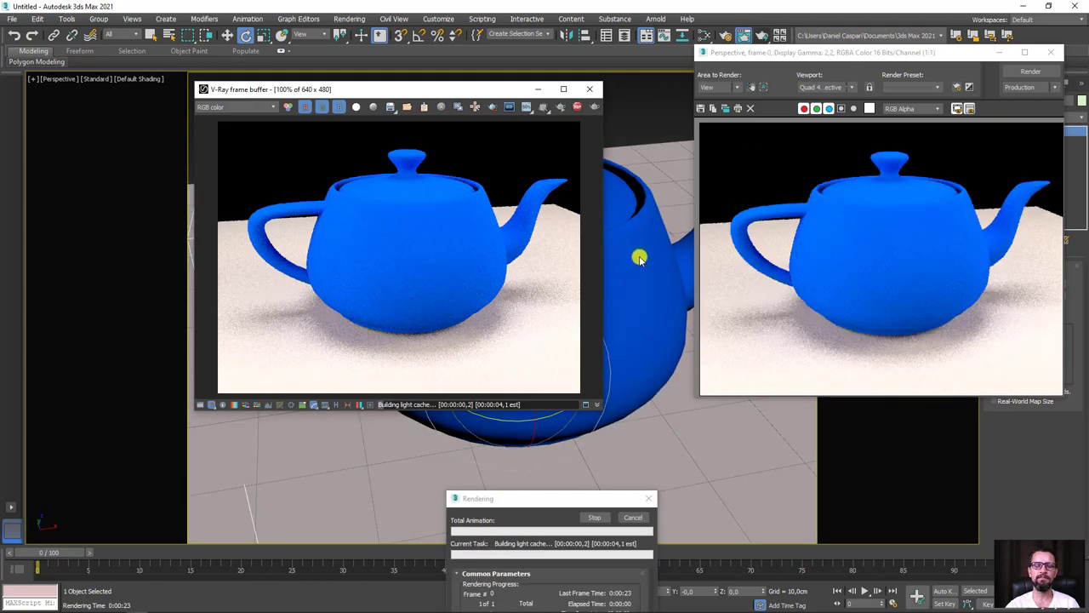
drag(839, 54, 785, 56)
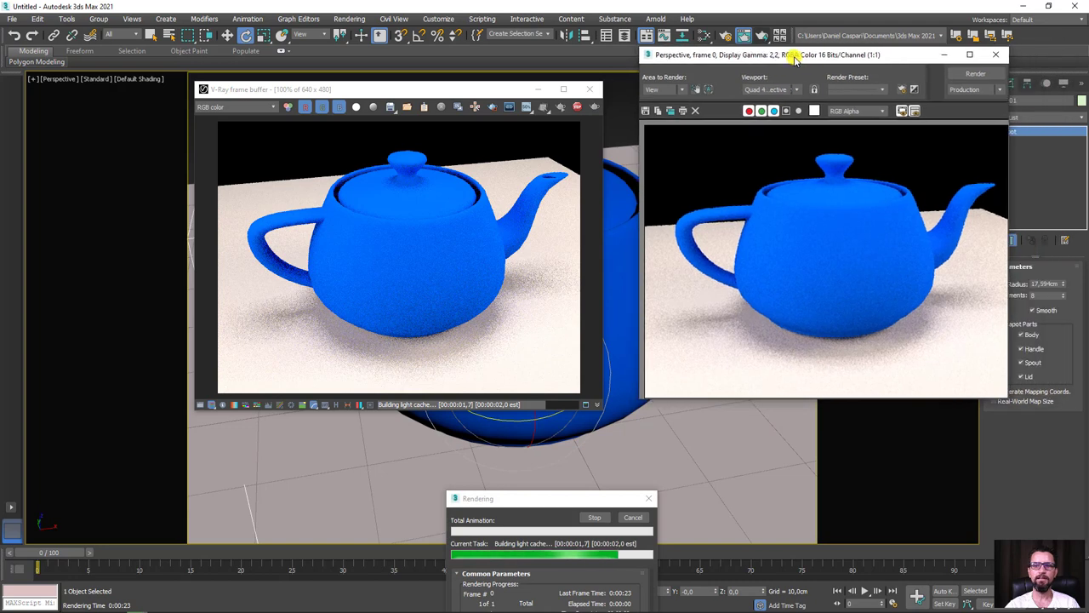
click(997, 55)
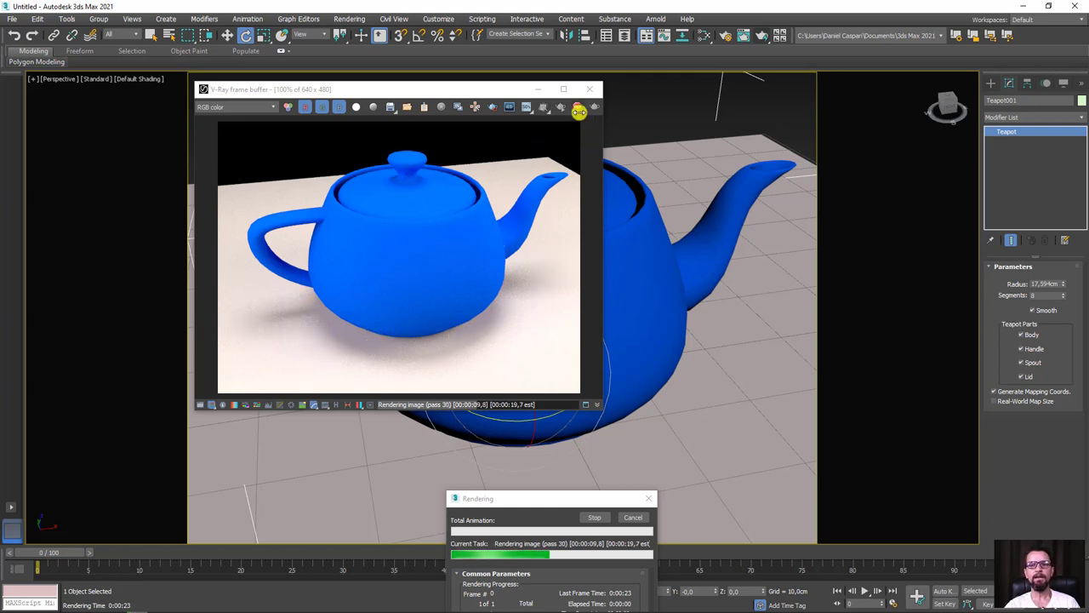
click(576, 107)
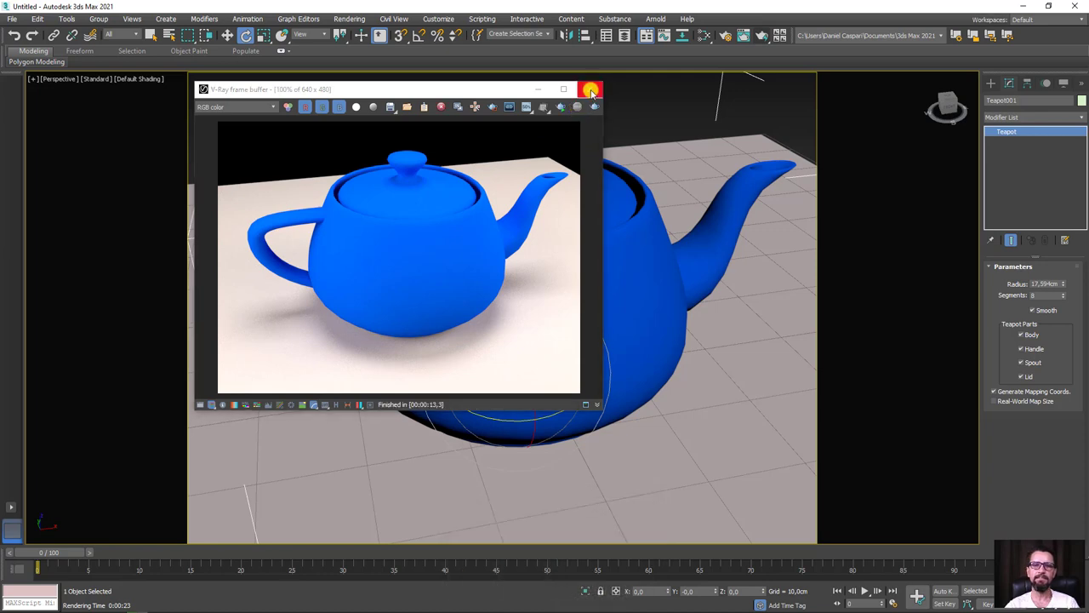
Close the frame buffer and lower the left light VRayLight003's Multiplier from 15 to 8.
click(590, 89)
scroll(663, 159, down, 8)
scroll(723, 195, up, 2)
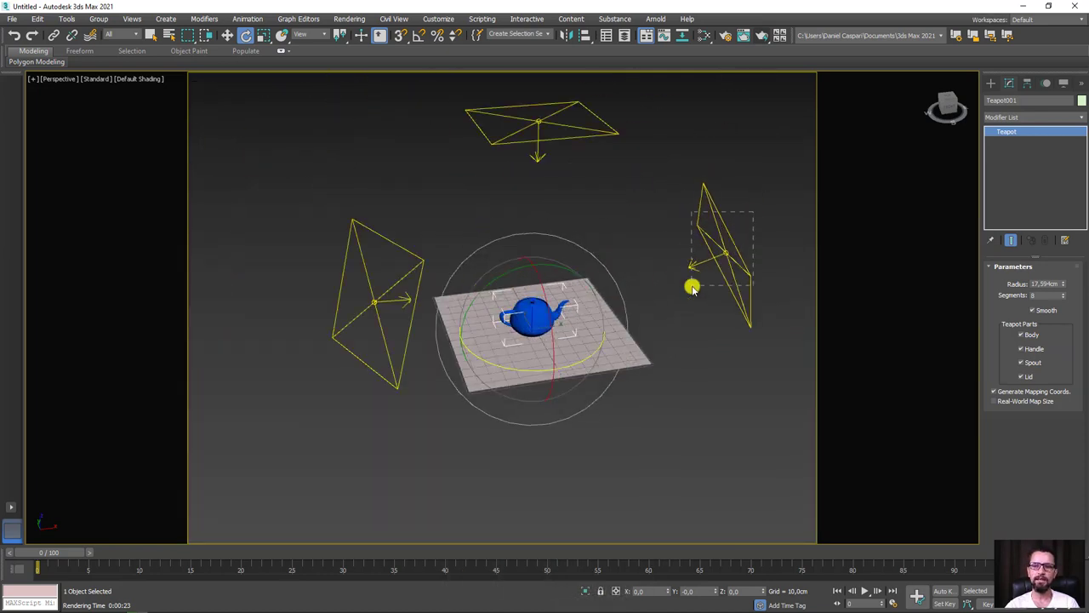
click(760, 320)
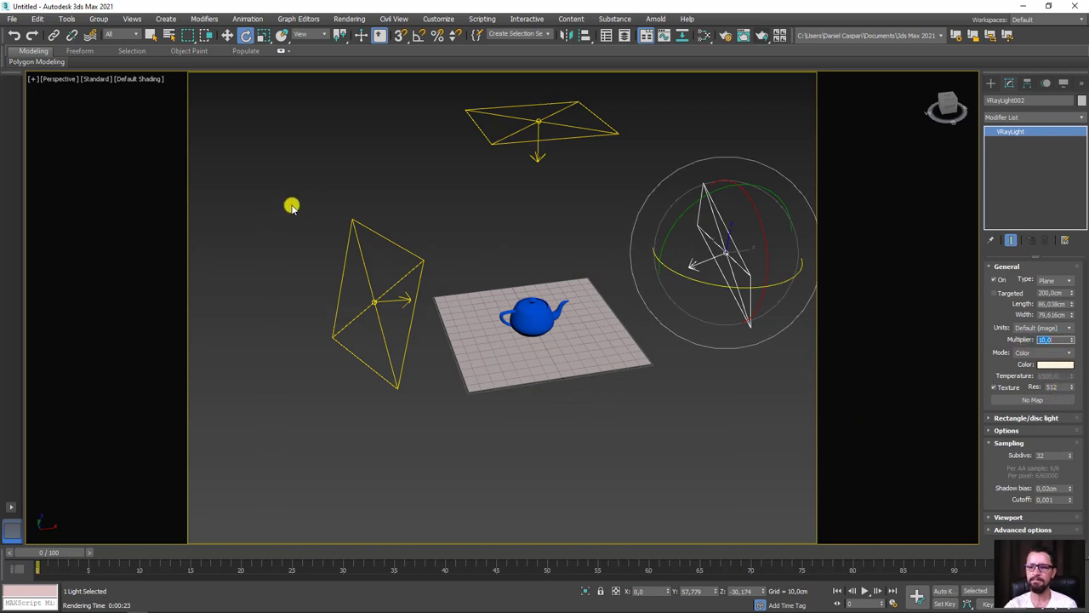
drag(328, 198, 385, 277)
drag(1056, 338, 988, 338)
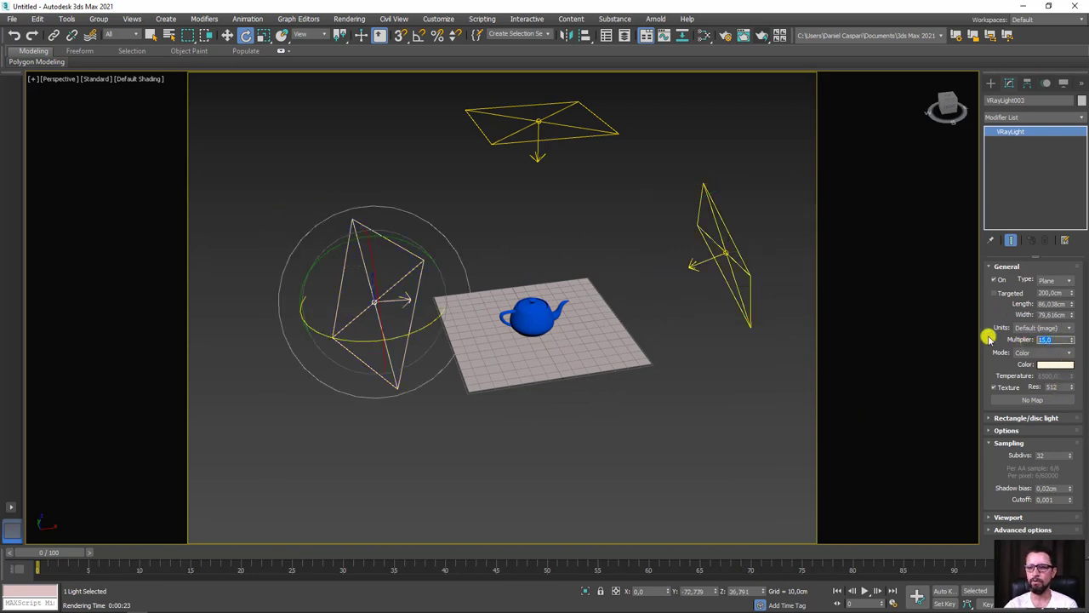
Zoom and orbit back onto the teapot and start a new render.
scroll(574, 340, up, 5)
scroll(511, 315, up, 3)
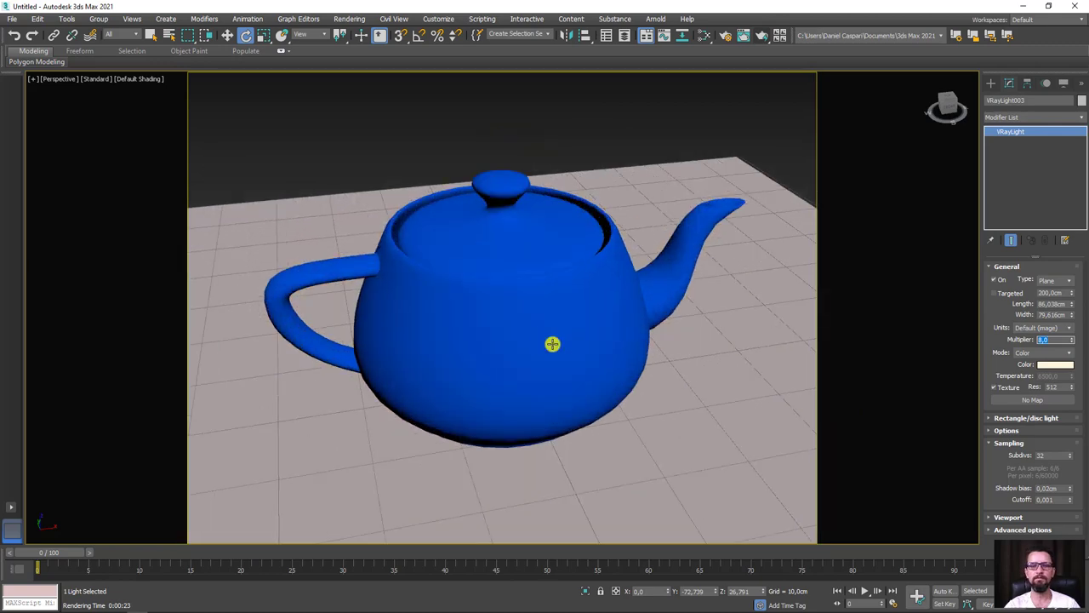
mouse_move(556, 340)
alt+middle_down()
mouse_move(616, 227)
mouse_move(622, 263)
mouse_move(622, 213)
mouse_move(601, 287)
mouse_move(576, 283)
alt+middle_up()
click(761, 33)
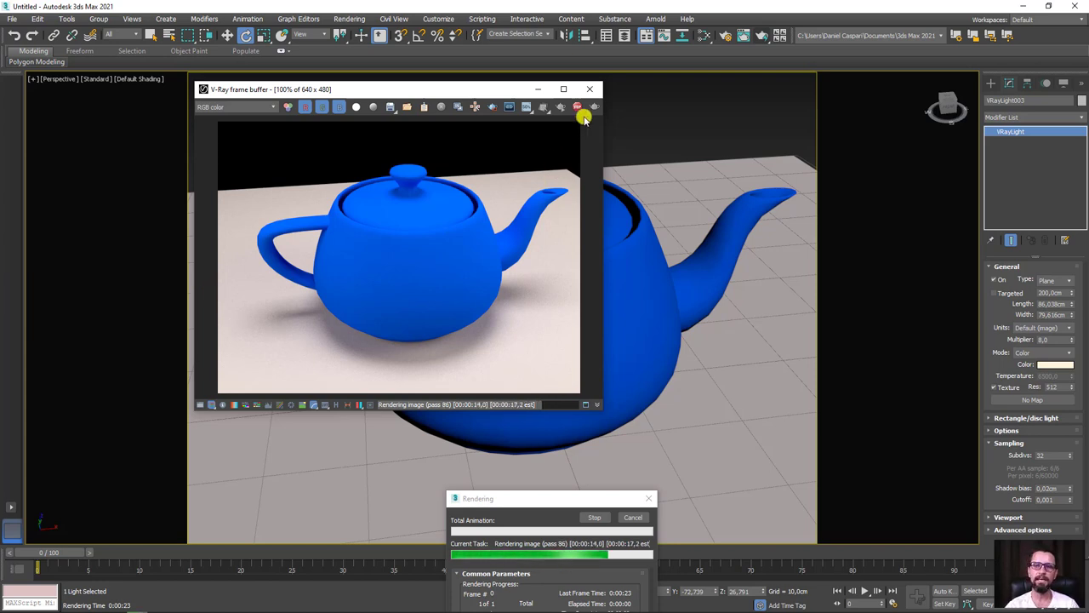
Restart the V-Ray render, resize the frame buffer to 735x551, and open the Slate Material Editor.
drag(472, 89, 397, 70)
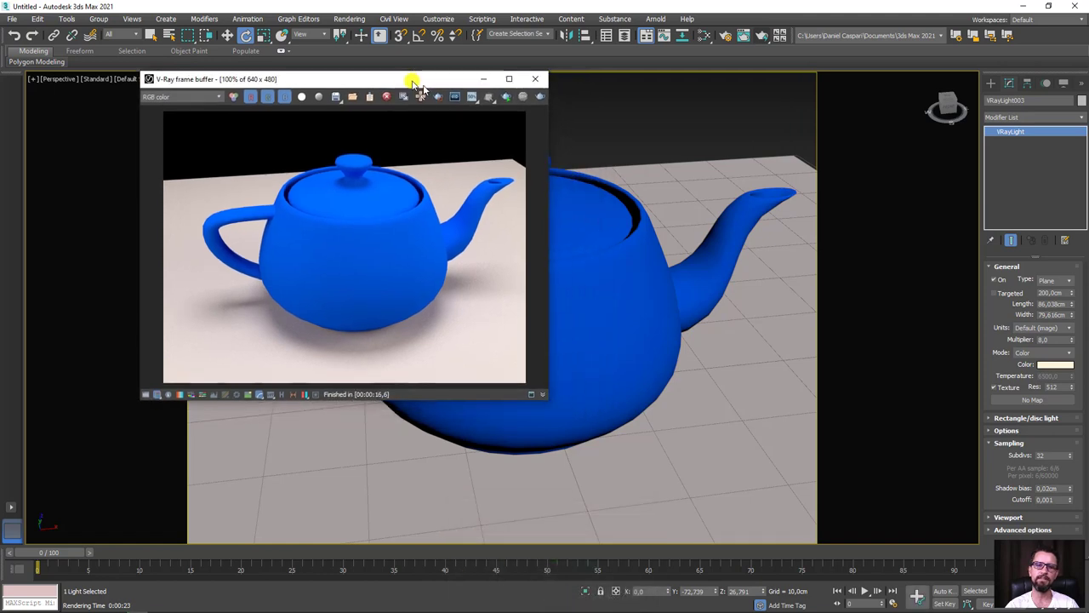
click(486, 88)
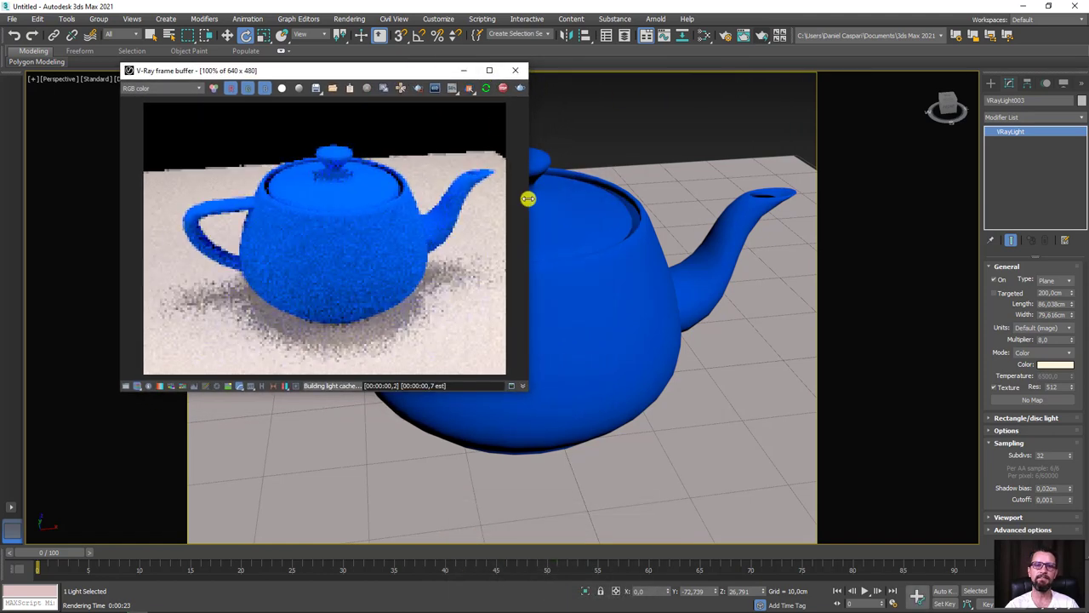
mouse_move(284, 70)
mouse_down()
mouse_move(296, 164)
mouse_move(289, 92)
mouse_up()
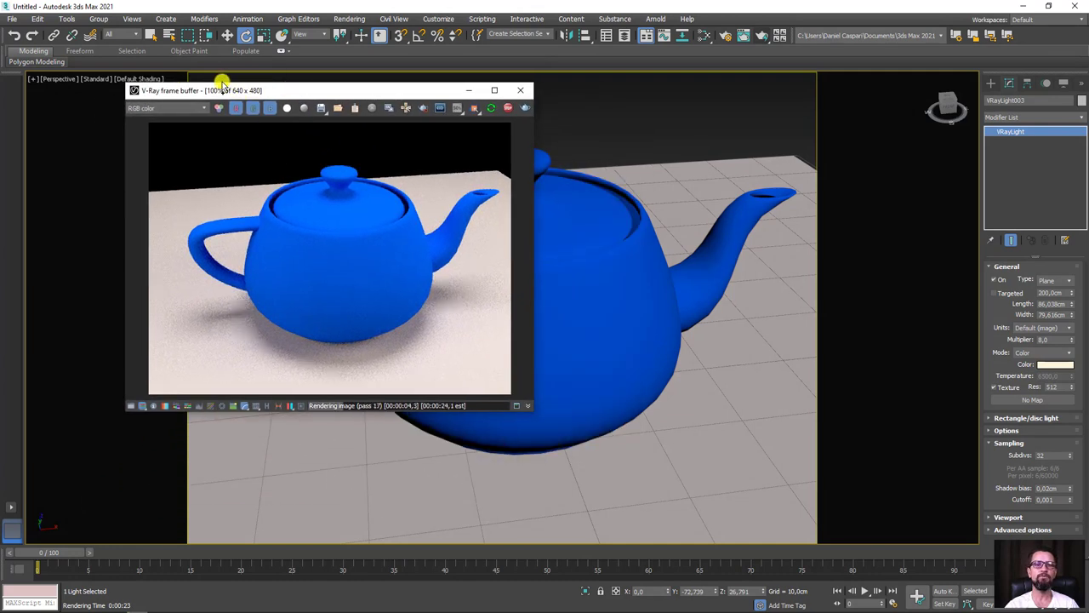
drag(223, 85, 270, 88)
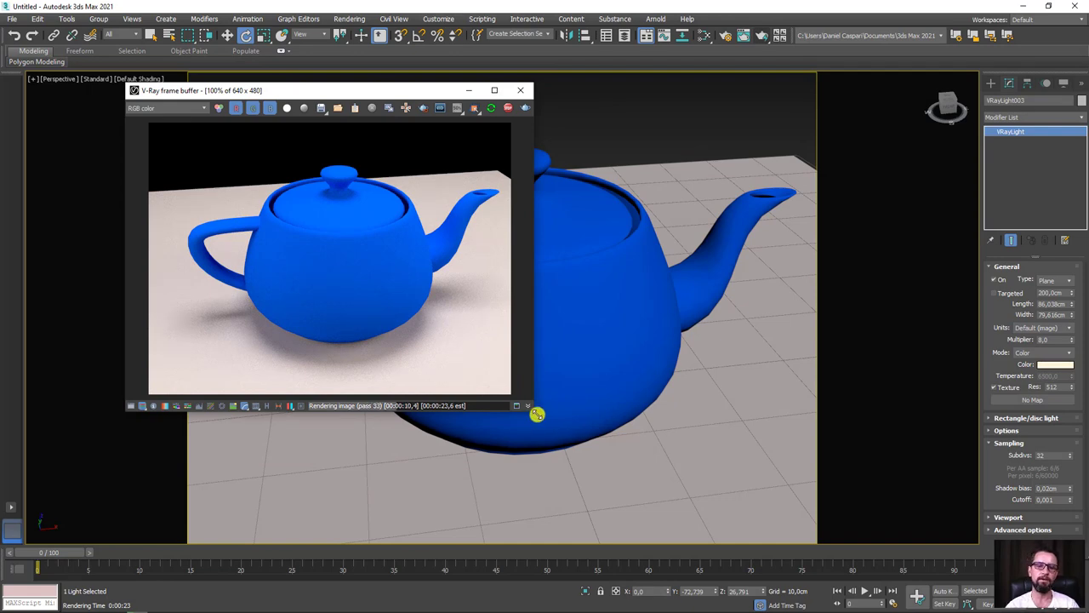
drag(537, 414, 705, 547)
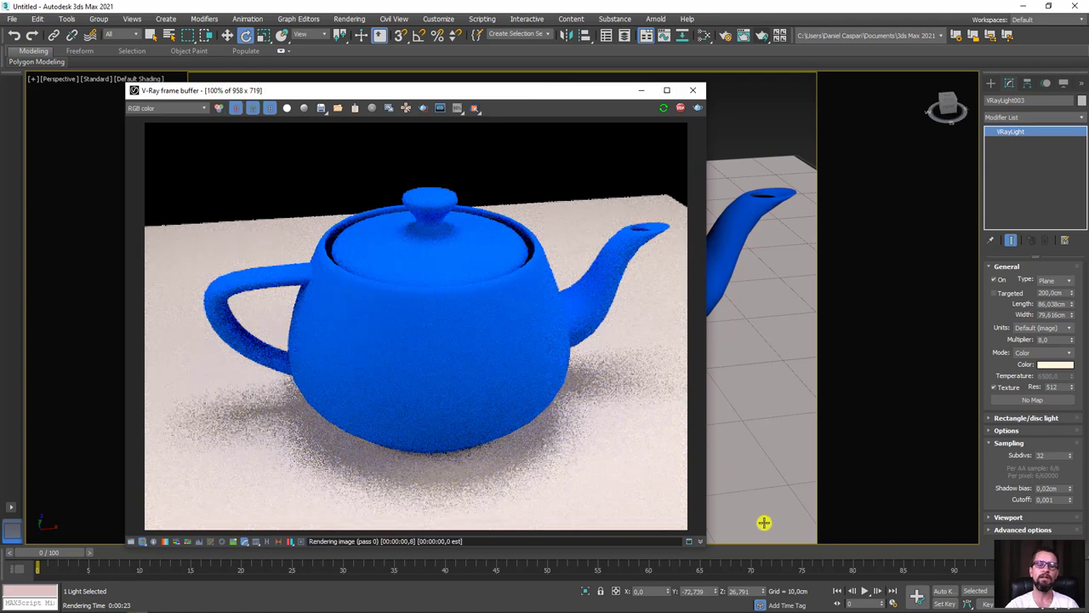
mouse_move(704, 547)
mouse_down()
mouse_move(683, 516)
mouse_move(407, 346)
mouse_up()
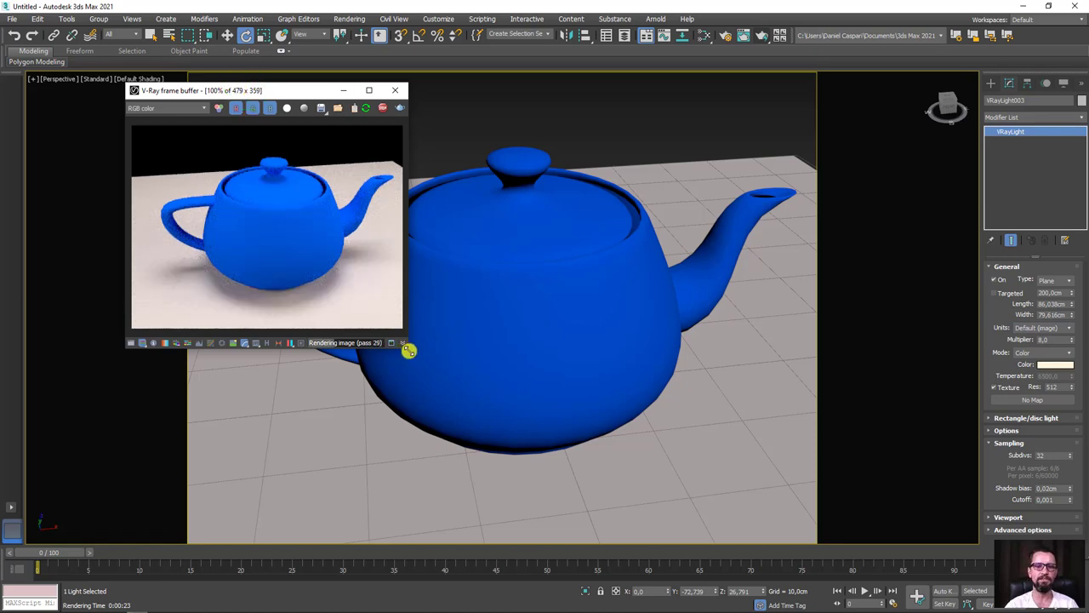
drag(407, 348, 552, 463)
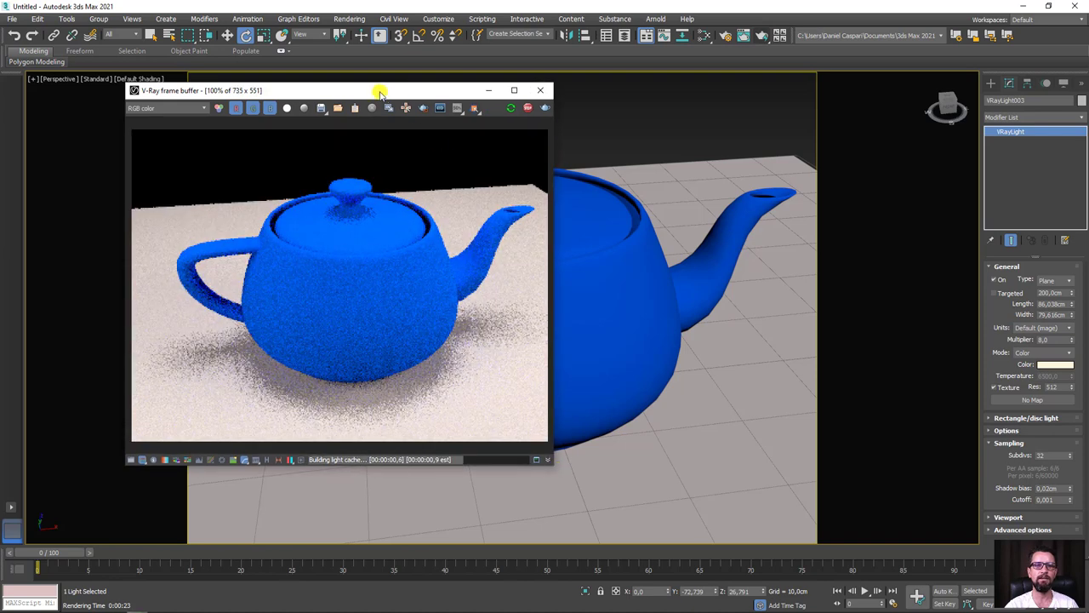
drag(380, 92, 329, 88)
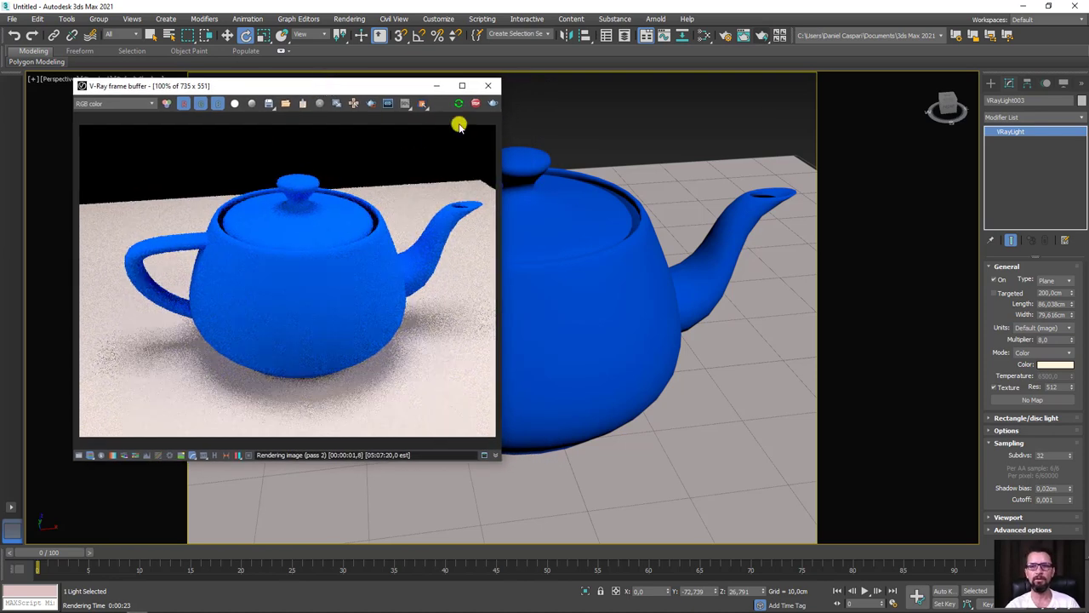
click(703, 34)
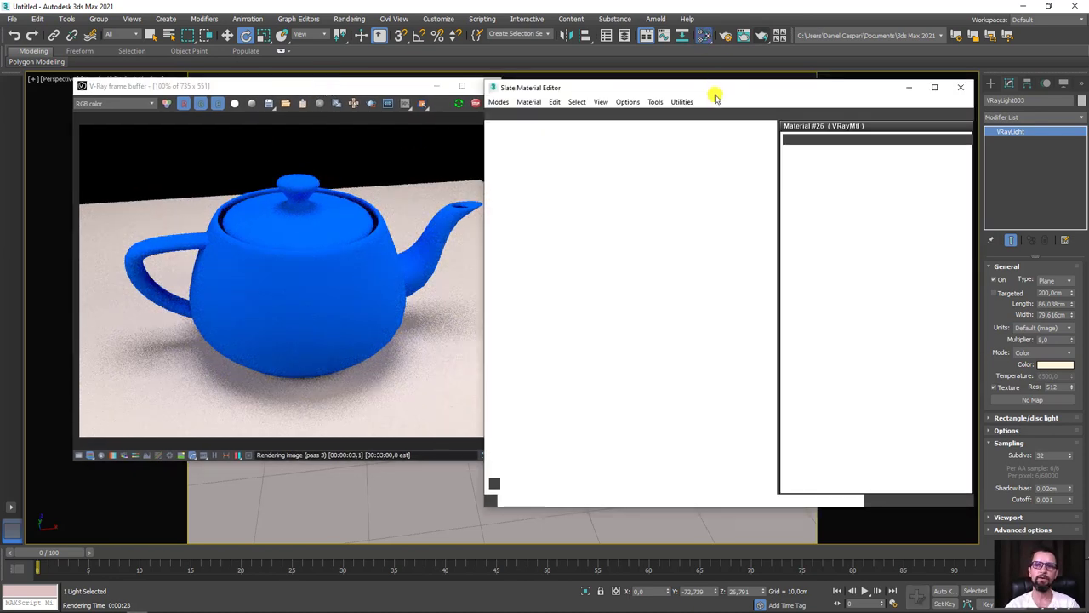
Set Material #26's Reflect colour to pure white (Value 255) while the render restarts.
drag(706, 88, 763, 82)
click(737, 166)
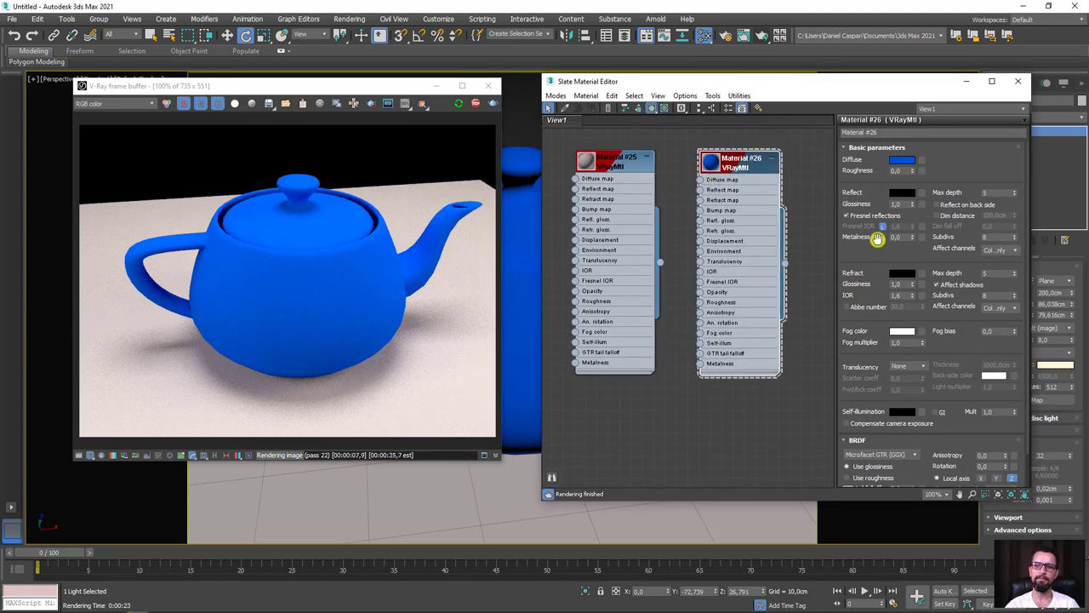
click(900, 194)
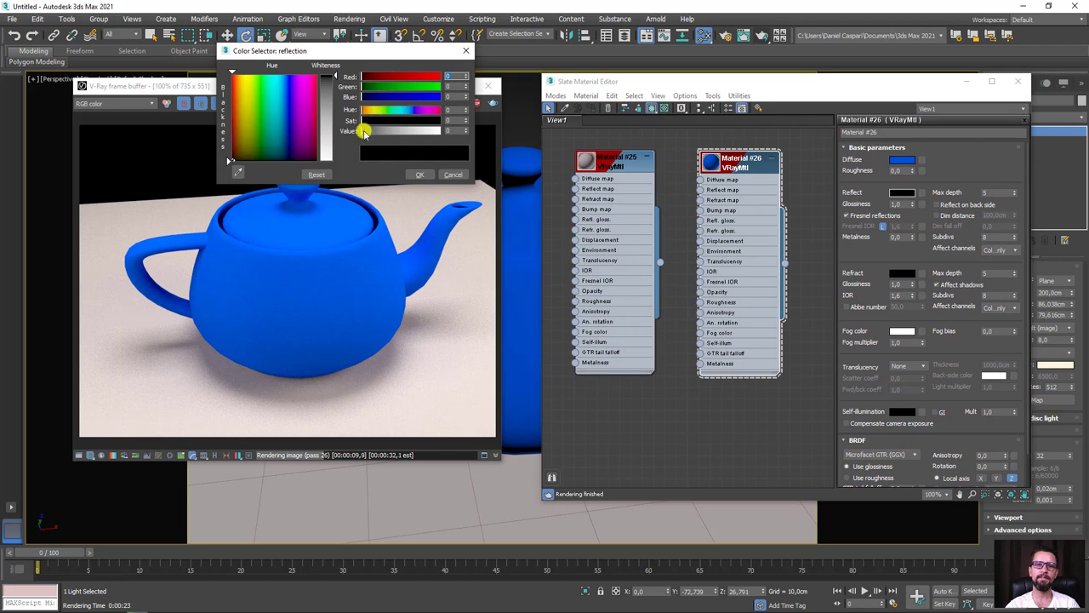
drag(363, 133, 442, 133)
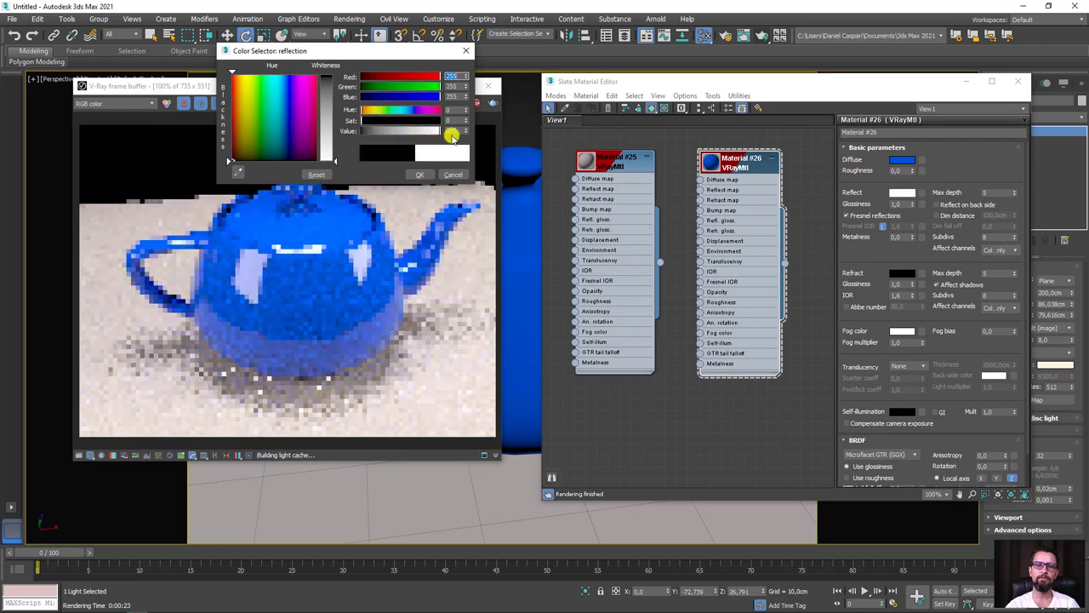
click(415, 175)
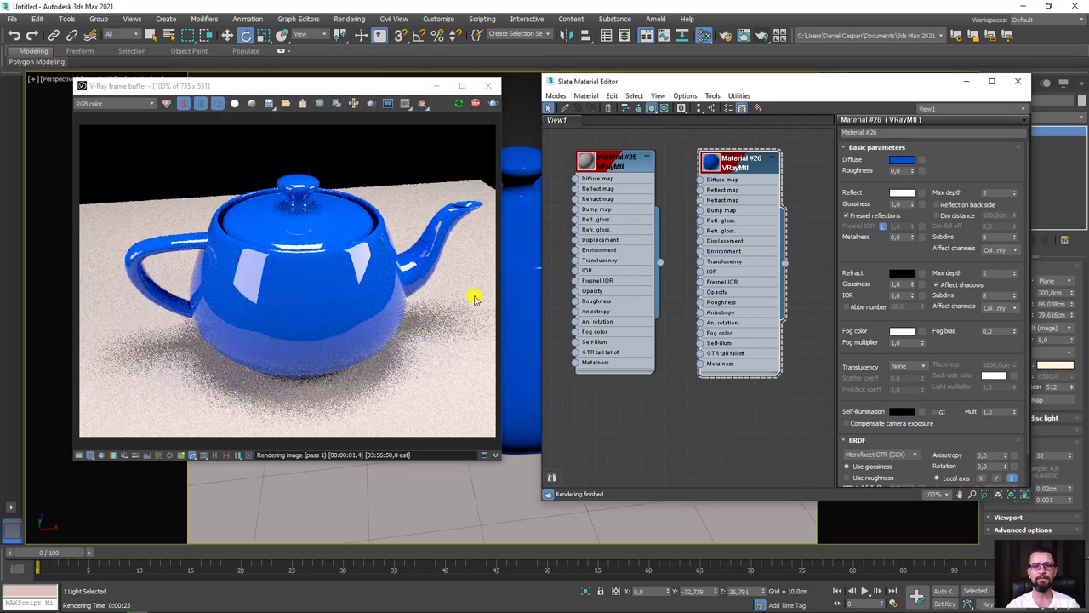
middle_drag(517, 304, 518, 267)
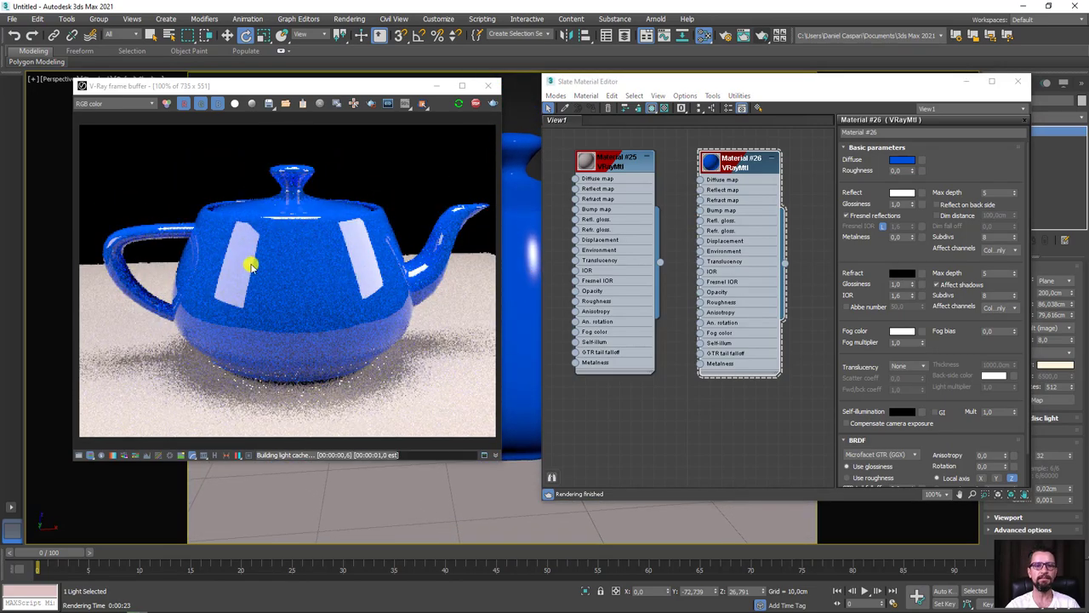
drag(244, 214, 247, 229)
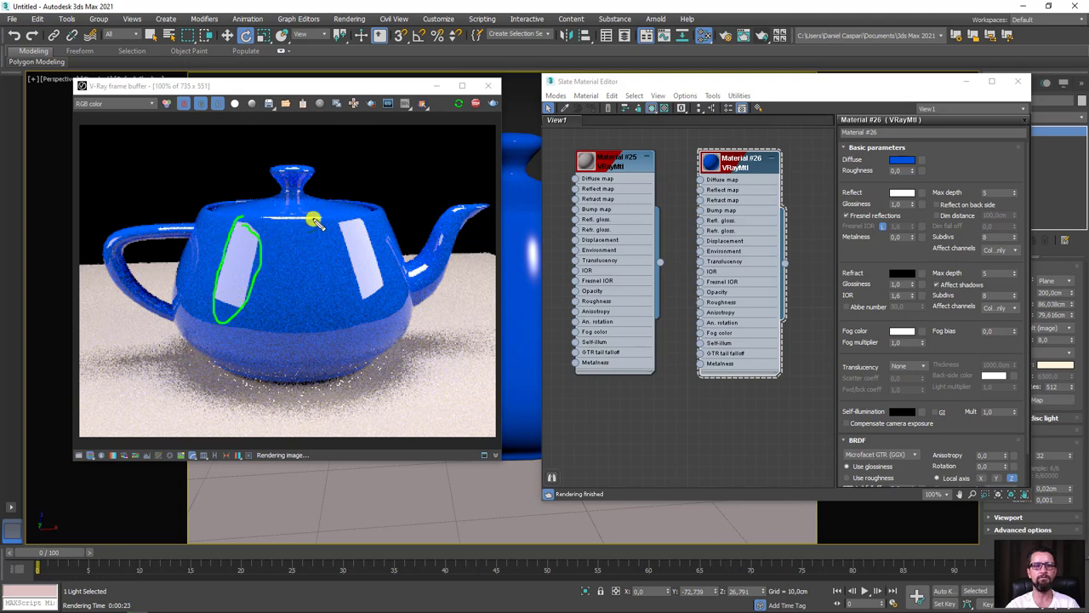
mouse_move(315, 221)
mouse_down()
mouse_move(360, 292)
mouse_move(369, 240)
mouse_up()
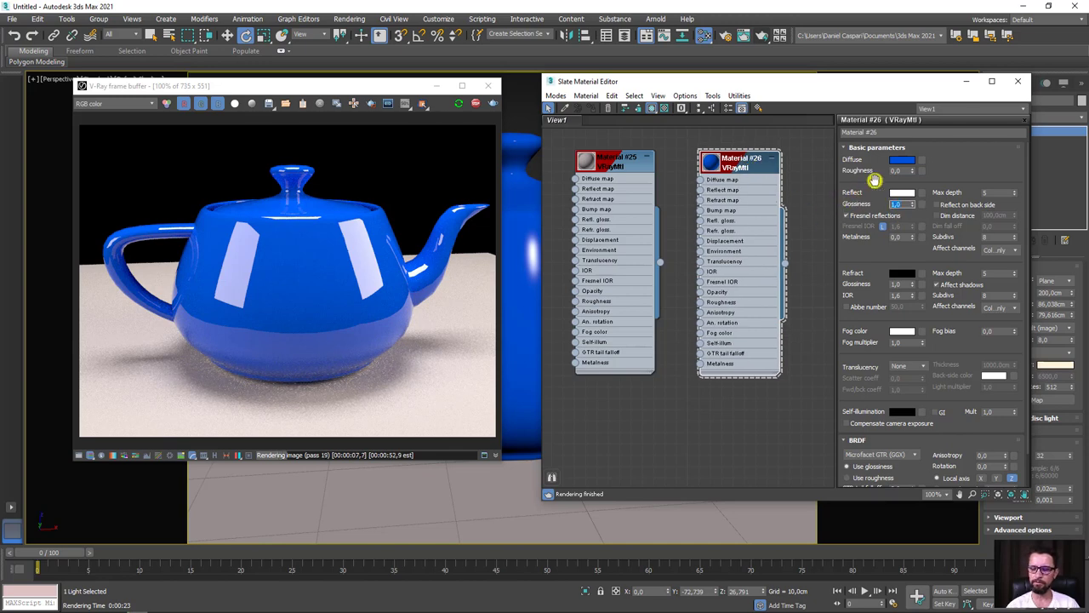
text(0,7)
Commit a reflection glossiness of 0,7 on Material #26 and tidy its node position.
key(Return)
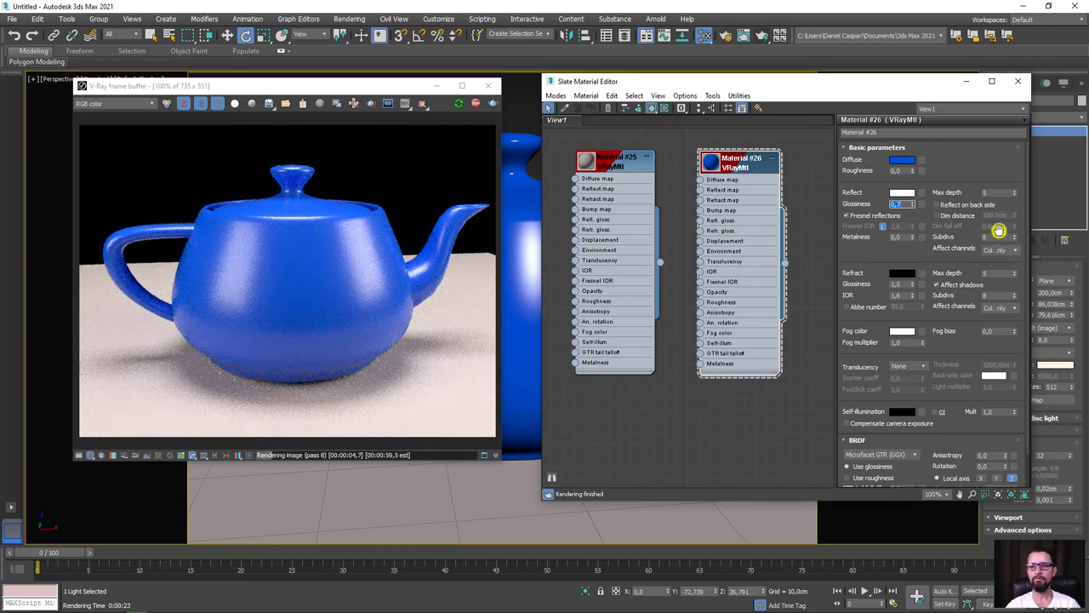
mouse_move(1021, 234)
mouse_down()
mouse_move(941, 223)
mouse_move(948, 246)
mouse_move(1023, 237)
mouse_up()
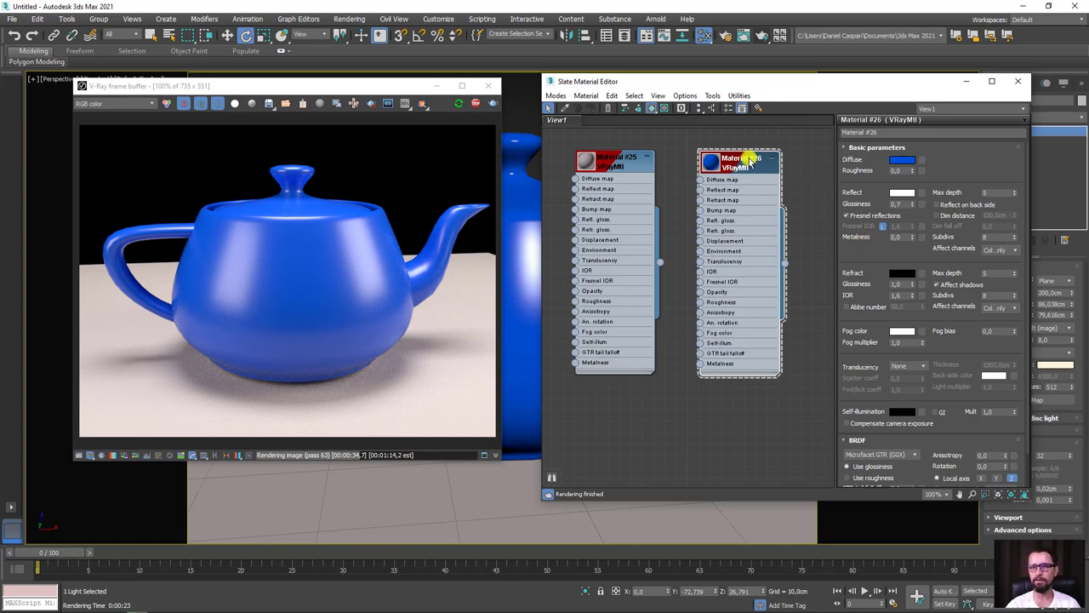
drag(748, 162, 760, 158)
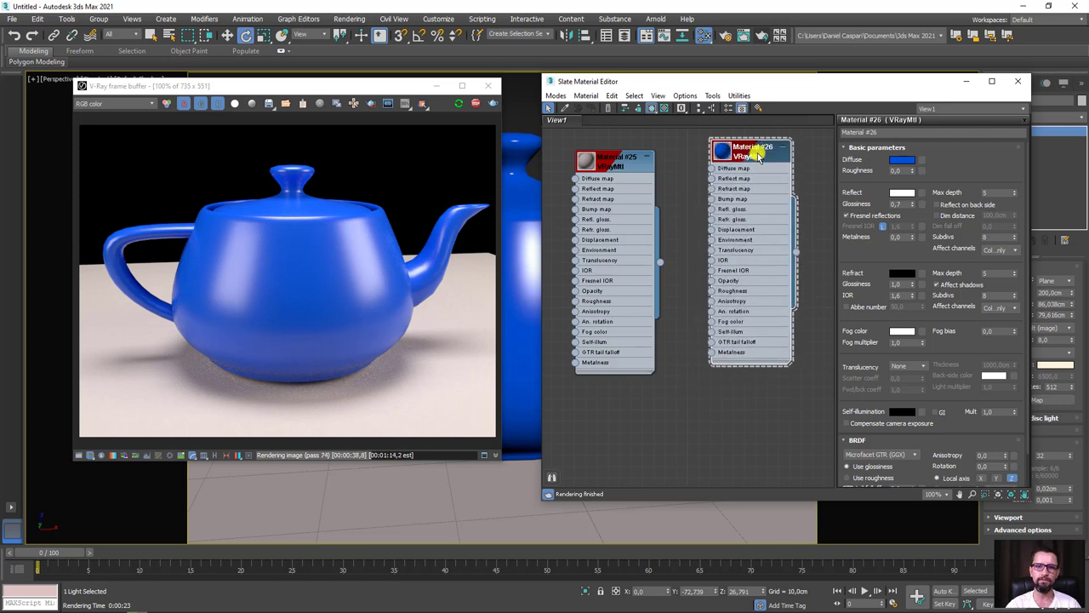
drag(760, 158, 755, 171)
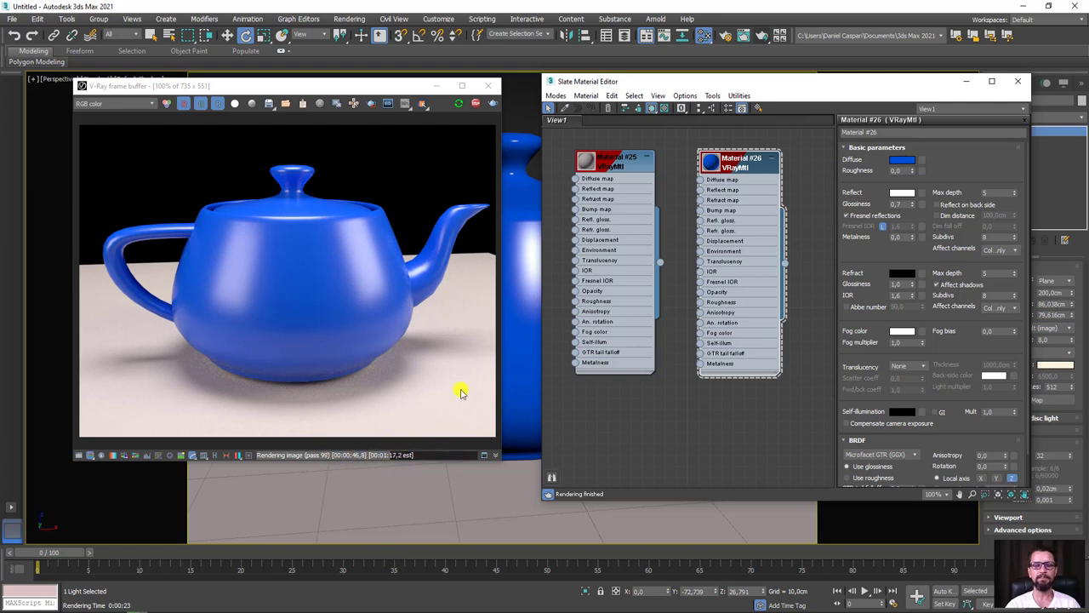
click(385, 277)
scroll(374, 279, up, 2)
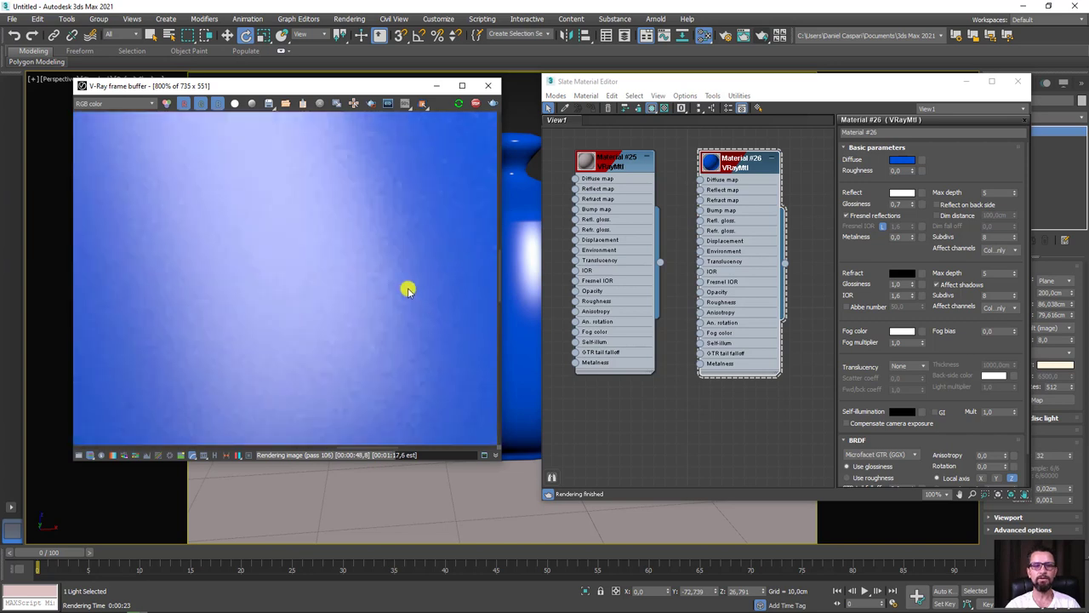
scroll(352, 318, up, 1)
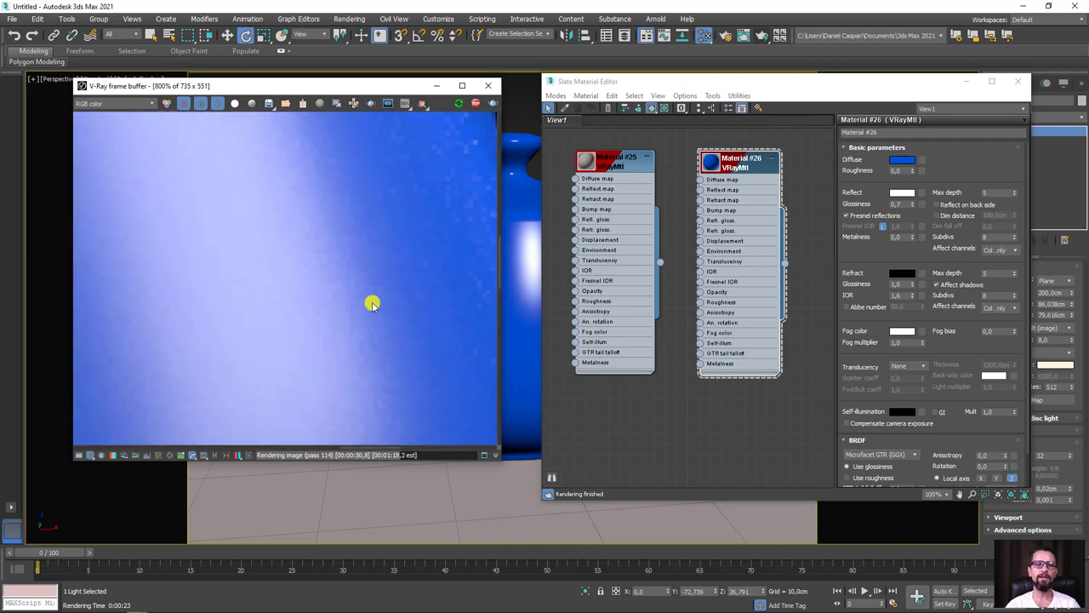
scroll(372, 303, down, 1)
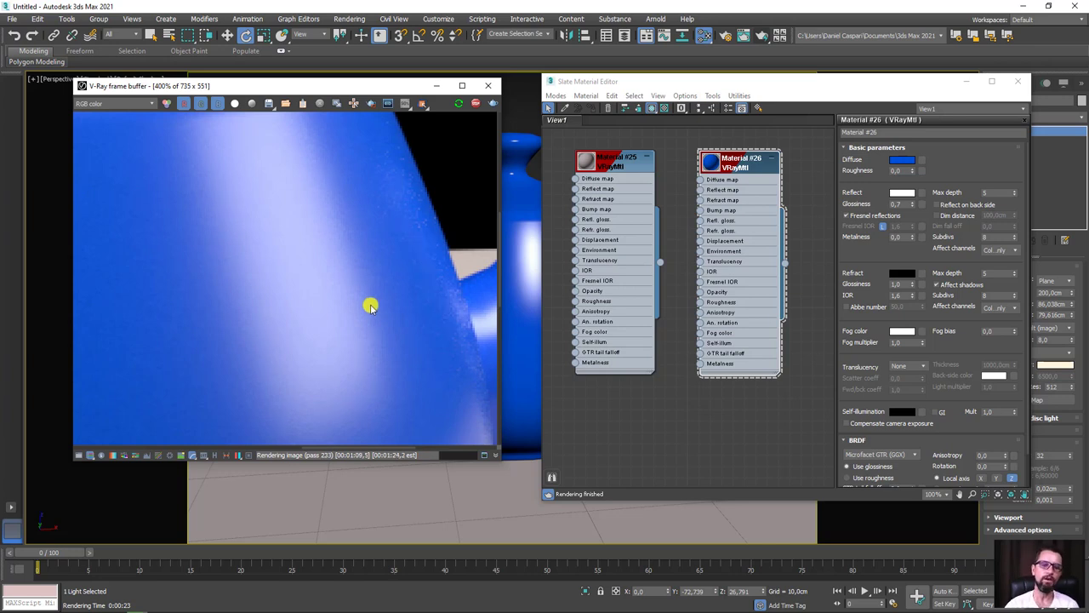
mouse_move(259, 441)
mouse_down()
mouse_move(470, 466)
mouse_move(253, 462)
mouse_up()
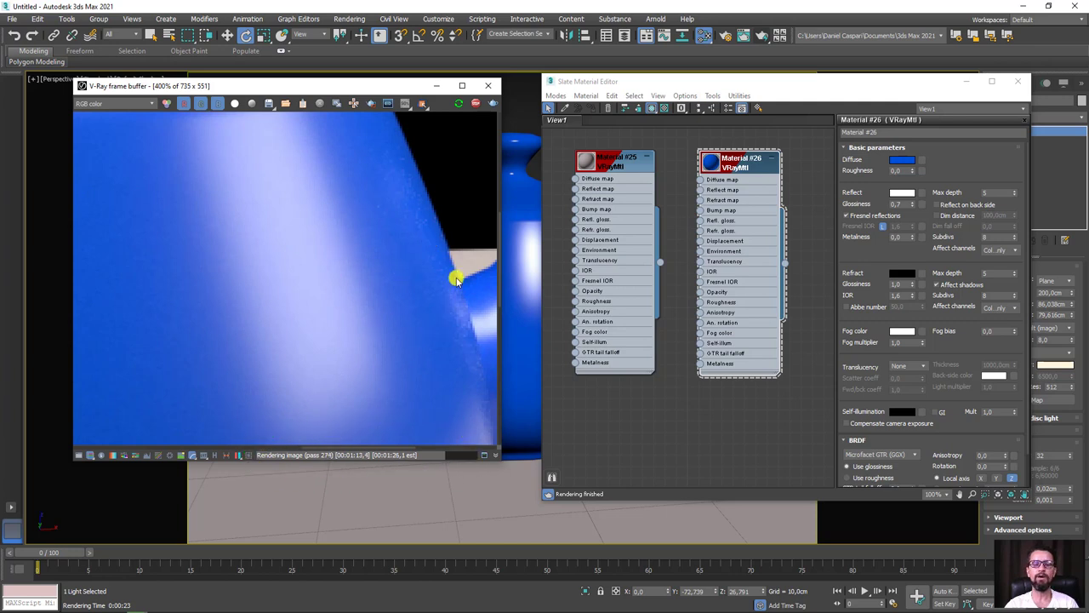
double_click(383, 260)
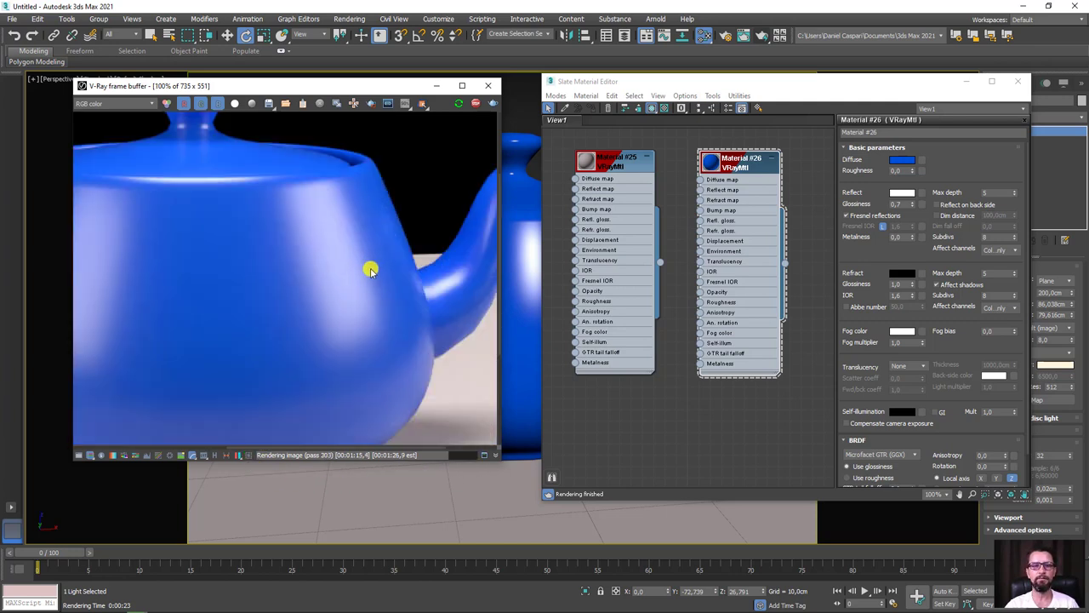
scroll(370, 271, down, 2)
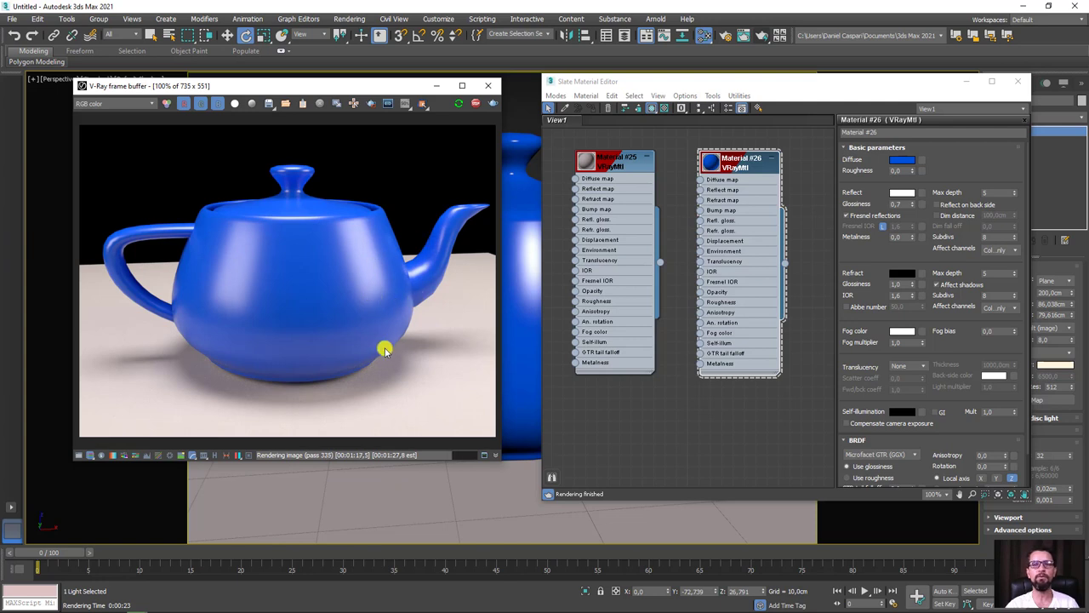
scroll(417, 286, up, 1)
scroll(392, 264, up, 1)
scroll(390, 260, up, 1)
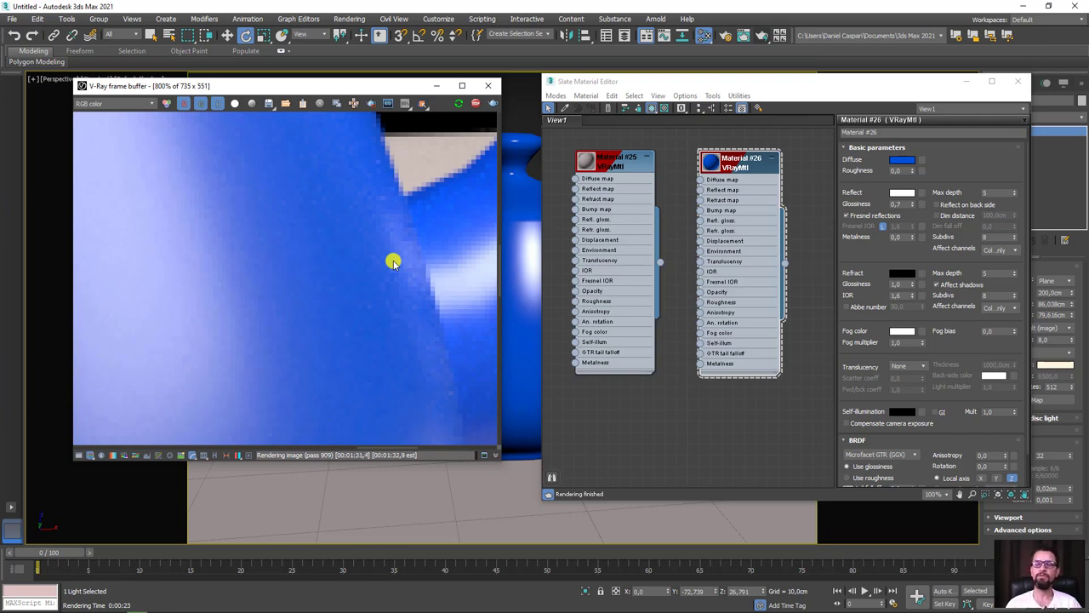
Zoom into the frame buffer and circle the grainy teapot edges and floor-corner reflection.
scroll(375, 262, down, 2)
scroll(358, 276, down, 1)
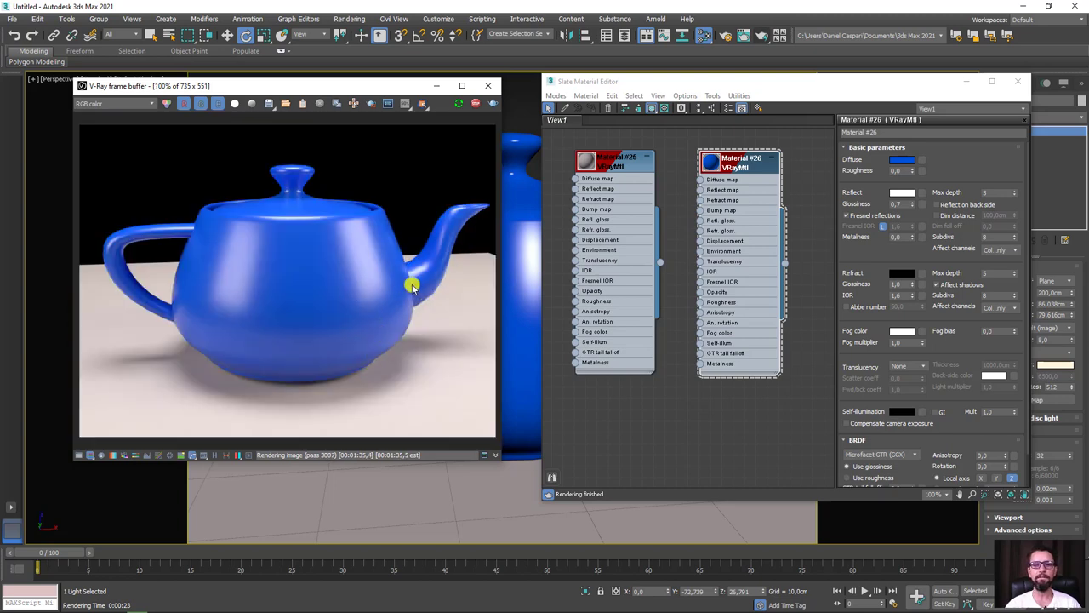
scroll(411, 281, up, 3)
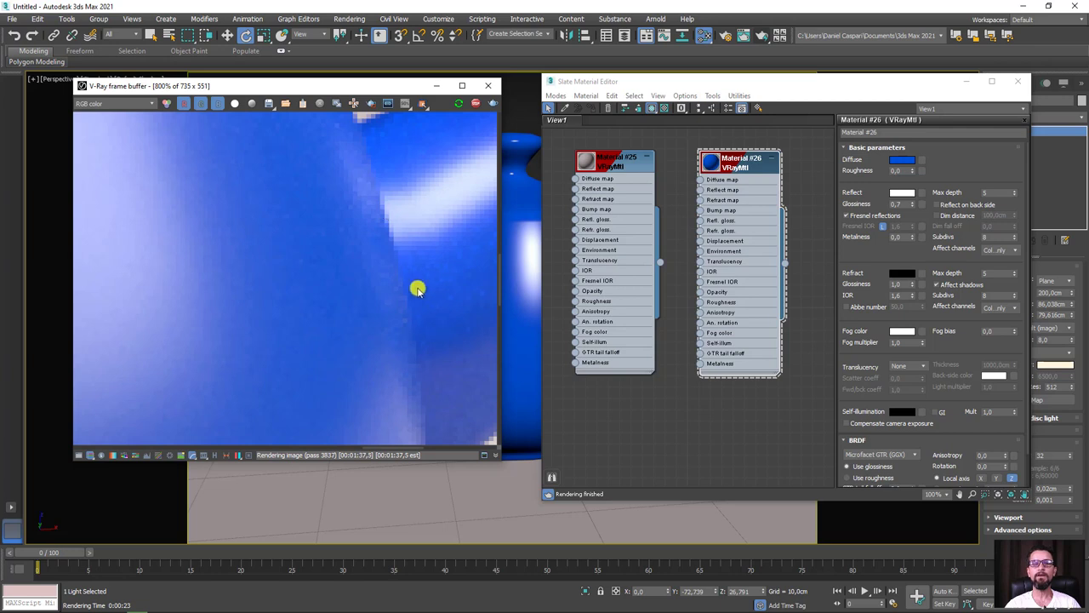
scroll(400, 256, down, 2)
scroll(380, 213, up, 1)
scroll(375, 323, up, 1)
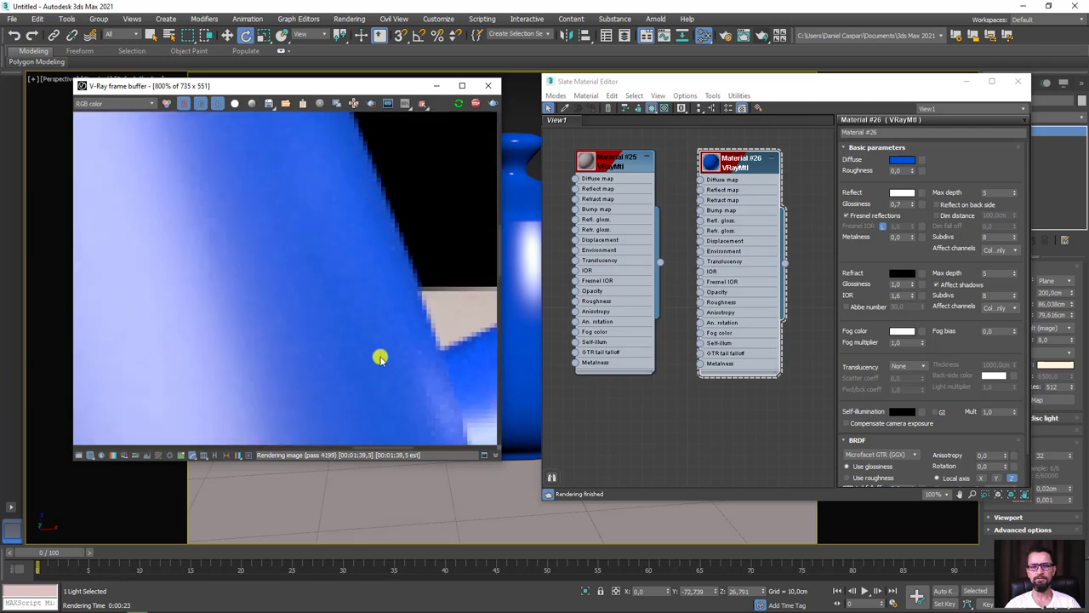
middle_drag(398, 322, 253, 297)
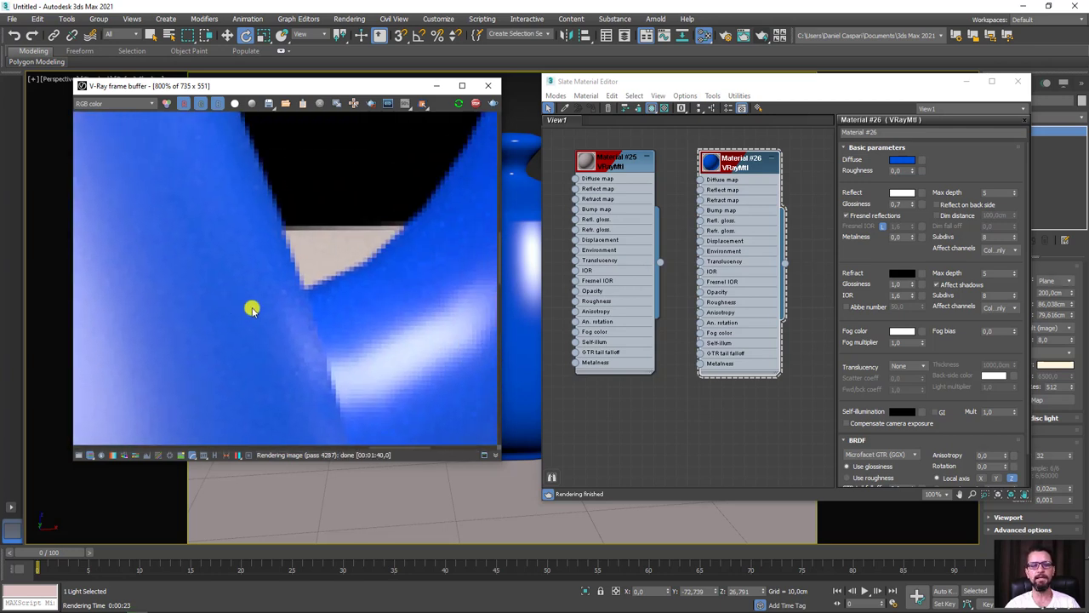
mouse_move(263, 308)
mouse_down()
mouse_move(231, 182)
mouse_move(290, 252)
mouse_move(254, 313)
mouse_up()
mouse_move(433, 173)
mouse_down()
mouse_move(413, 216)
mouse_move(462, 172)
mouse_move(423, 179)
mouse_move(415, 209)
mouse_up()
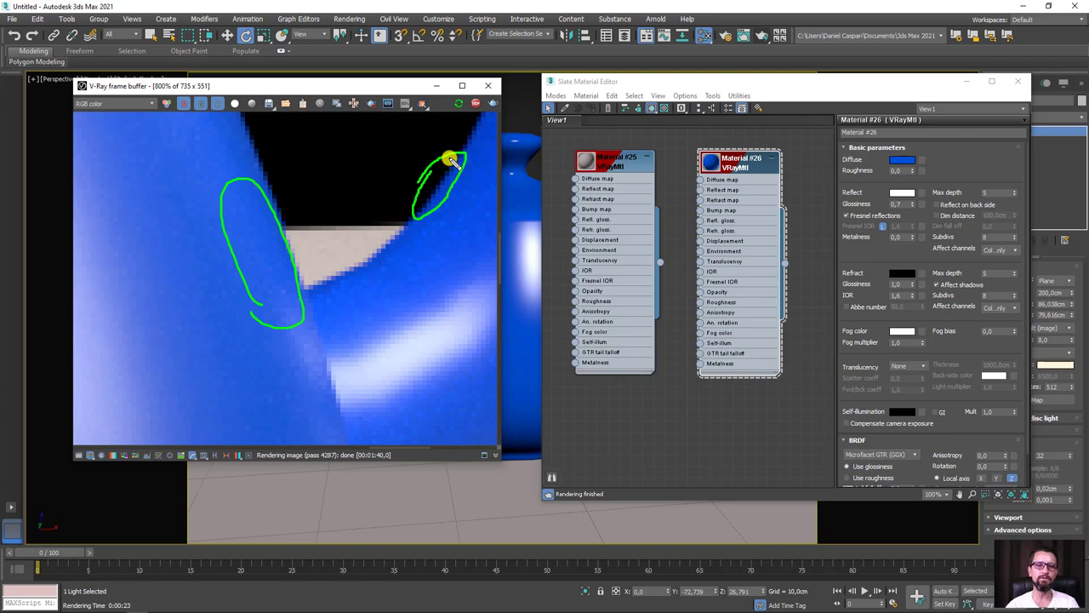
mouse_move(396, 253)
mouse_down()
mouse_move(362, 270)
mouse_move(350, 306)
mouse_move(394, 316)
mouse_move(452, 253)
mouse_move(388, 259)
mouse_up()
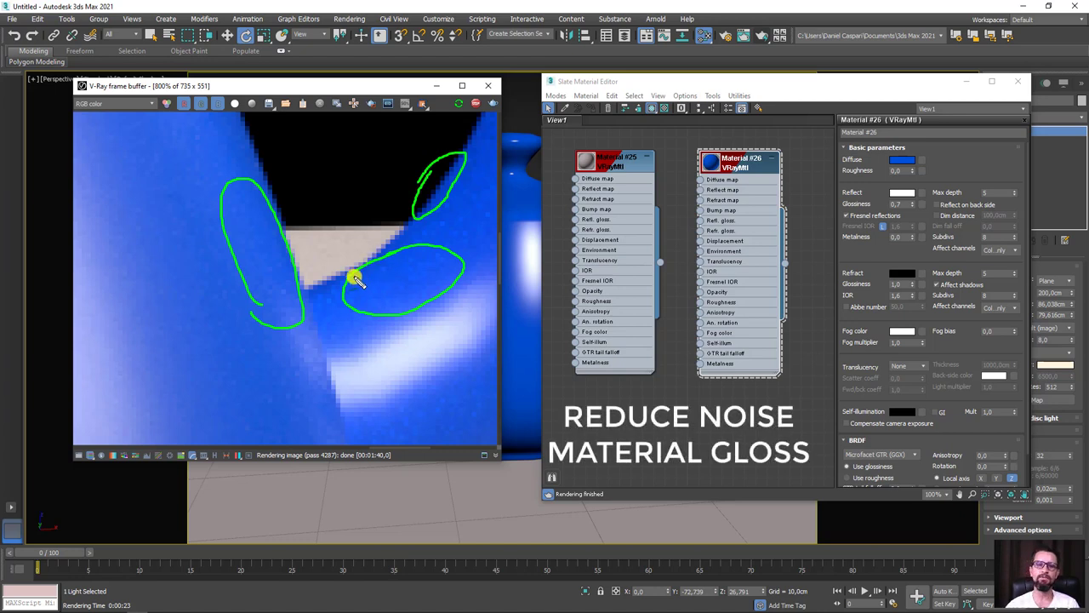
key(Escape)
Draw a render region rectangle around the noisy teapot edge.
scroll(299, 249, down, 1)
scroll(319, 255, up, 2)
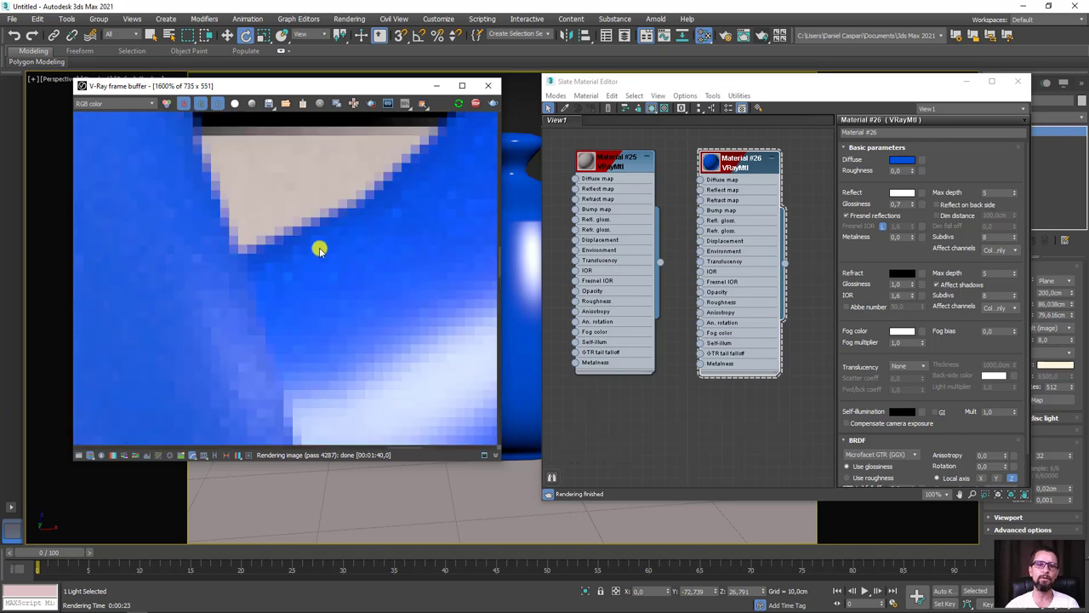
scroll(314, 258, down, 1)
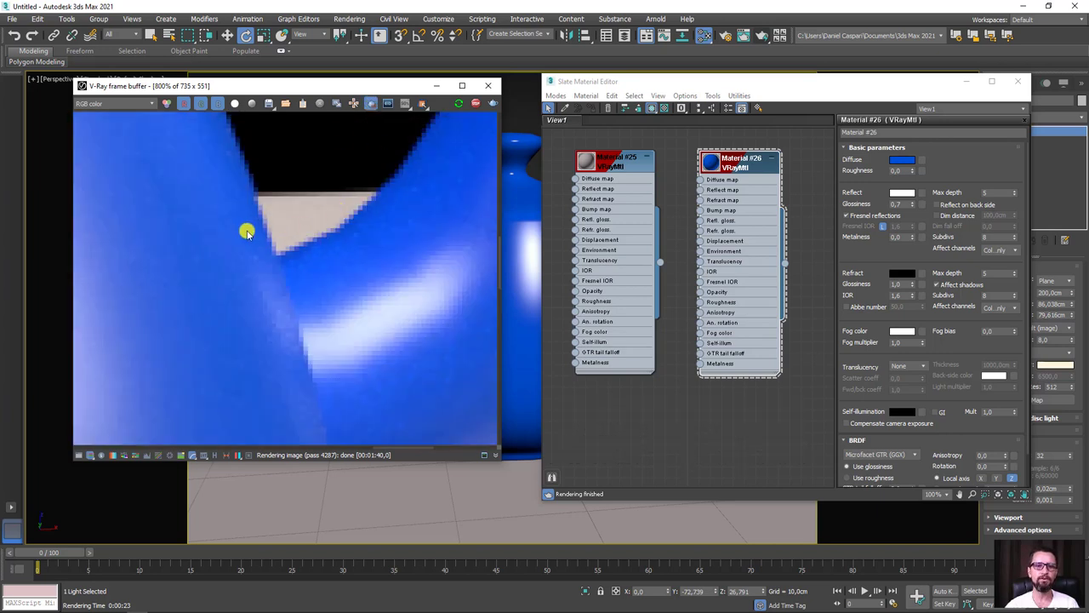
drag(231, 212, 419, 295)
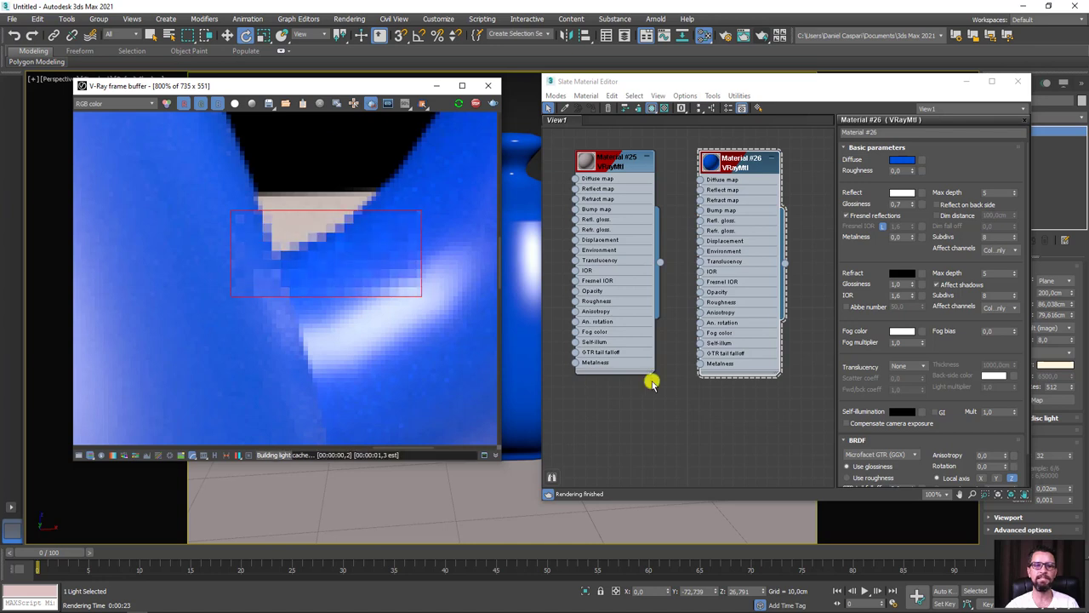
Stop the interactive render and set Material #26's reflection subdivs to 64.
click(472, 103)
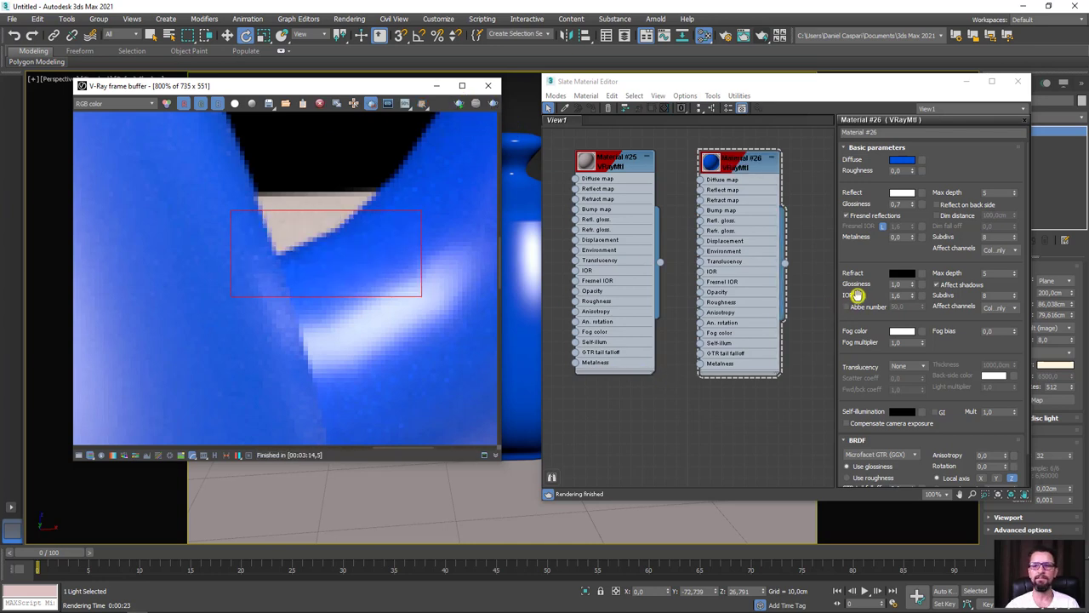
click(992, 237)
text(8)
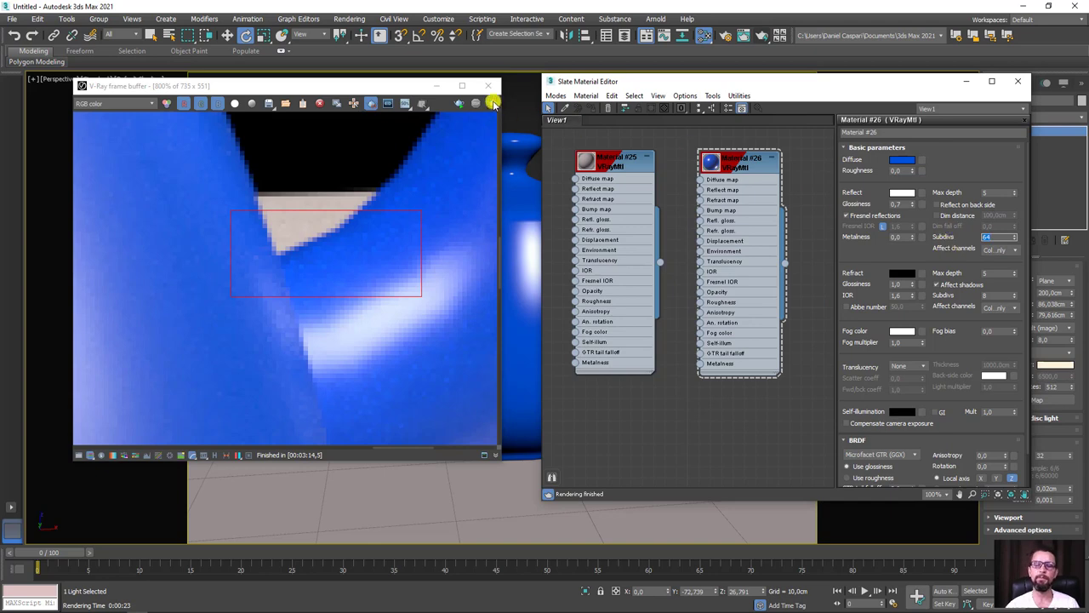
Re-render the marked region and zoom in to inspect the smoother reflection.
click(492, 103)
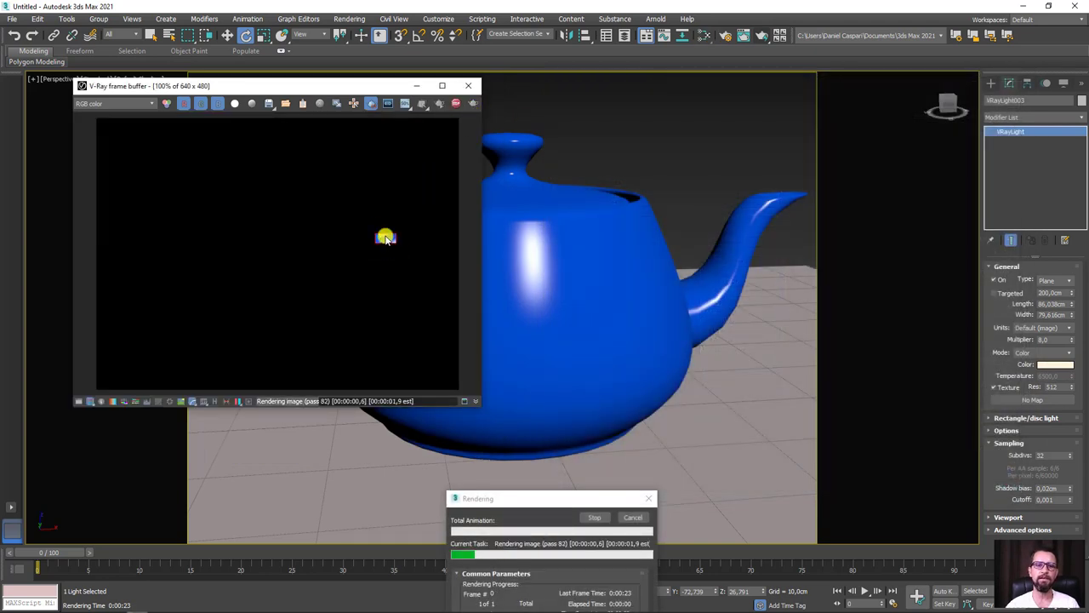
scroll(391, 243, up, 4)
scroll(384, 255, down, 1)
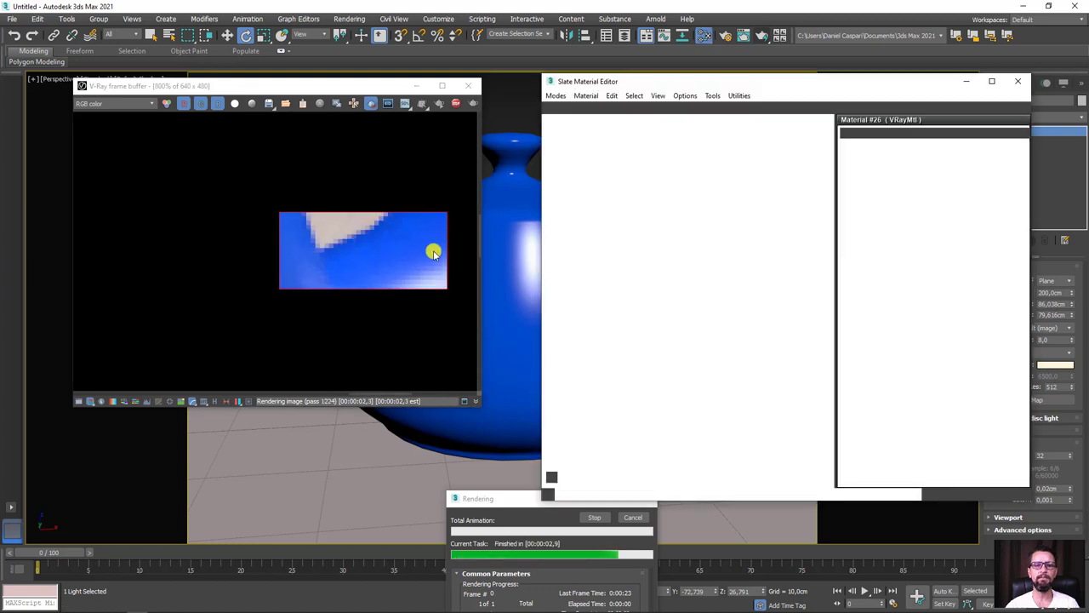
scroll(408, 251, up, 1)
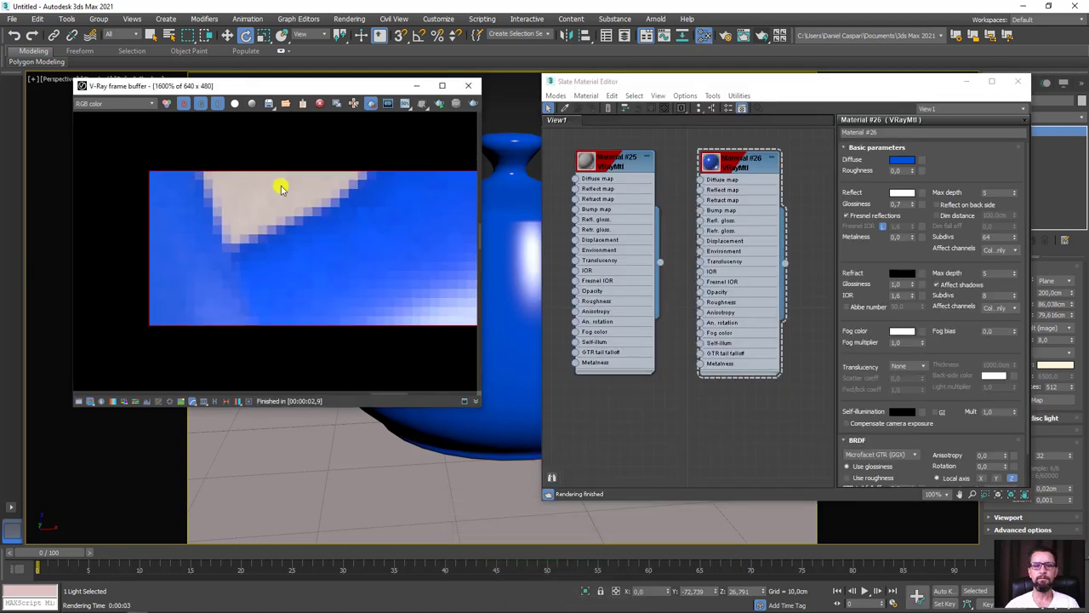
middle_drag(409, 242, 338, 238)
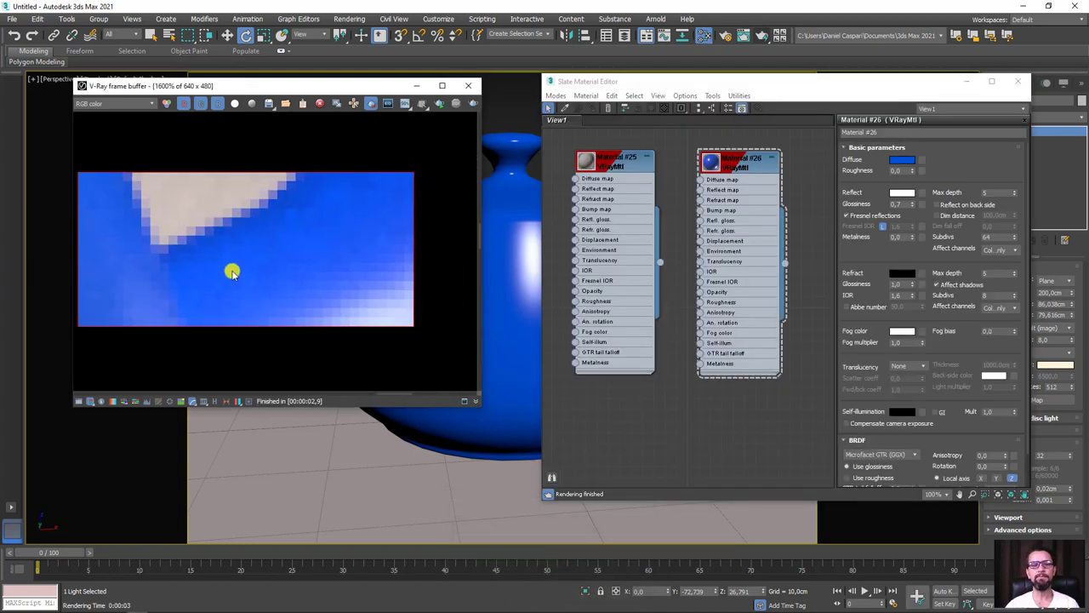
scroll(215, 234, down, 1)
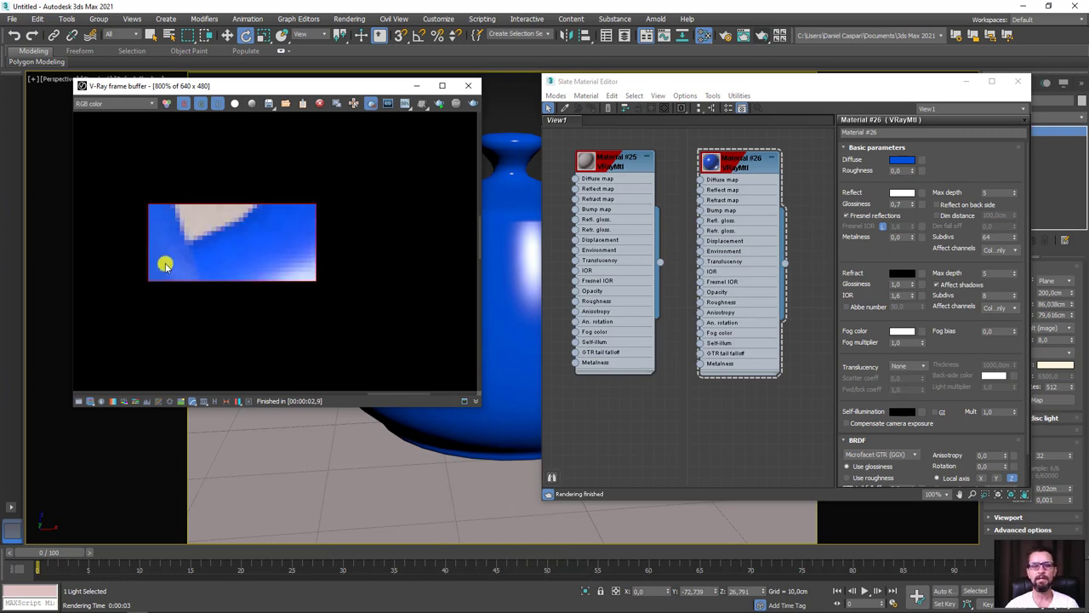
scroll(288, 233, down, 1)
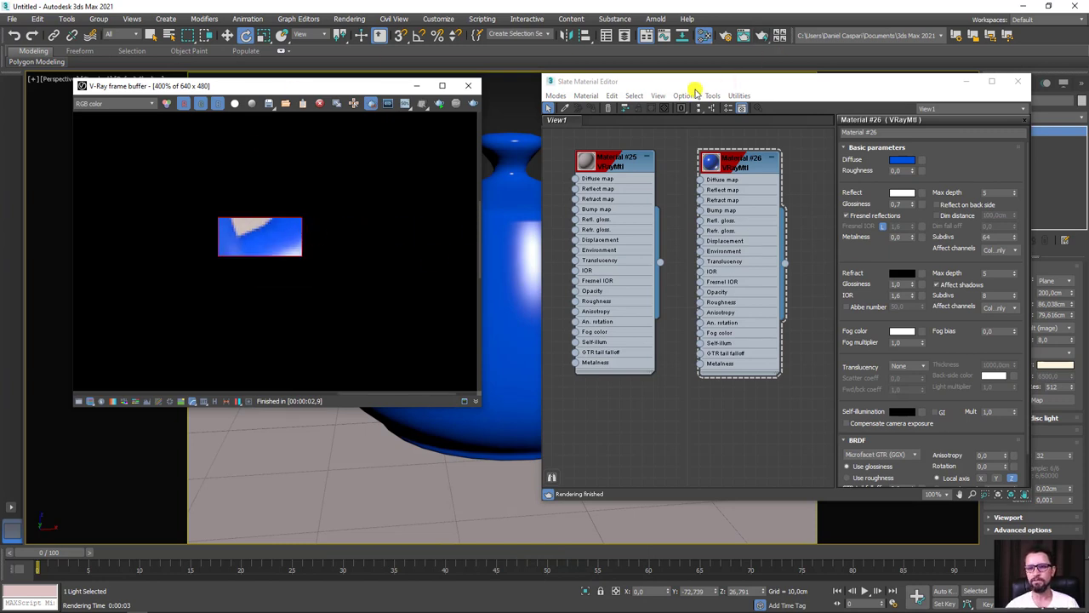
drag(742, 161, 742, 139)
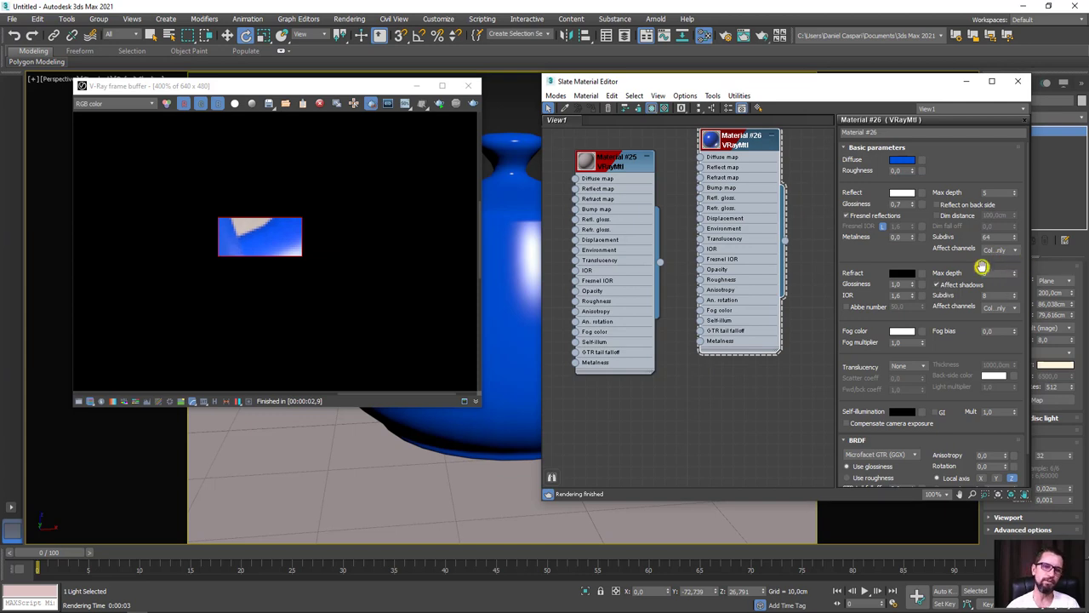
Collapse the Image sampler rollout in Render Setup's V-Ray tab and highlight the sampler and material settings.
click(723, 35)
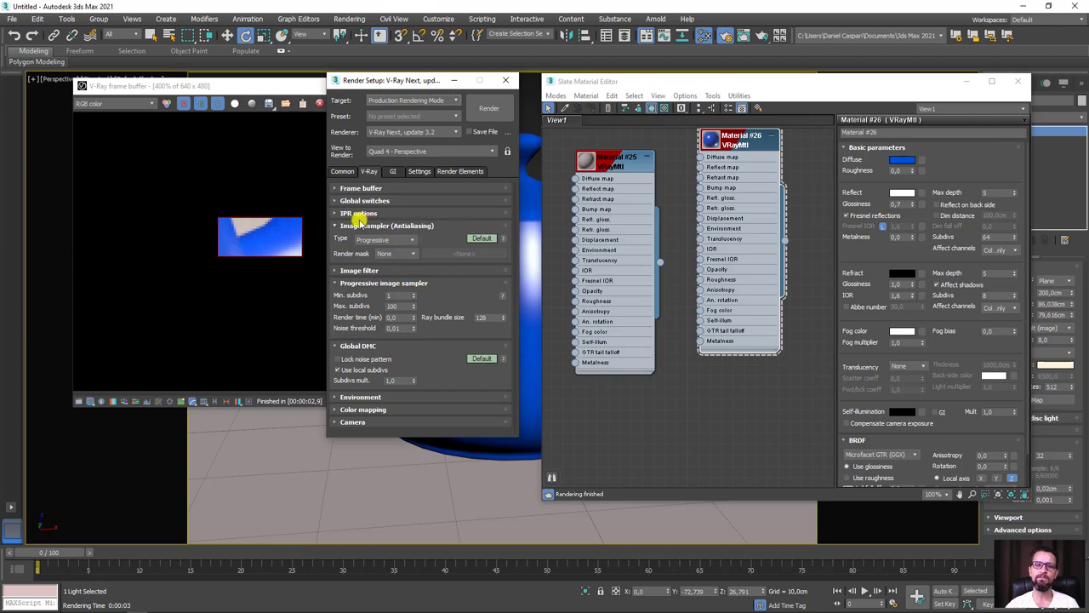
click(343, 225)
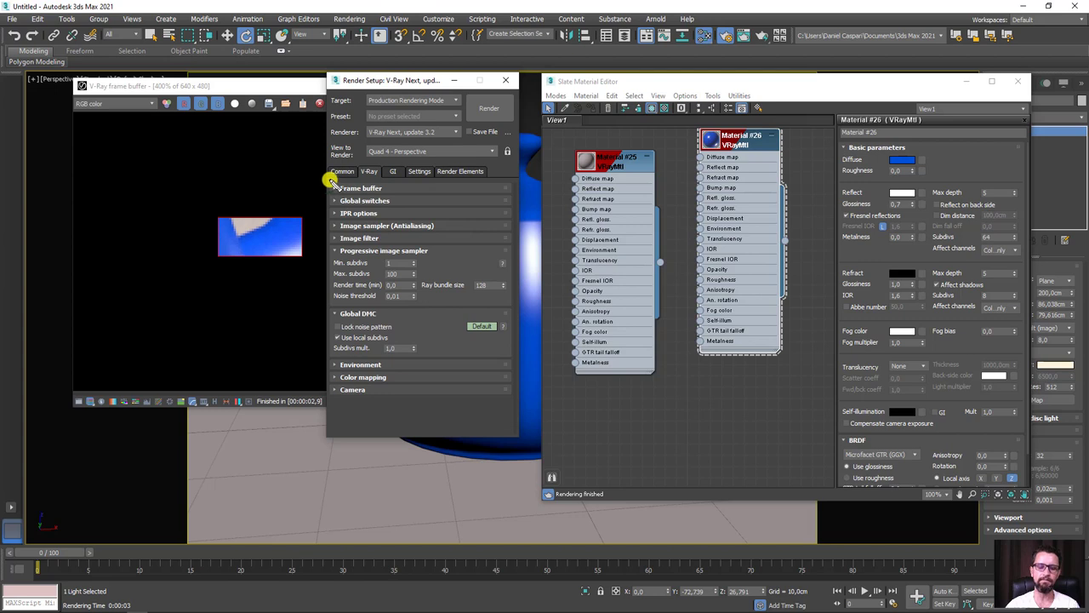
drag(330, 180, 497, 413)
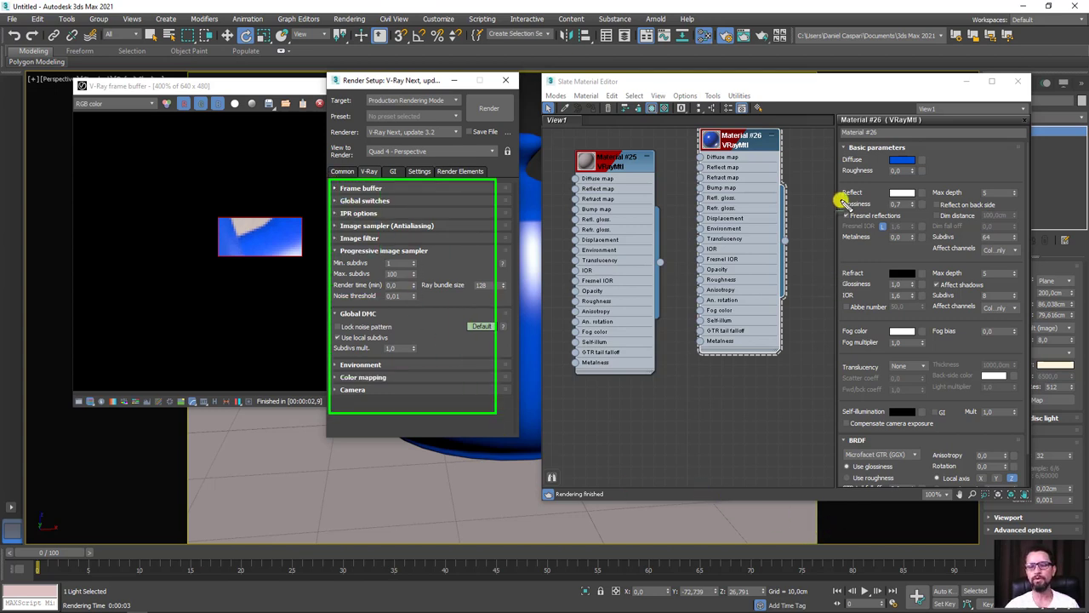
drag(841, 138, 1026, 450)
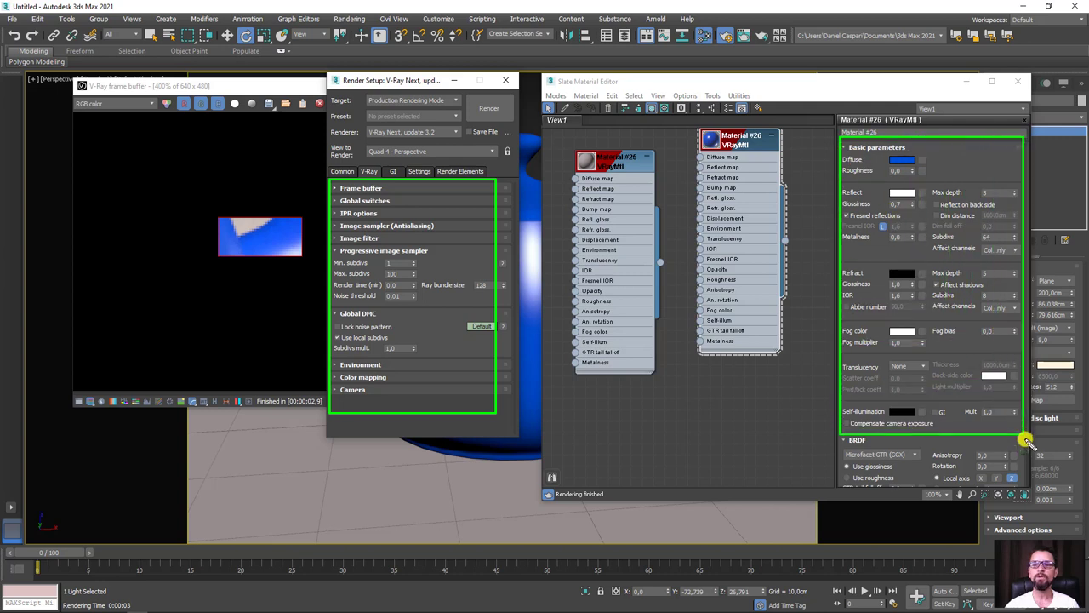
key(Escape)
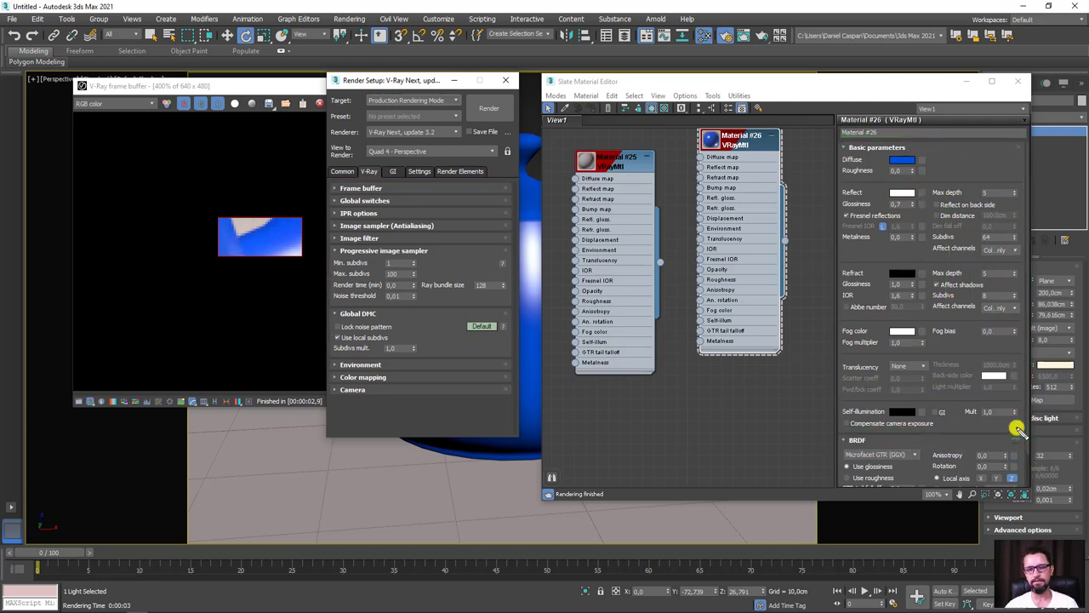
Turn off Region render in the frame buffer and start a full-frame render.
click(288, 89)
drag(313, 89, 353, 88)
click(410, 103)
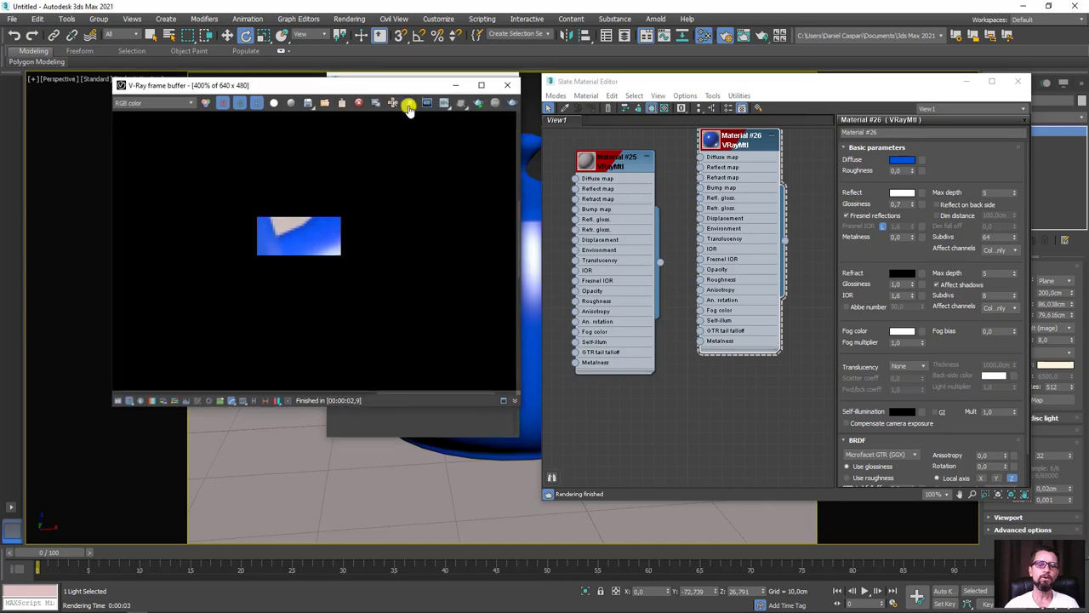
click(504, 103)
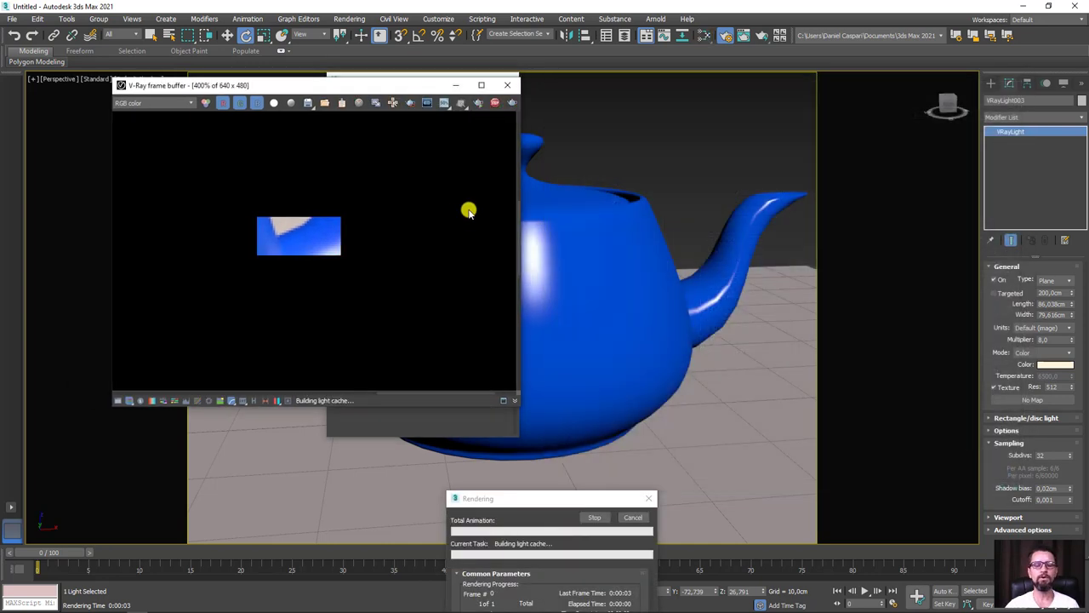
Zoom the frame buffer back out to 100% to watch the full-frame render.
scroll(417, 261, down, 2)
scroll(415, 263, down, 2)
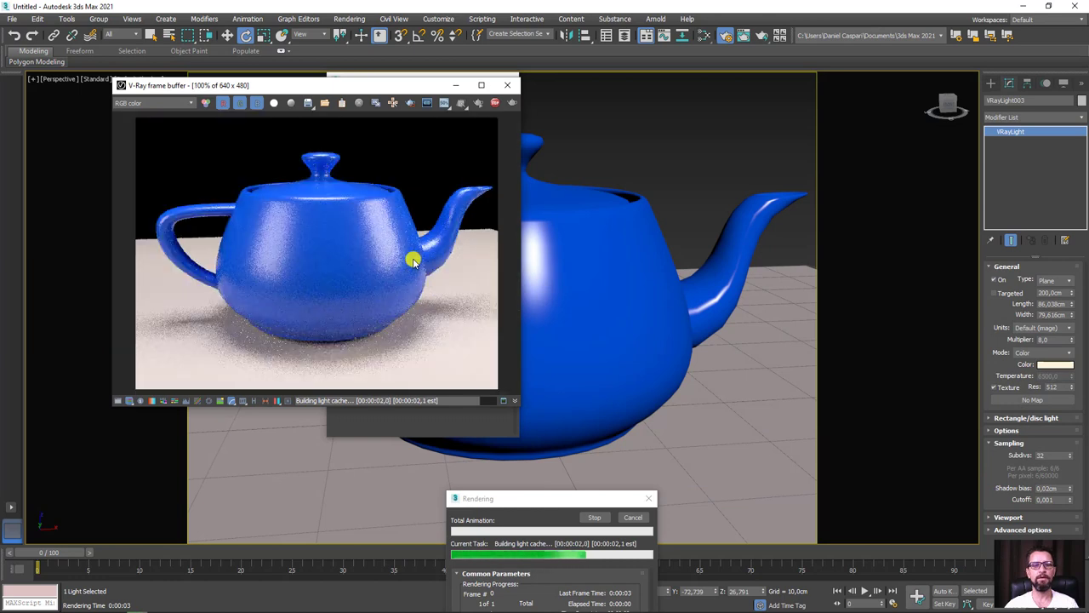